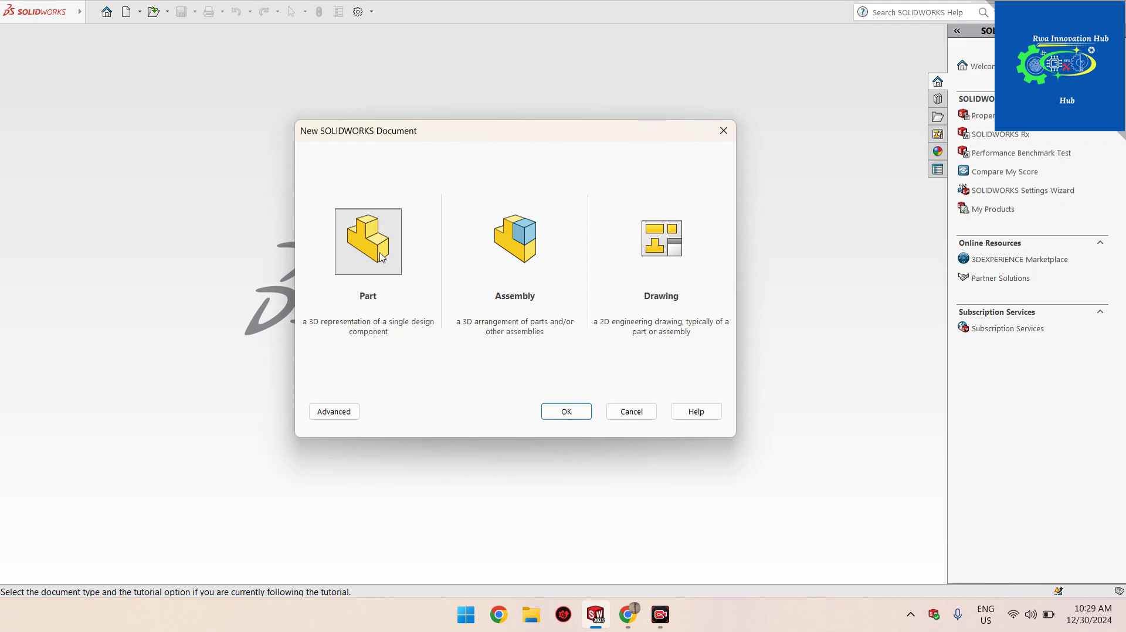
Create a new part document and start an Extruded Boss/Base sketch on the Front Plane
click(546, 412)
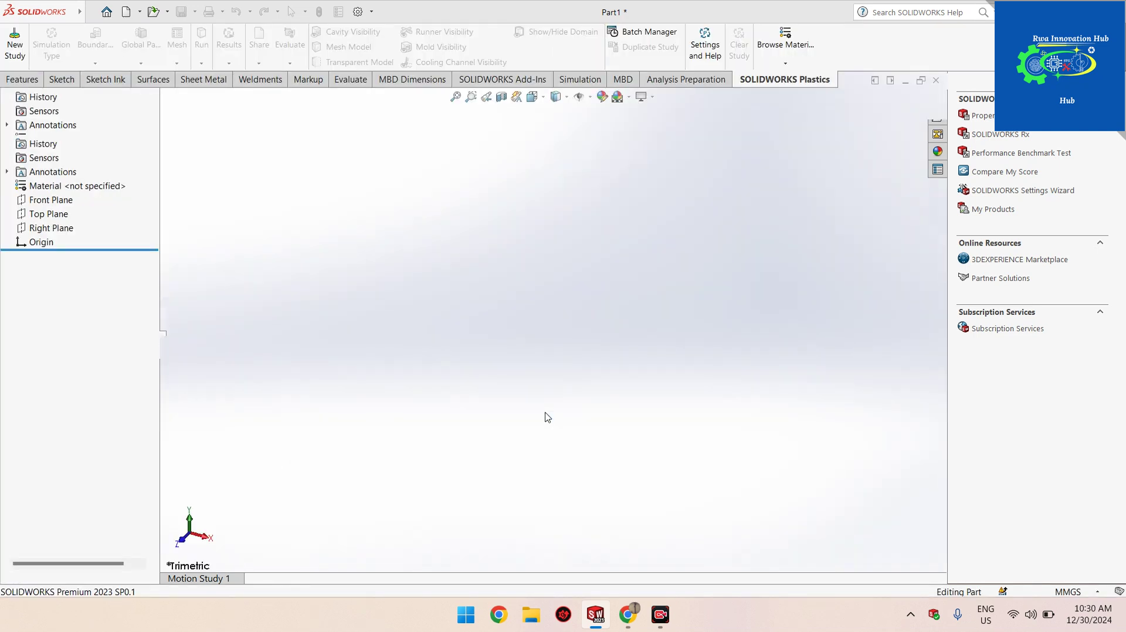
click(23, 80)
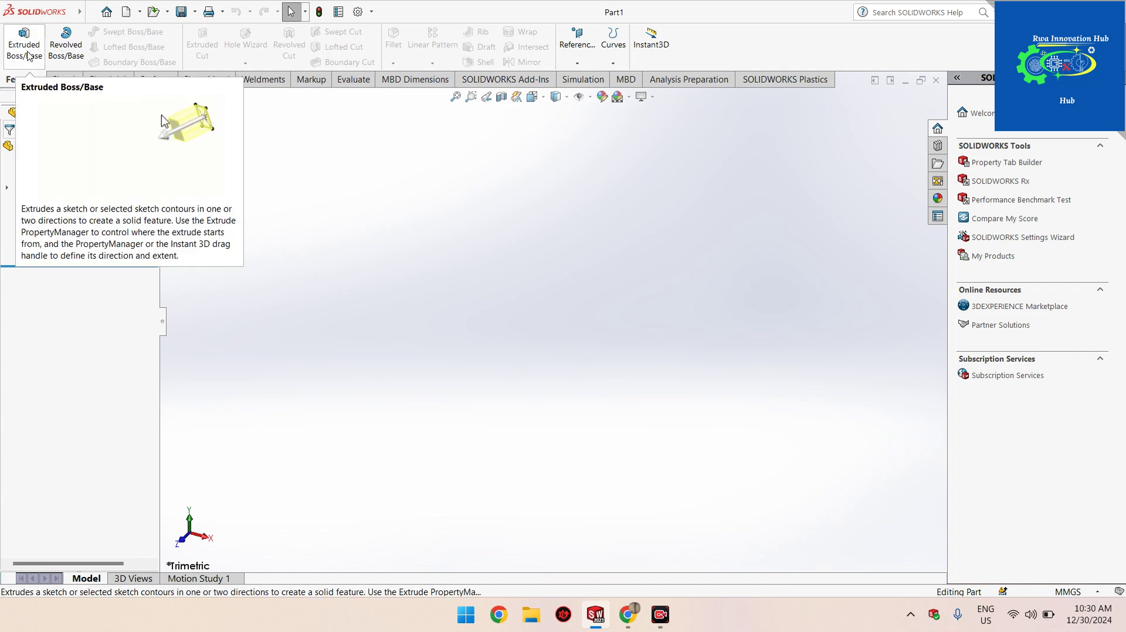
click(26, 54)
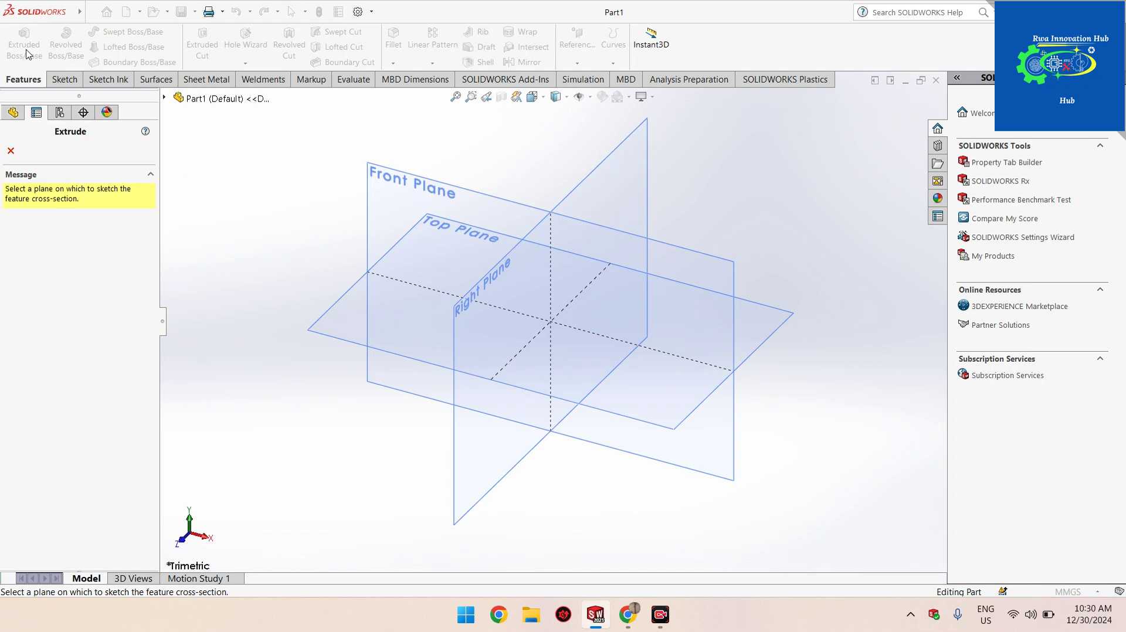
click(391, 199)
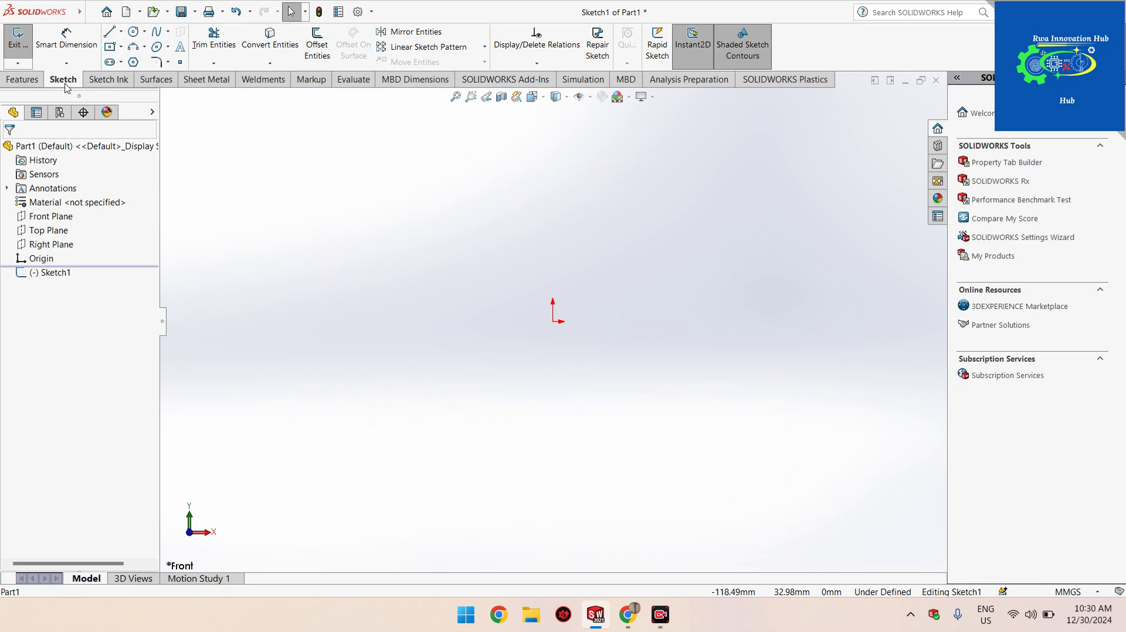
Sketch a closed inverted-U line profile starting at the origin, about 40 mm high and 64 mm wide, with legs about 11 mm wide
click(122, 31)
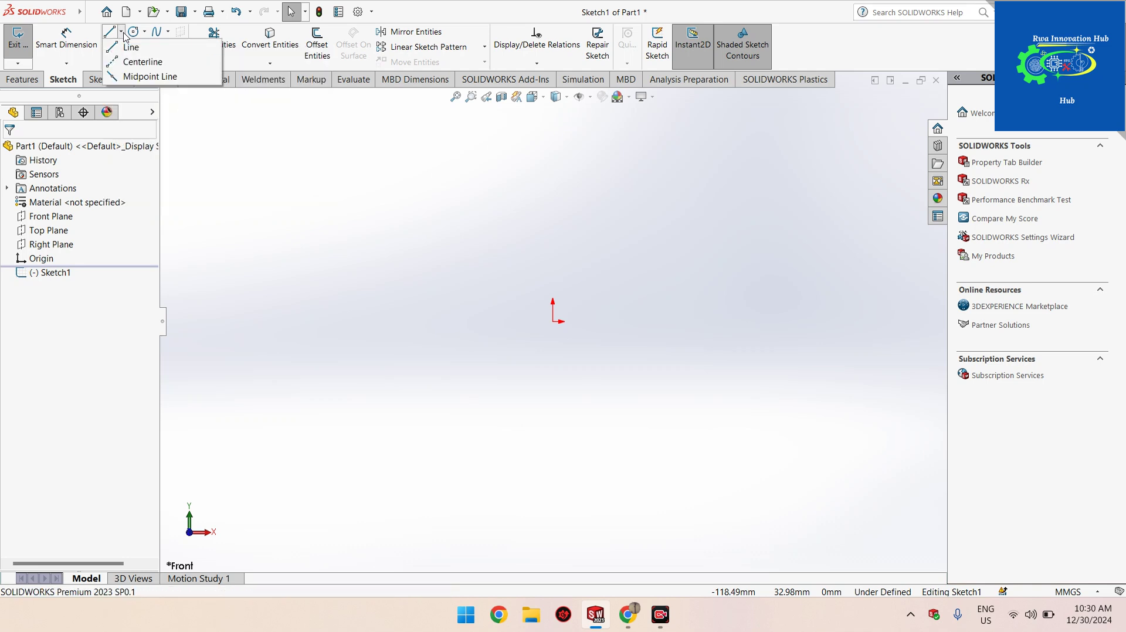
click(130, 47)
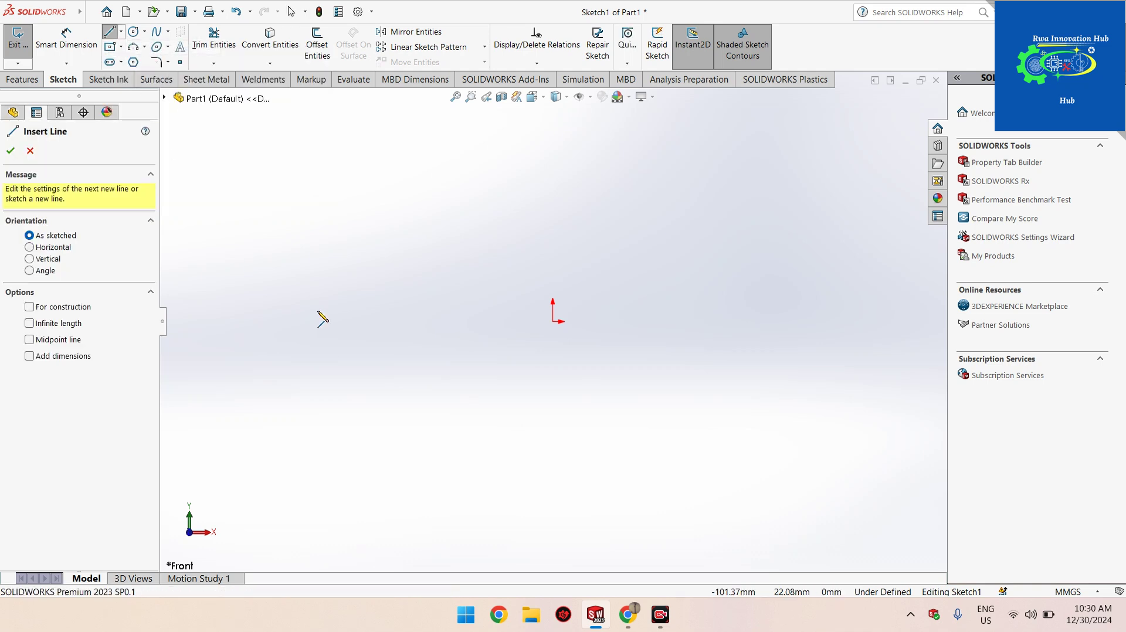
click(553, 322)
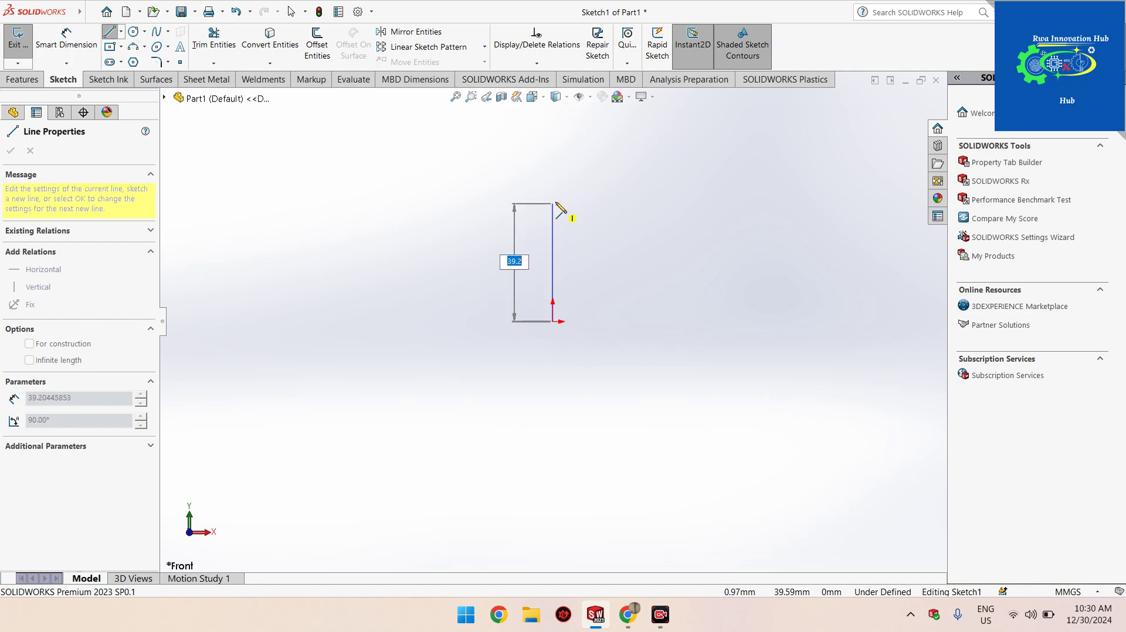
click(553, 202)
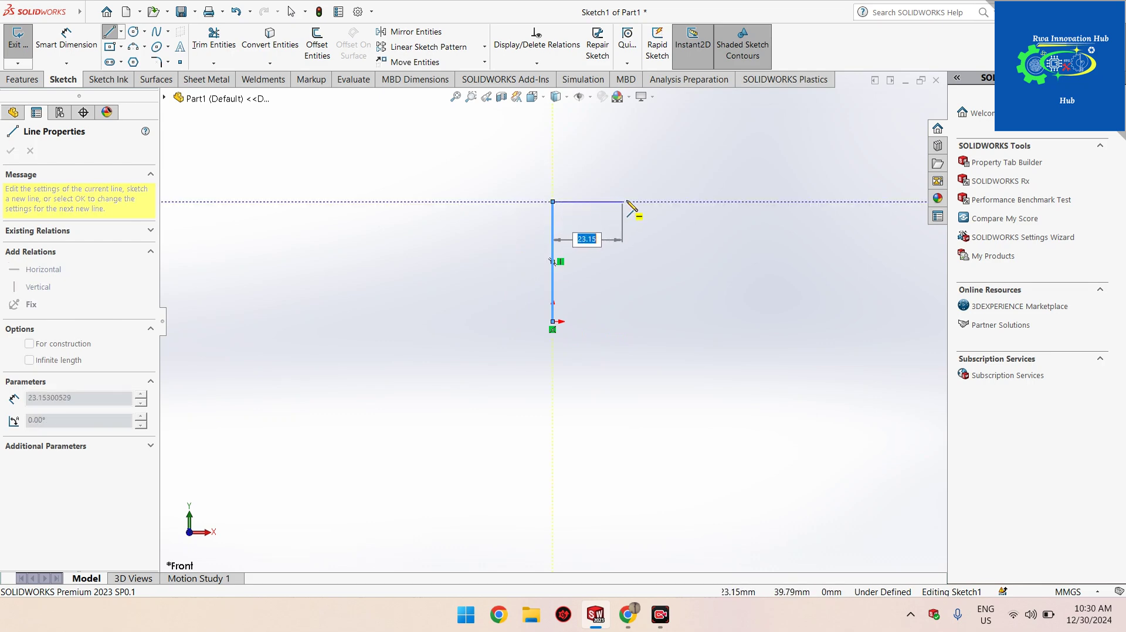
click(746, 202)
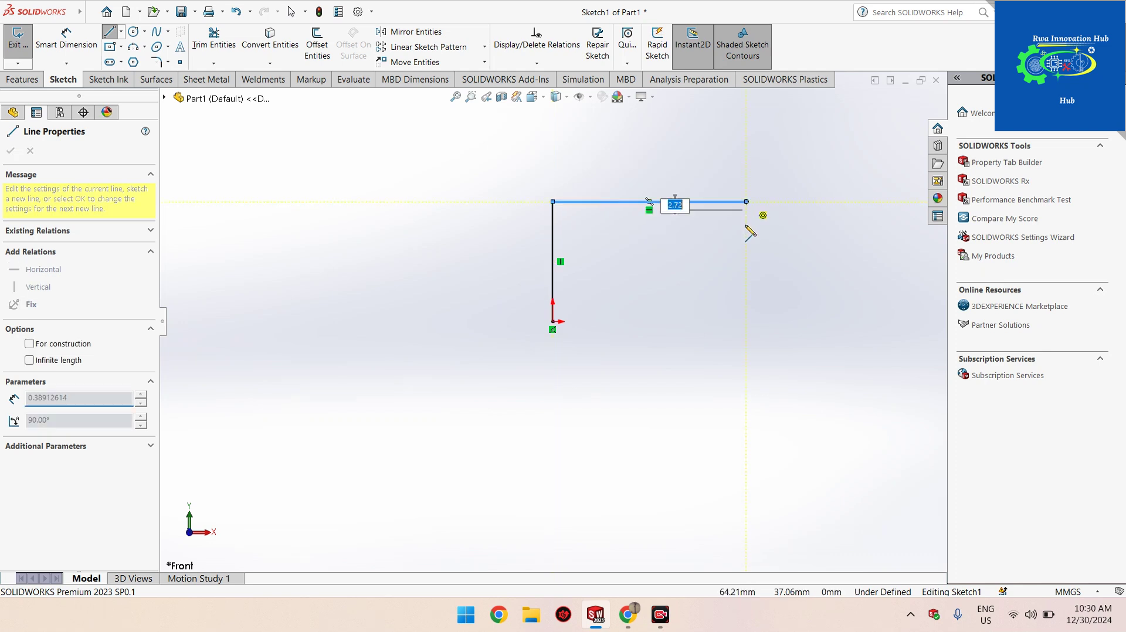
click(746, 321)
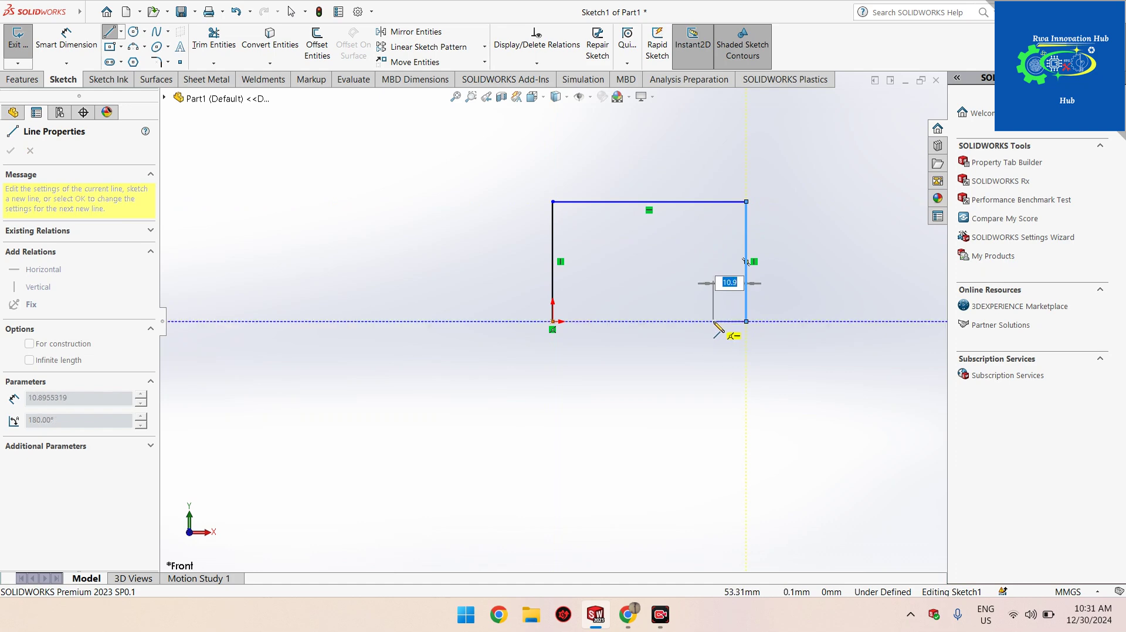
click(713, 321)
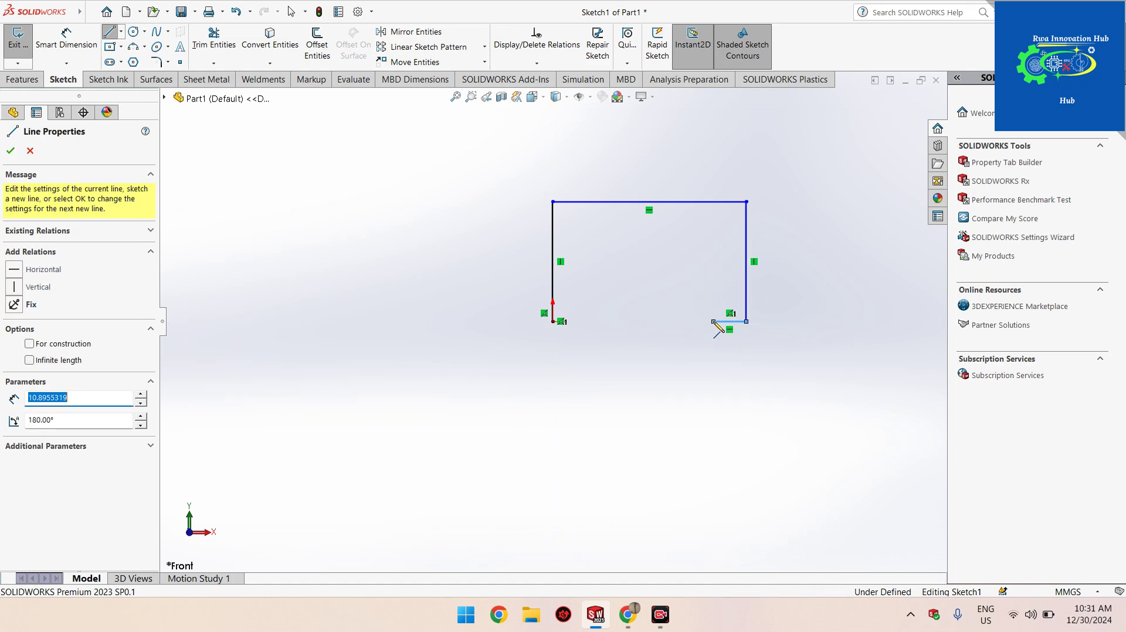
double_click(713, 240)
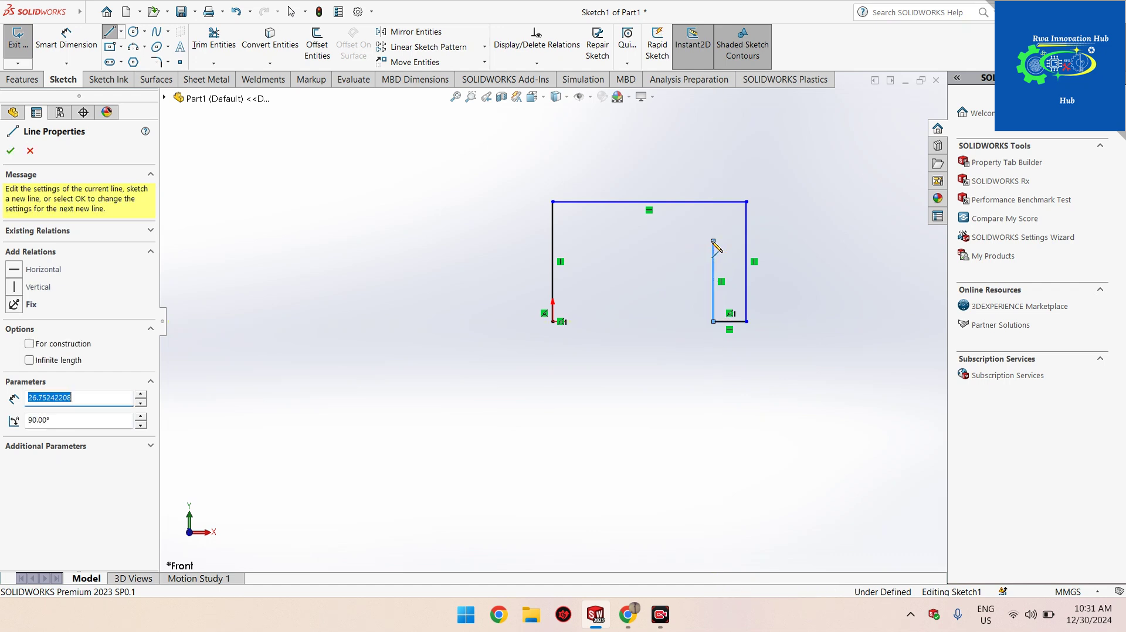
click(714, 240)
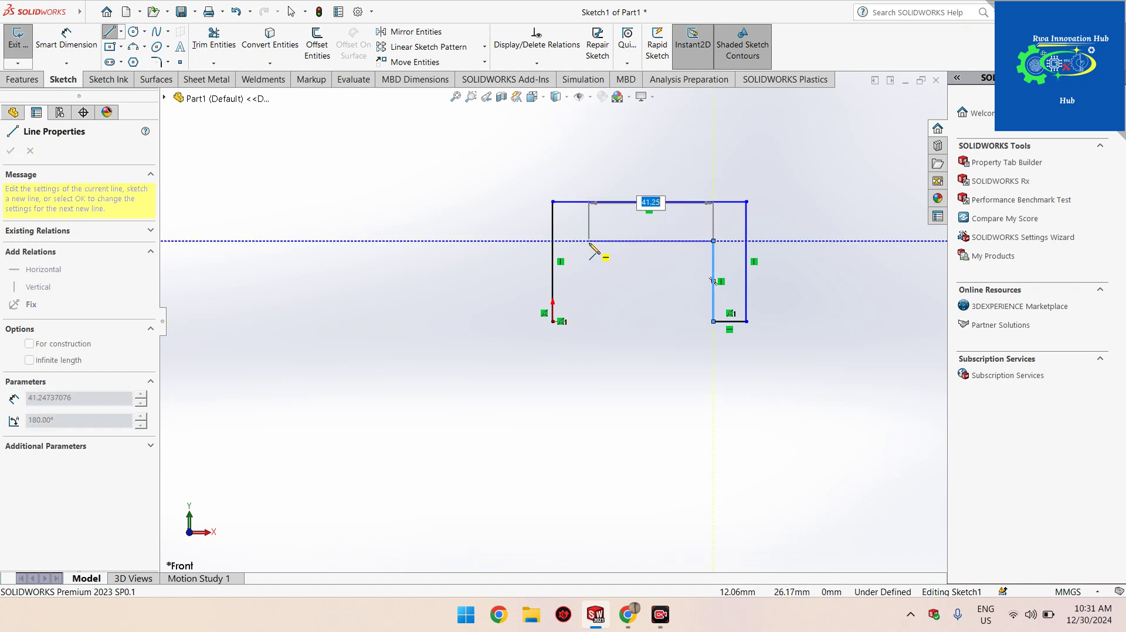
click(584, 241)
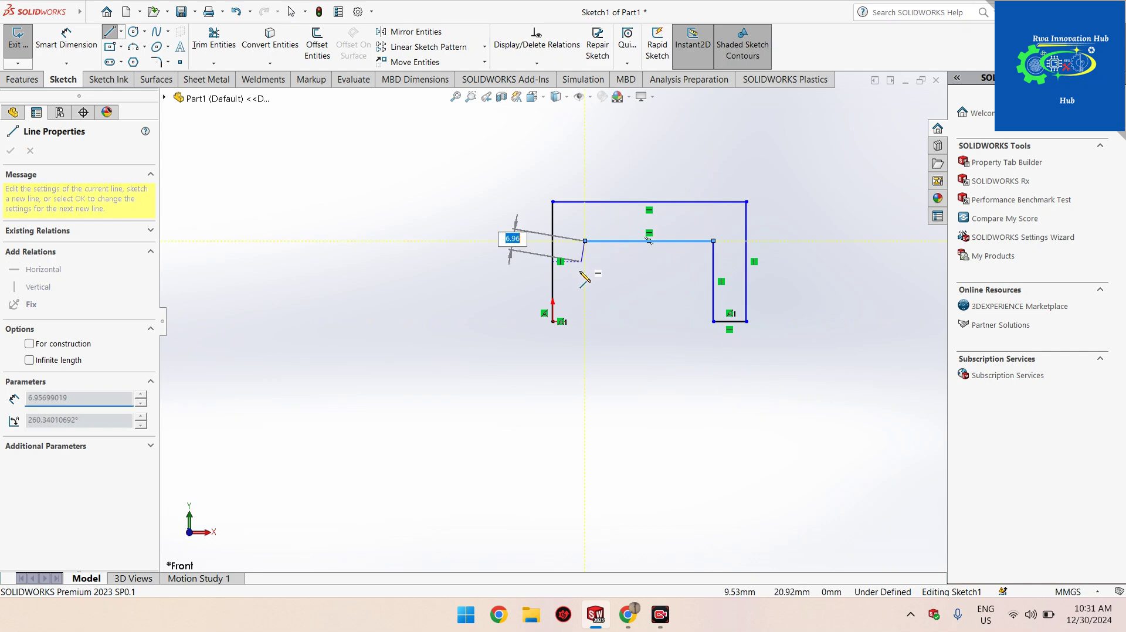
click(584, 321)
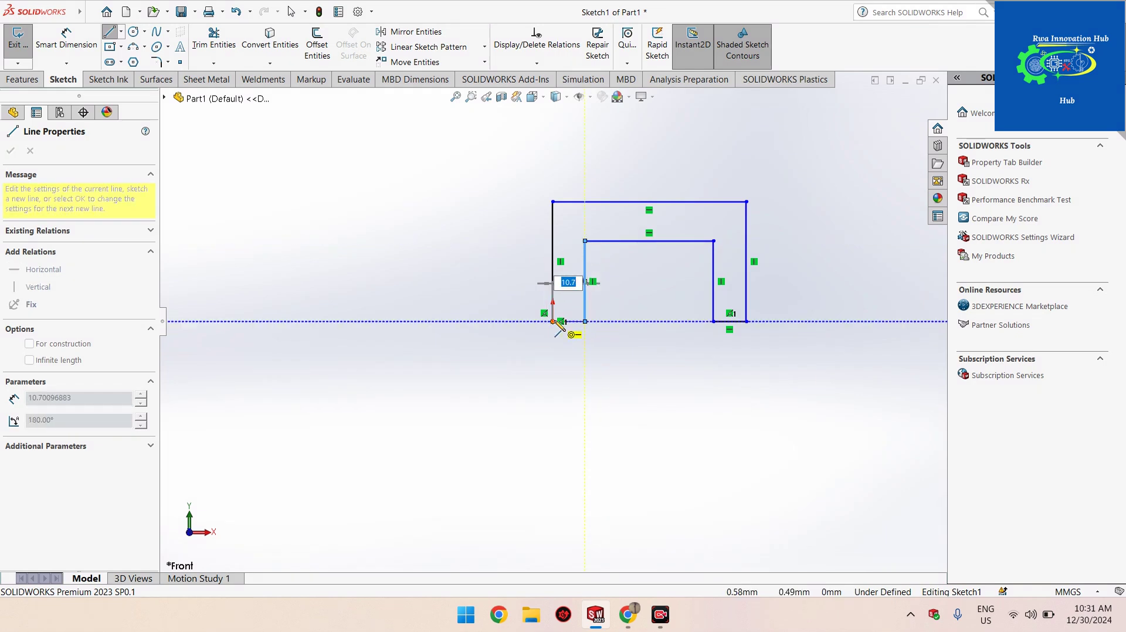
click(553, 321)
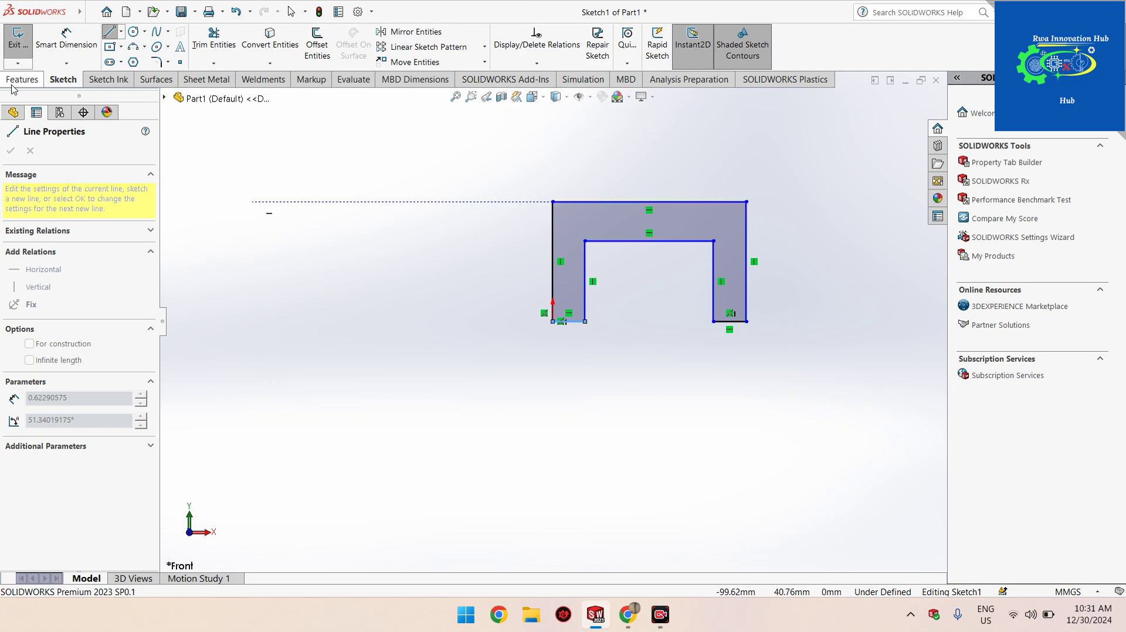
Dimension the left outer edge of the inverted-U profile to a height of 50 mm
click(52, 45)
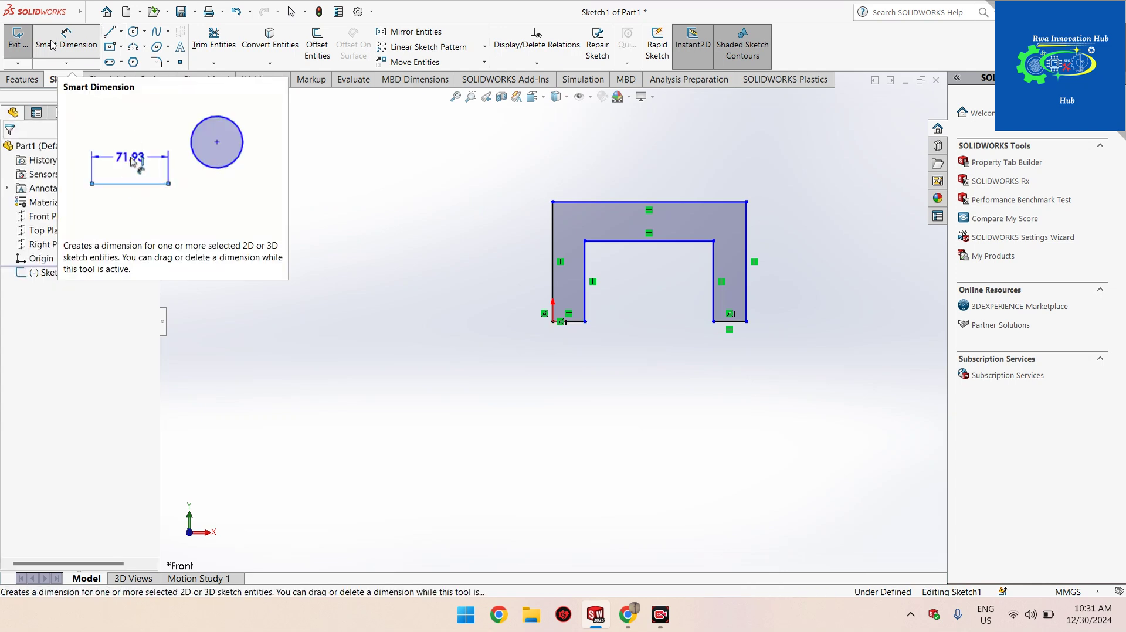
click(553, 286)
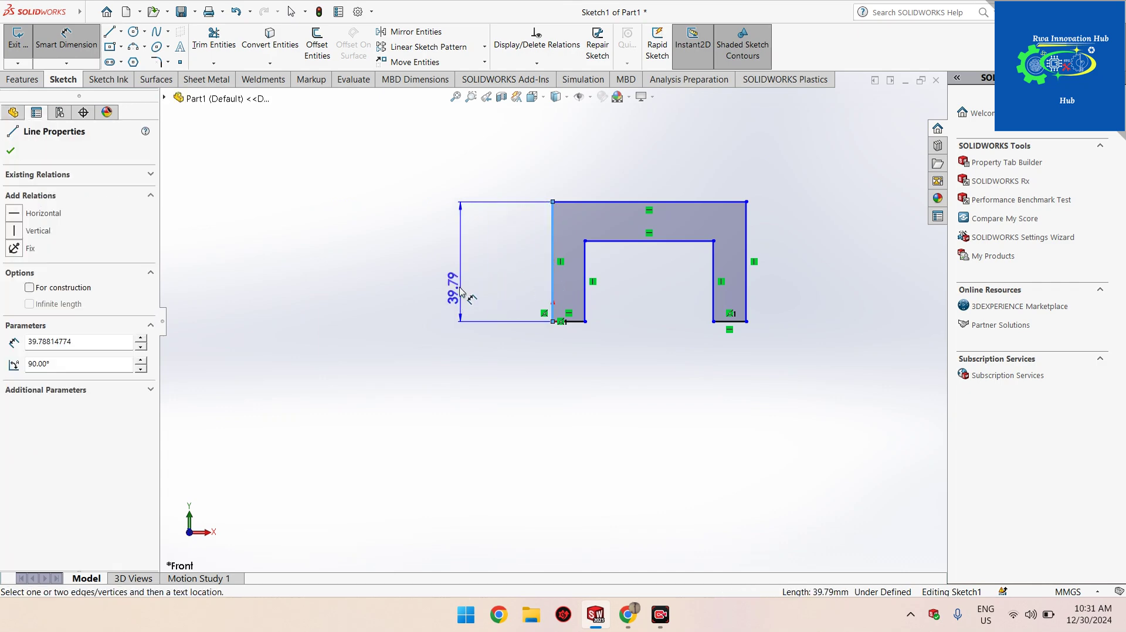
click(457, 279)
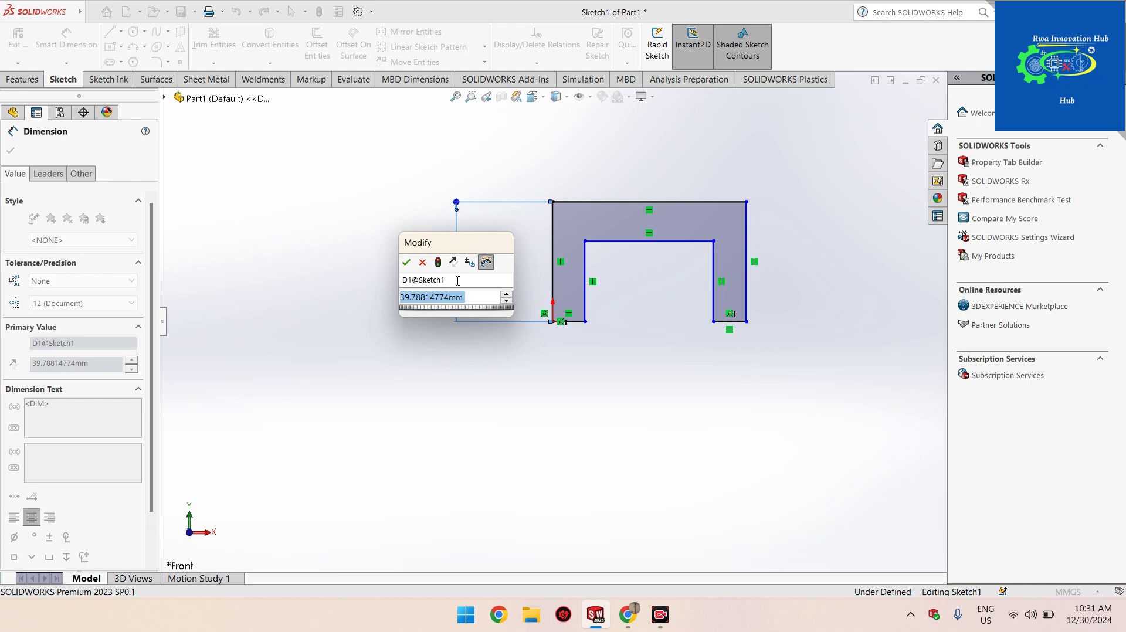
text(50)
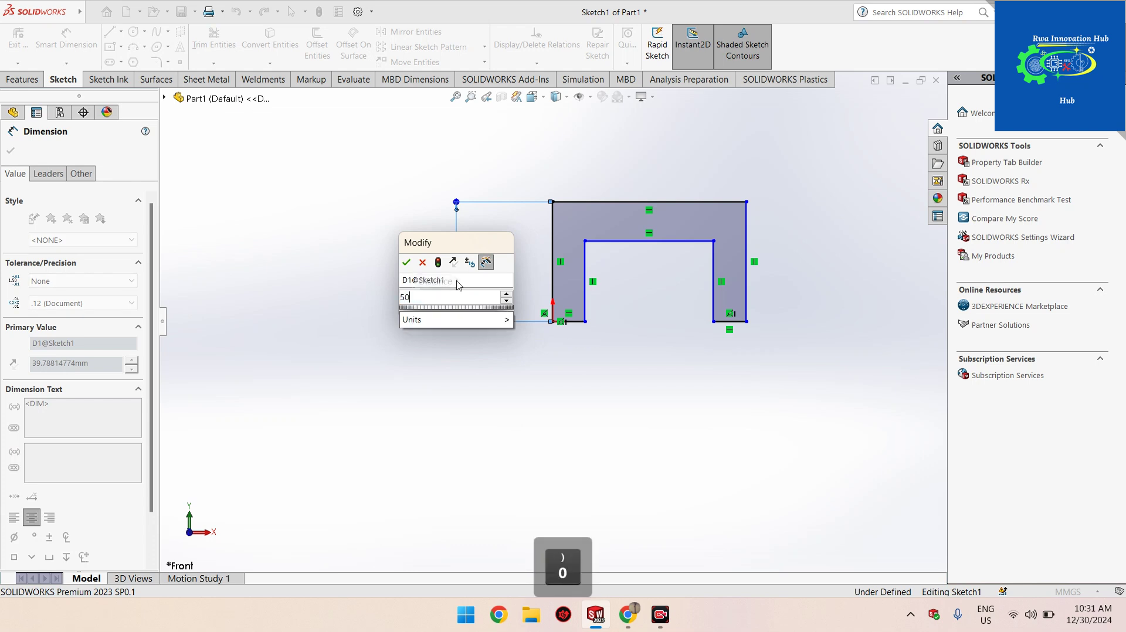
key(Return)
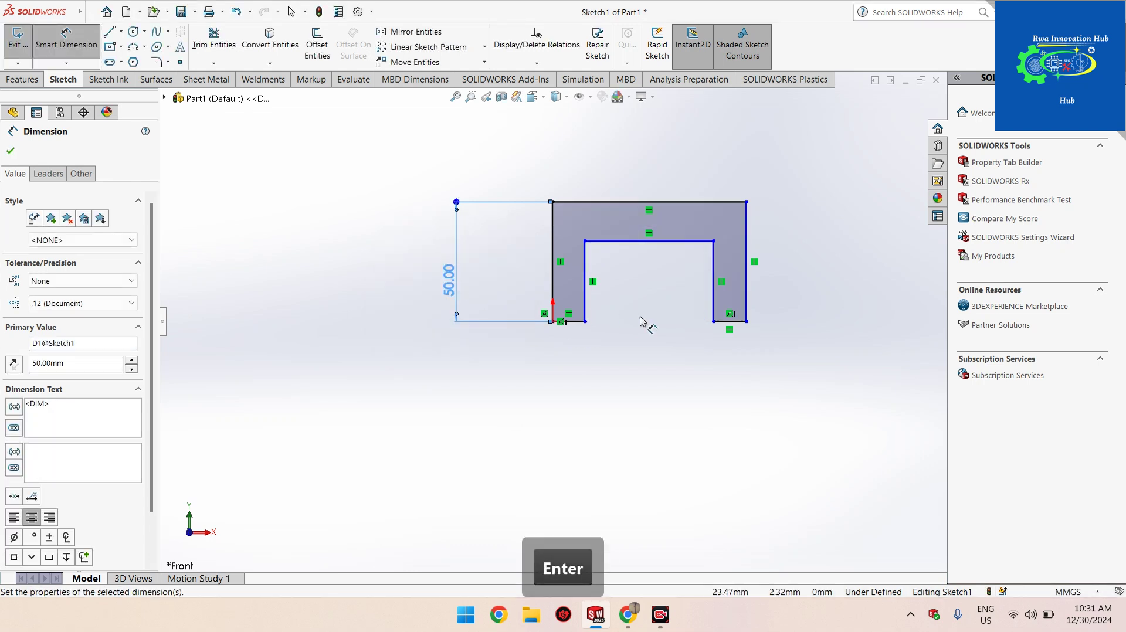
click(747, 284)
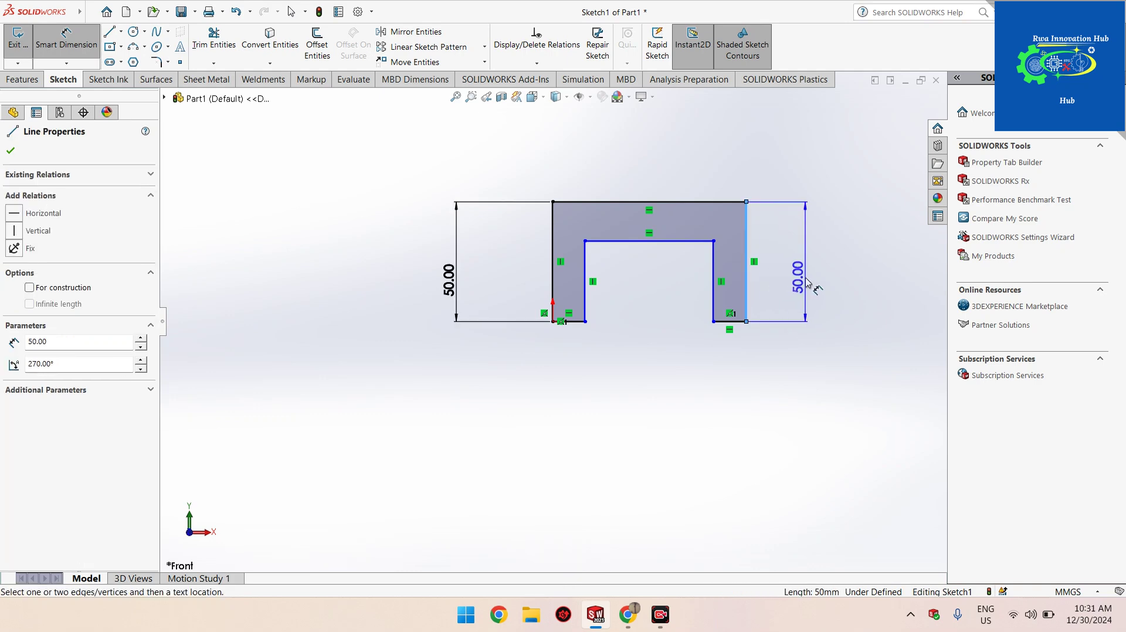
key(Escape)
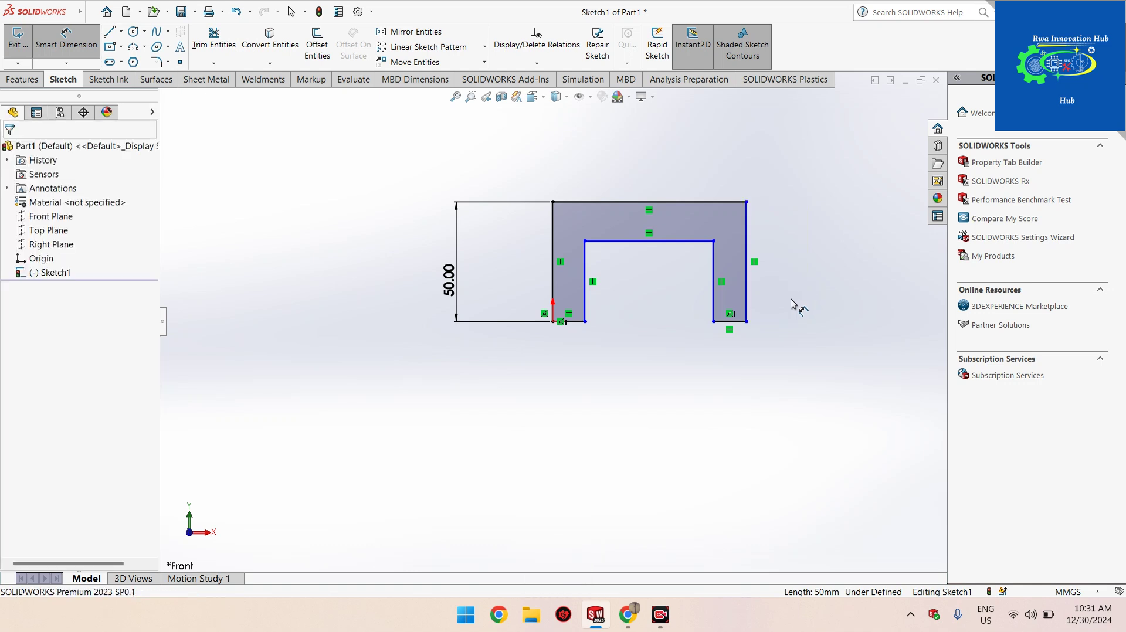
Dimension the top outer edge of the profile to a width of 100 mm
click(651, 202)
click(650, 183)
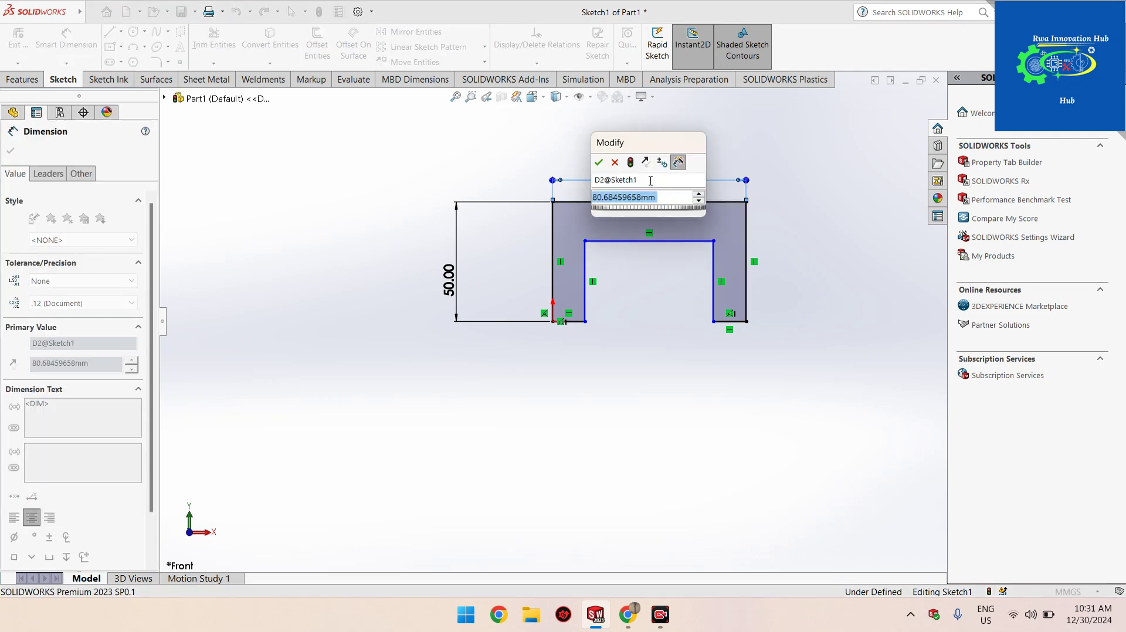
text(100)
key(Return)
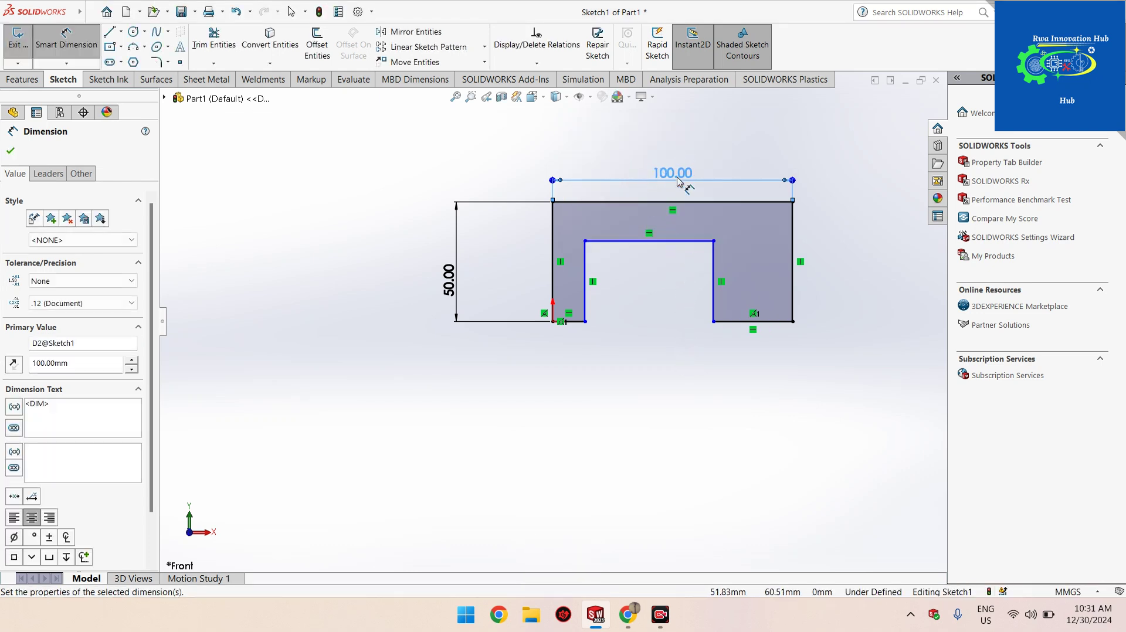
Dimension the bottom edges of both legs to a width of 20 mm each
click(577, 326)
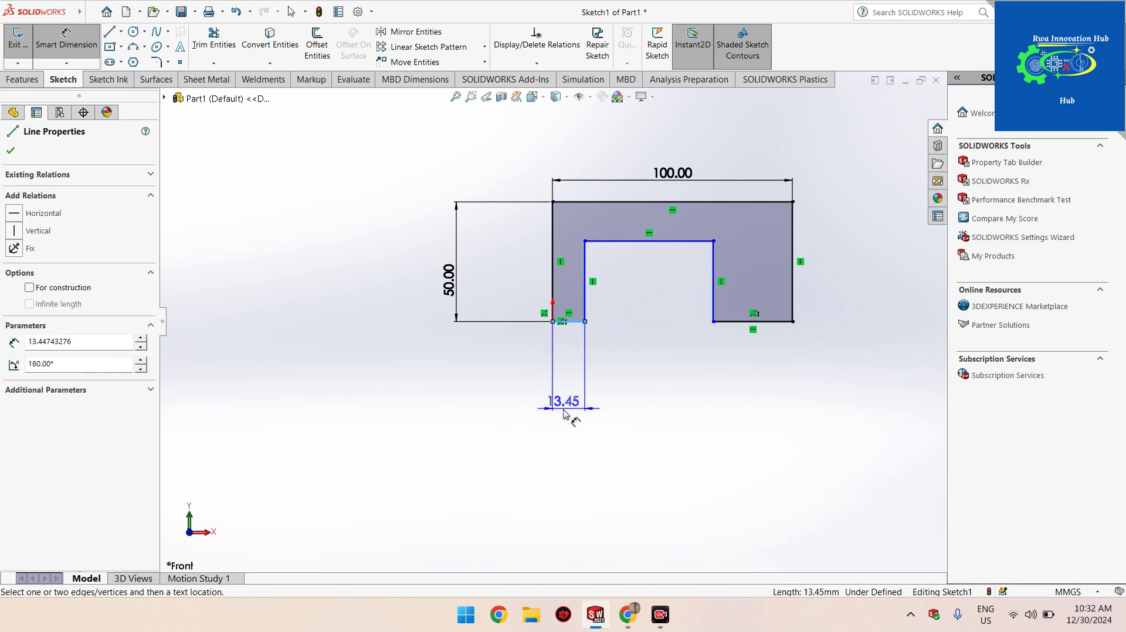
click(570, 423)
text(20)
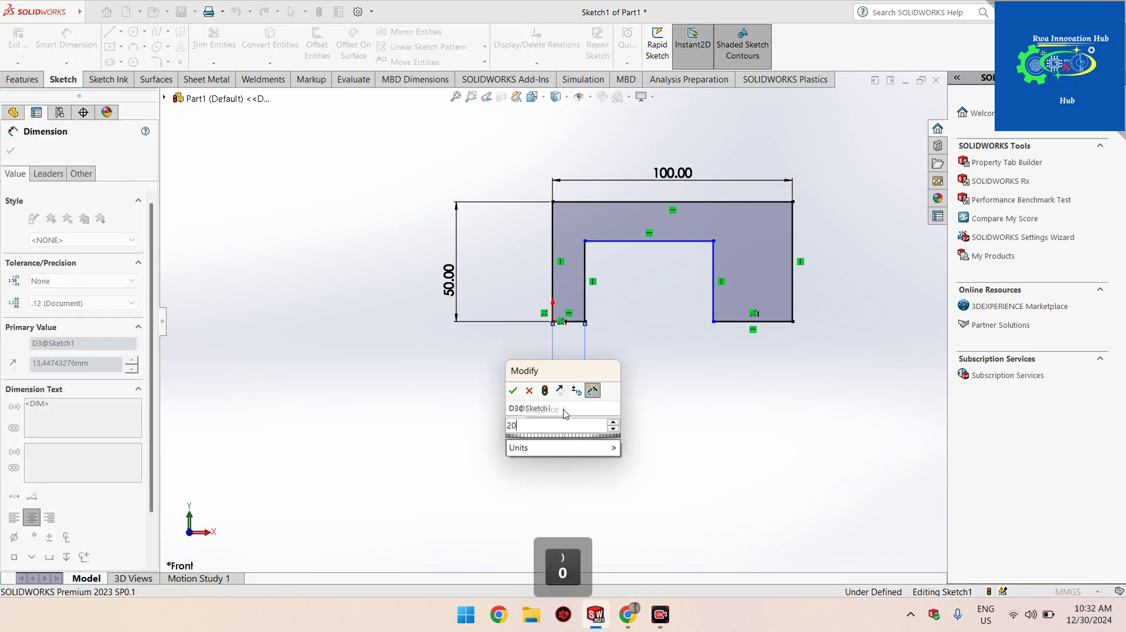
key(Return)
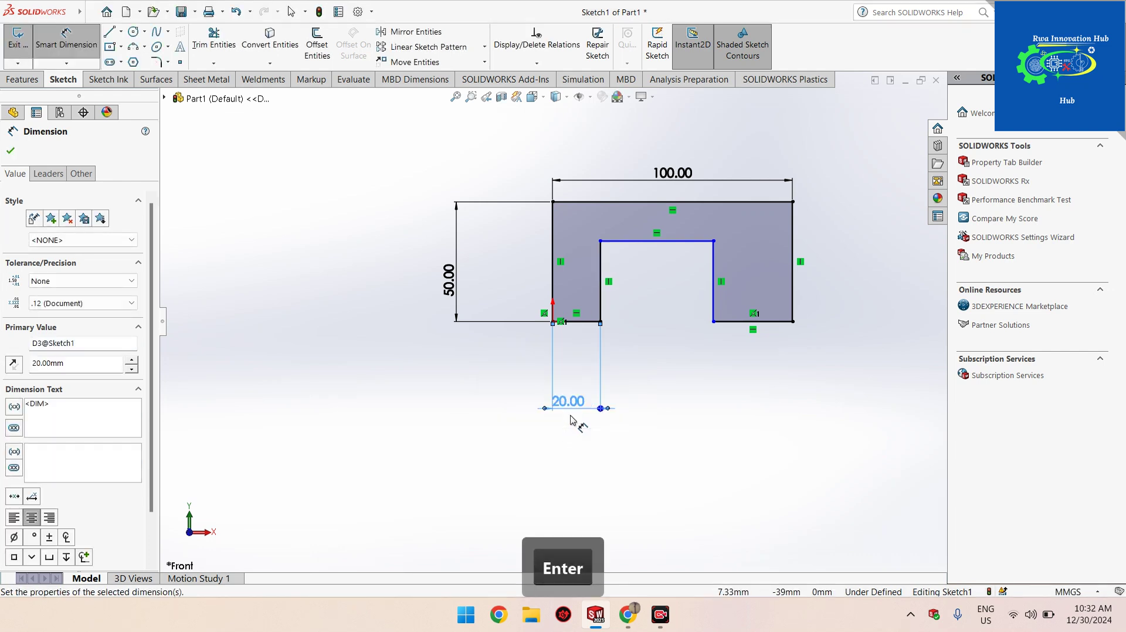
click(736, 326)
click(743, 412)
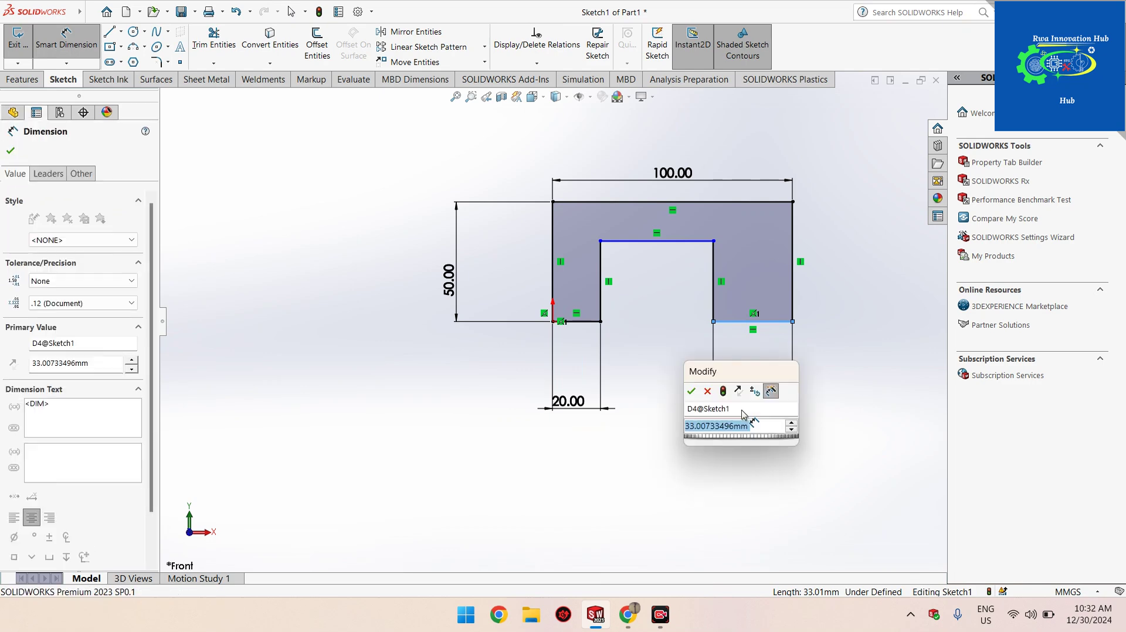
key(Return)
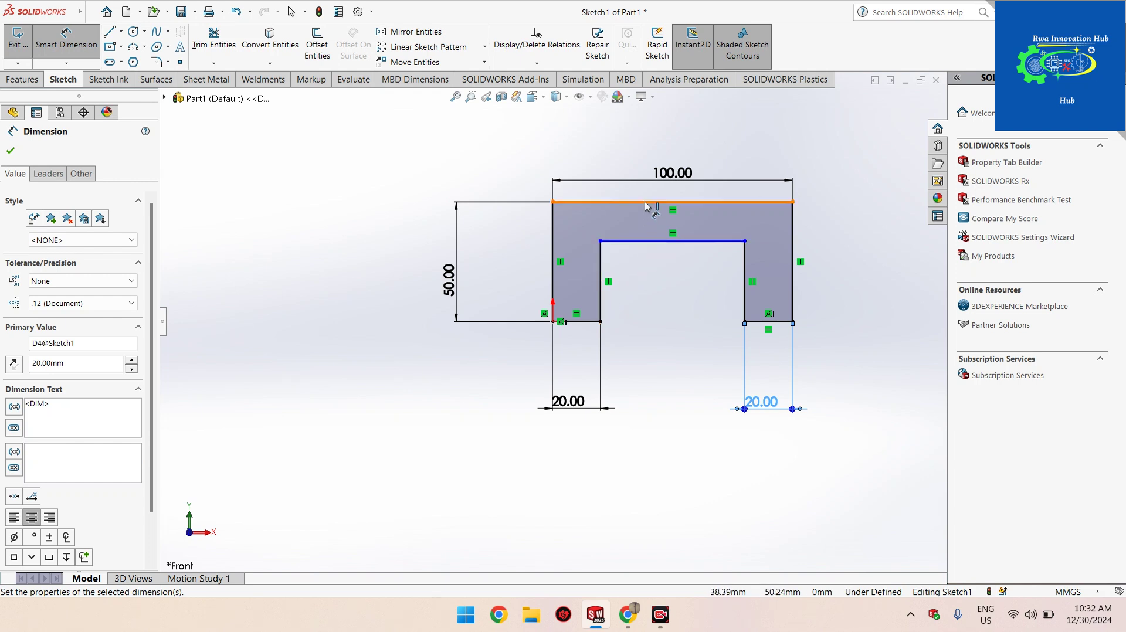
key(Escape)
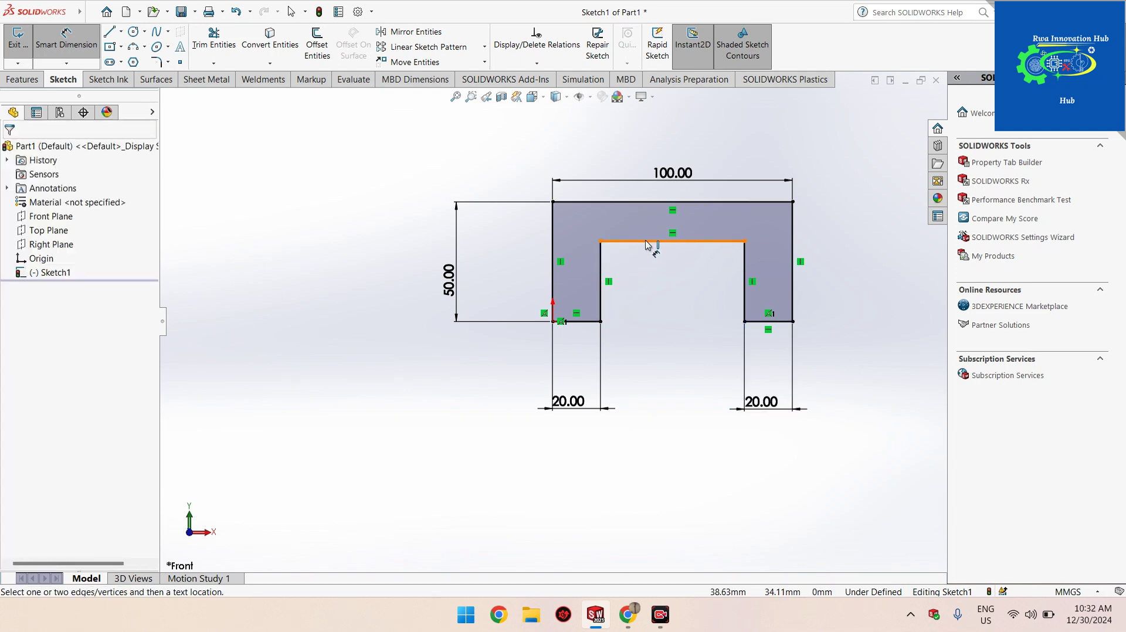
Dimension the distance between the inner and outer top edges of the profile to 20 mm
click(646, 242)
click(660, 202)
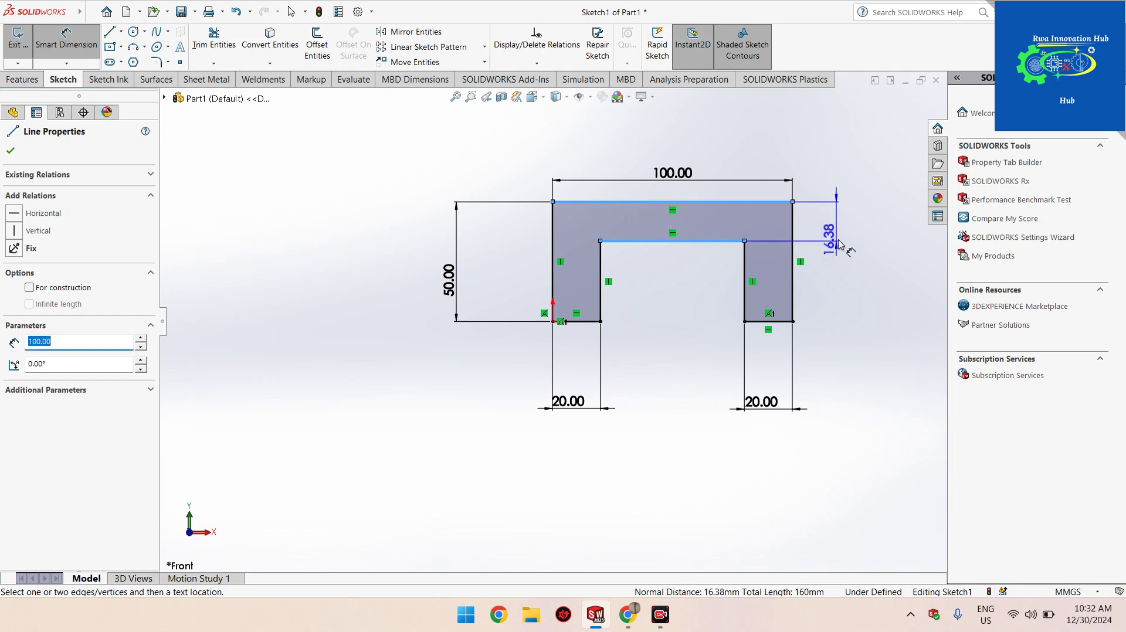
click(837, 227)
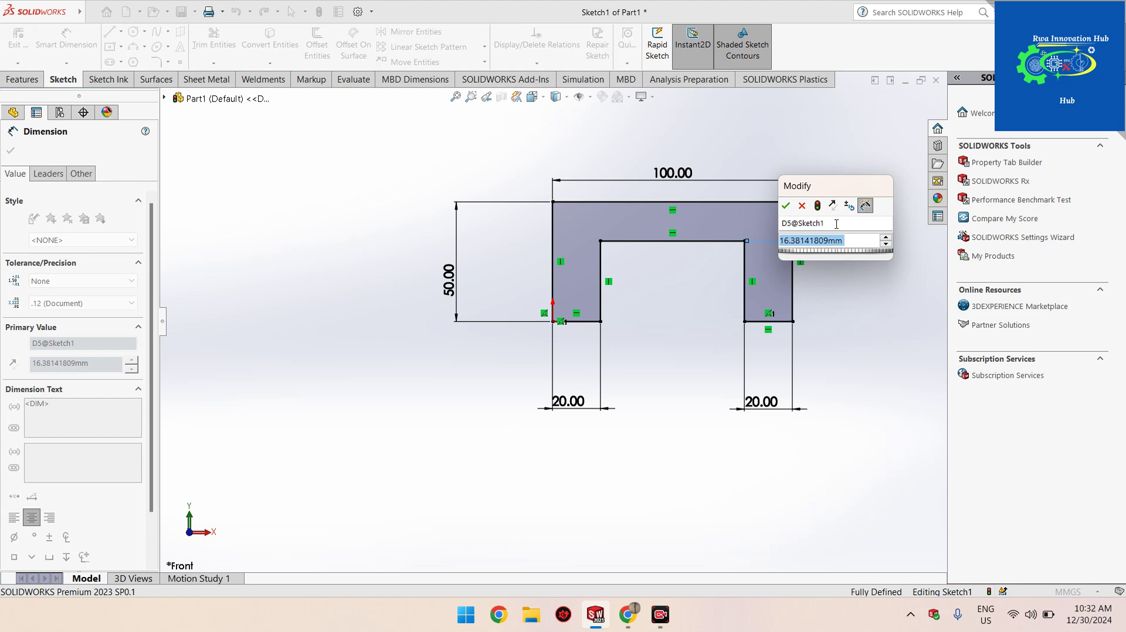
text(20)
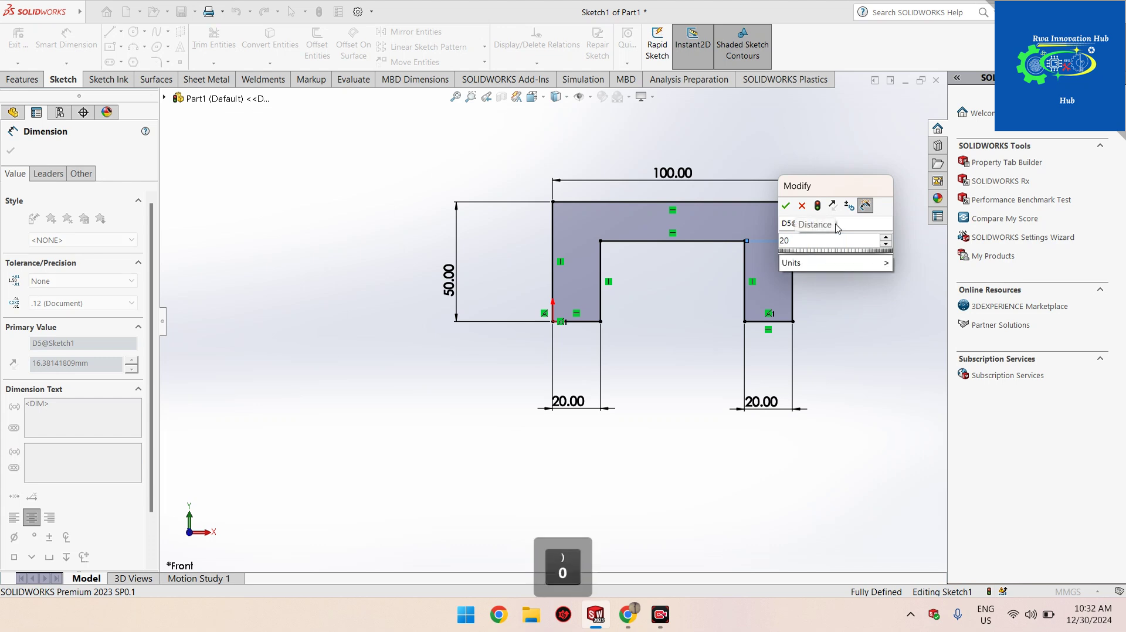
key(Return)
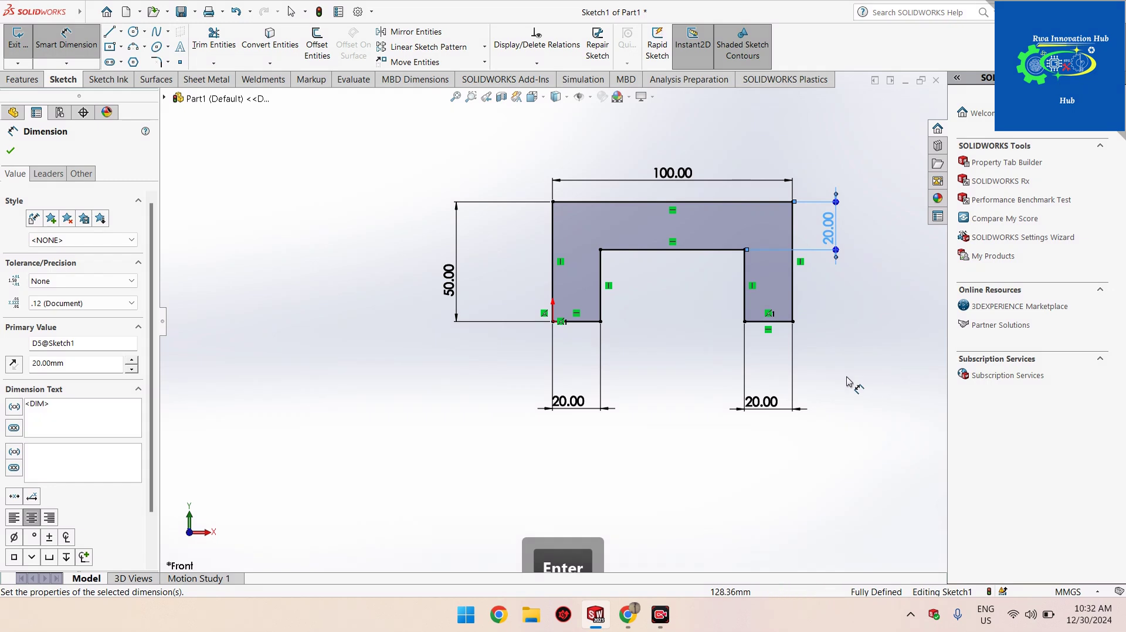
Extrude the inverted-U profile as a boss with a blind depth of 50 mm
click(29, 80)
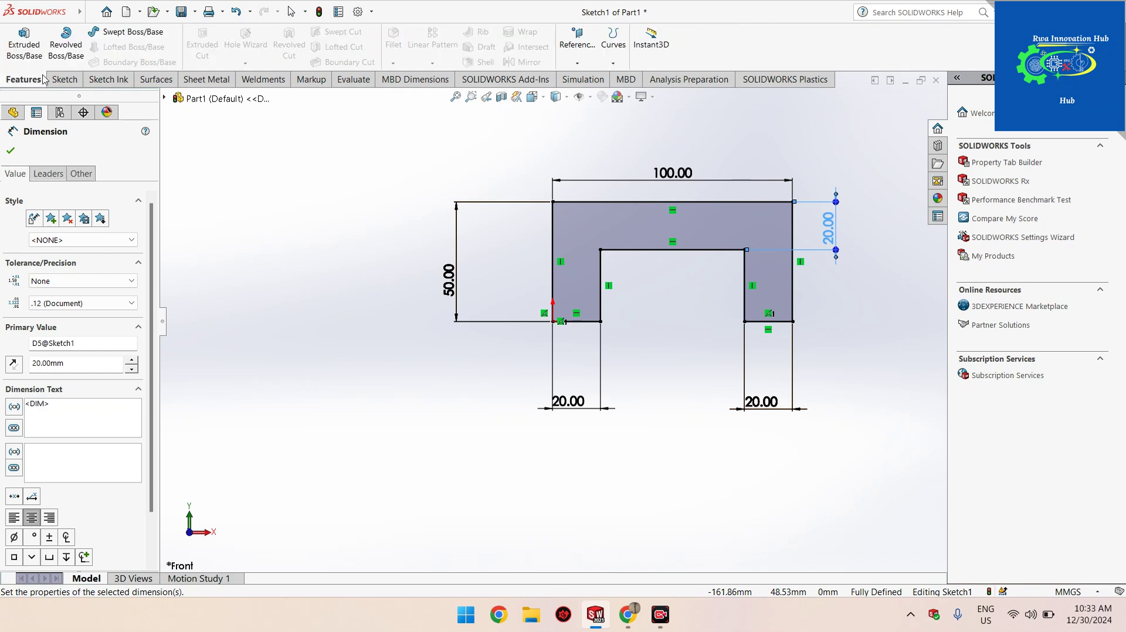
click(25, 46)
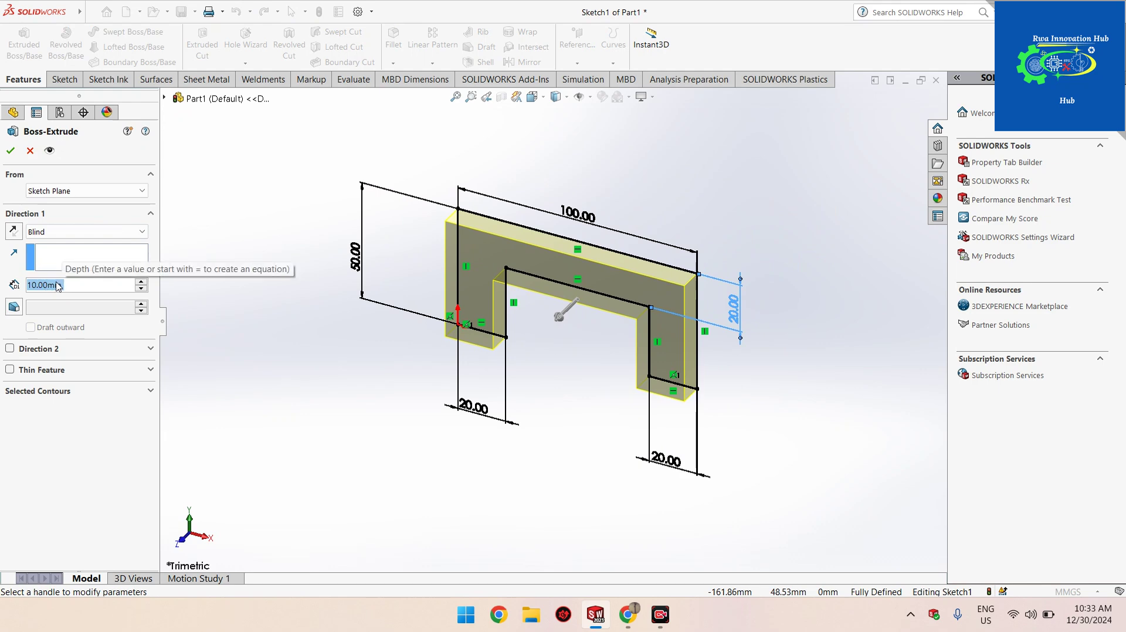
text(50)
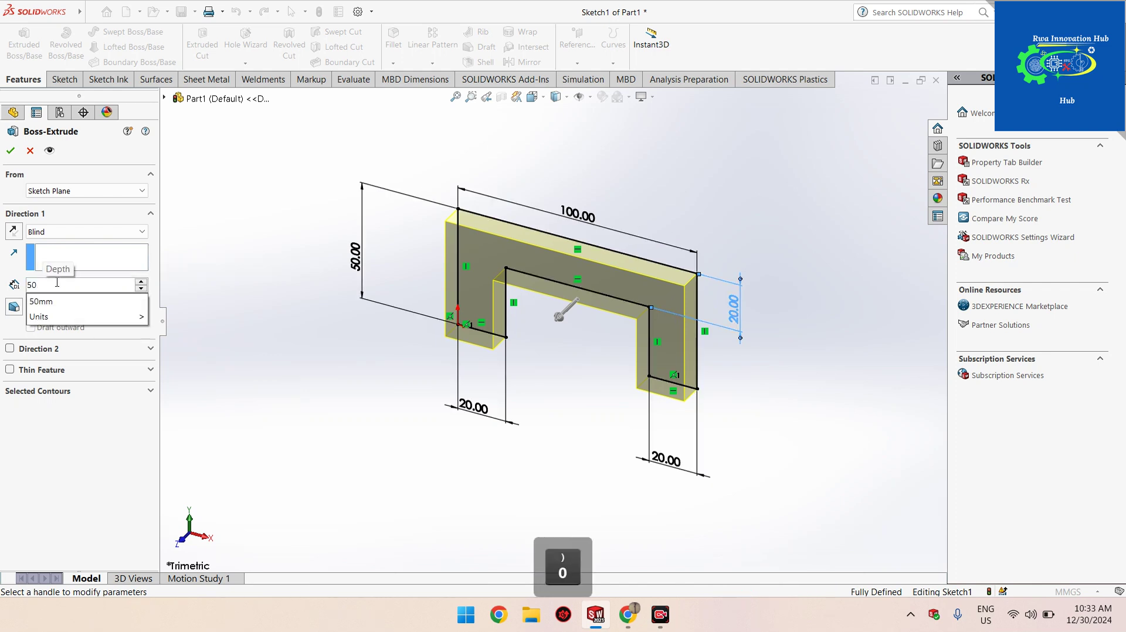
key(Return)
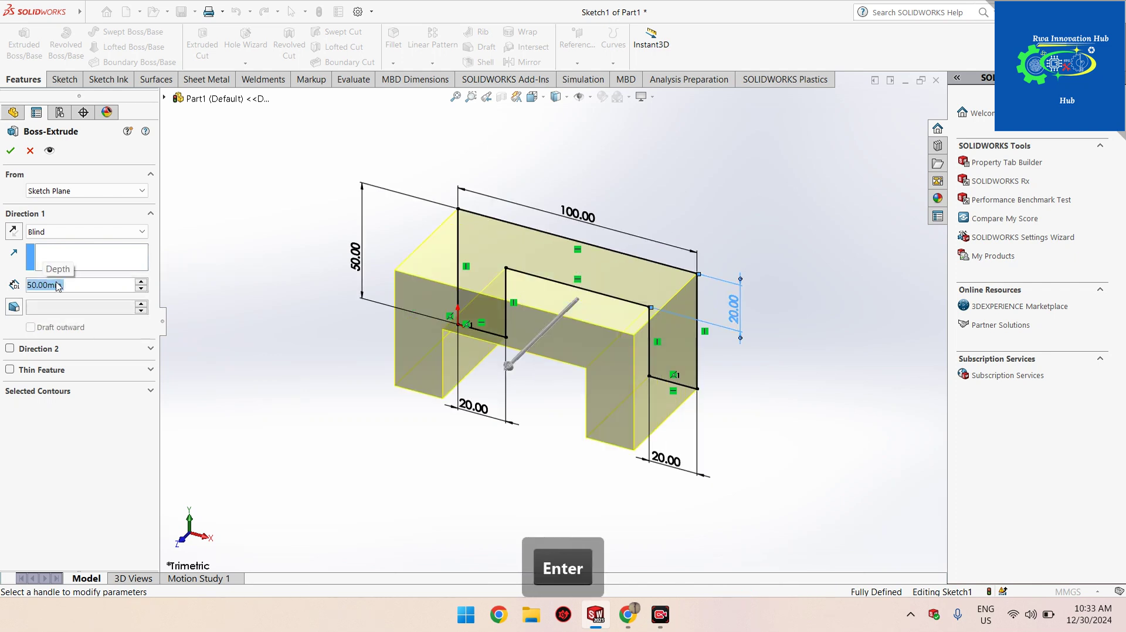
click(10, 150)
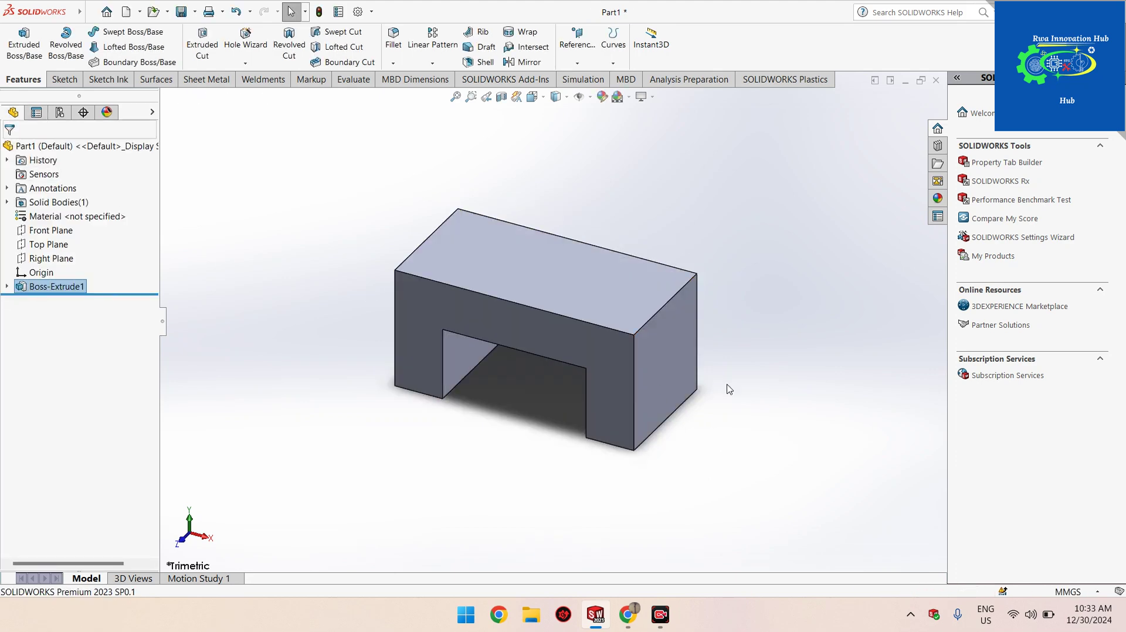
Inspect the extruded block at different magnifications and show it in the isometric view
scroll(528, 375, down, 1)
scroll(526, 365, up, 2)
scroll(521, 252, down, 6)
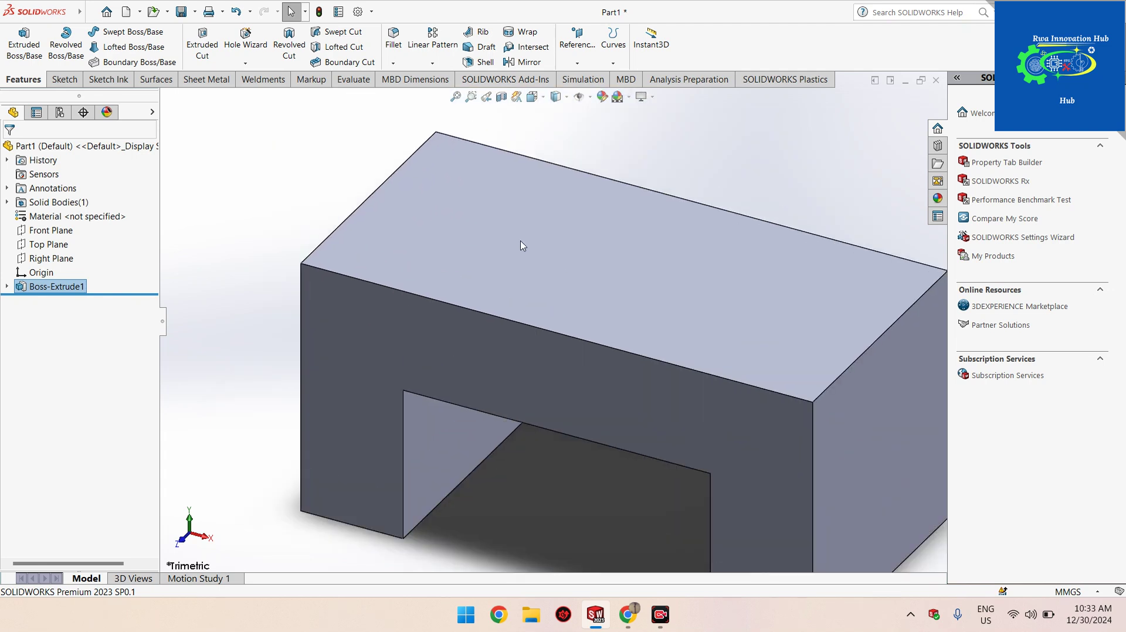
scroll(692, 469, up, 8)
scroll(616, 410, down, 3)
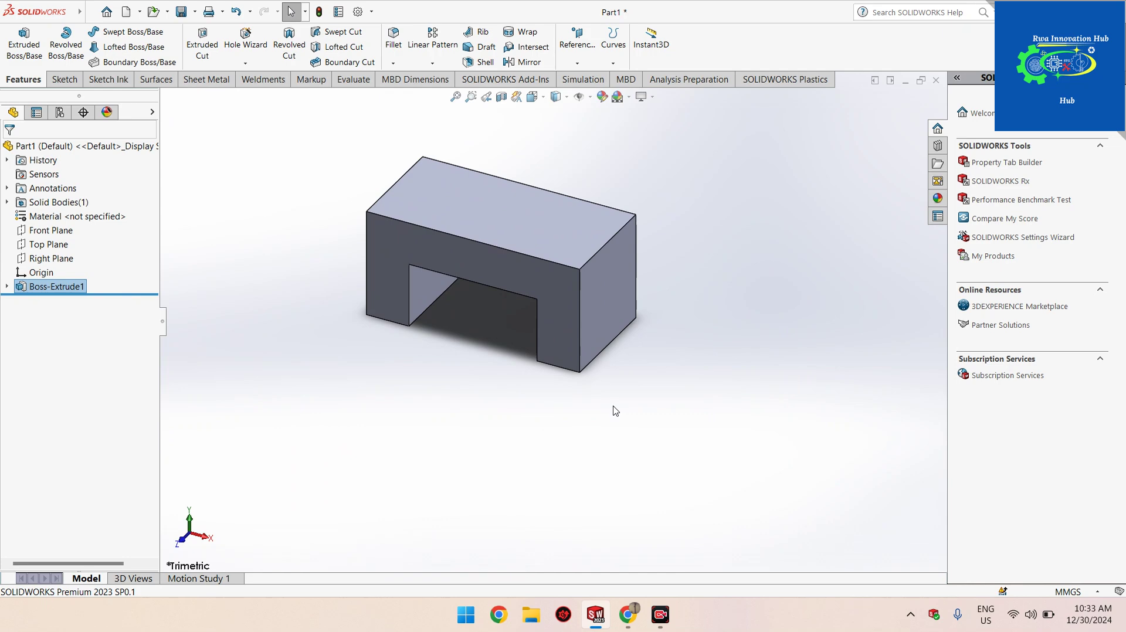
key(ctrl)
key(ctrl+7)
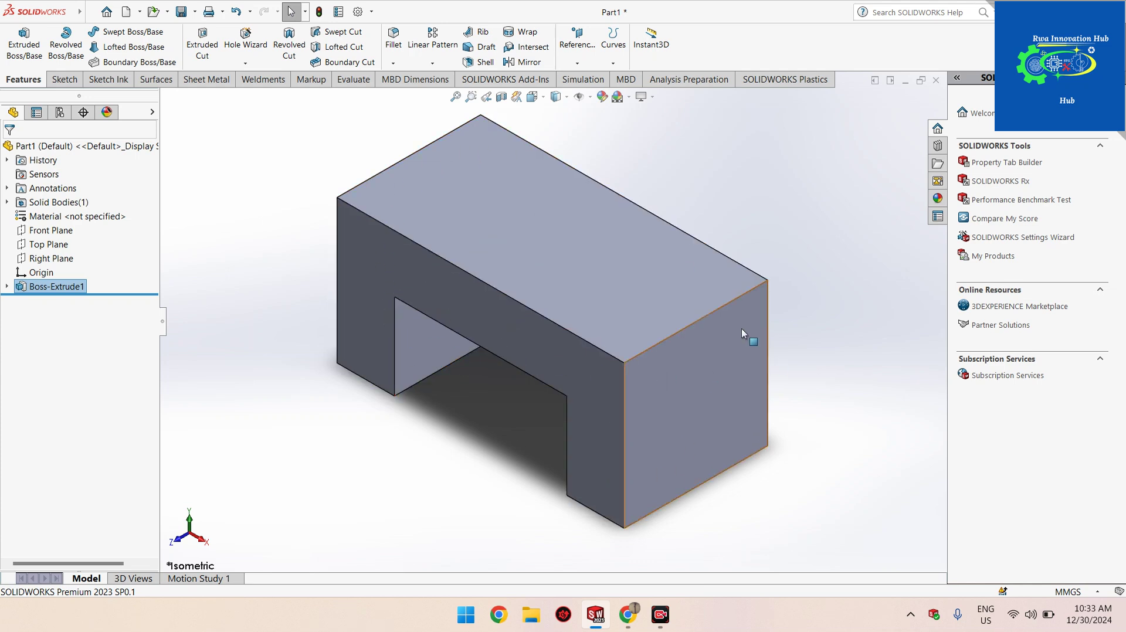
Select the upper face of the block and show the part in the Top view
click(596, 248)
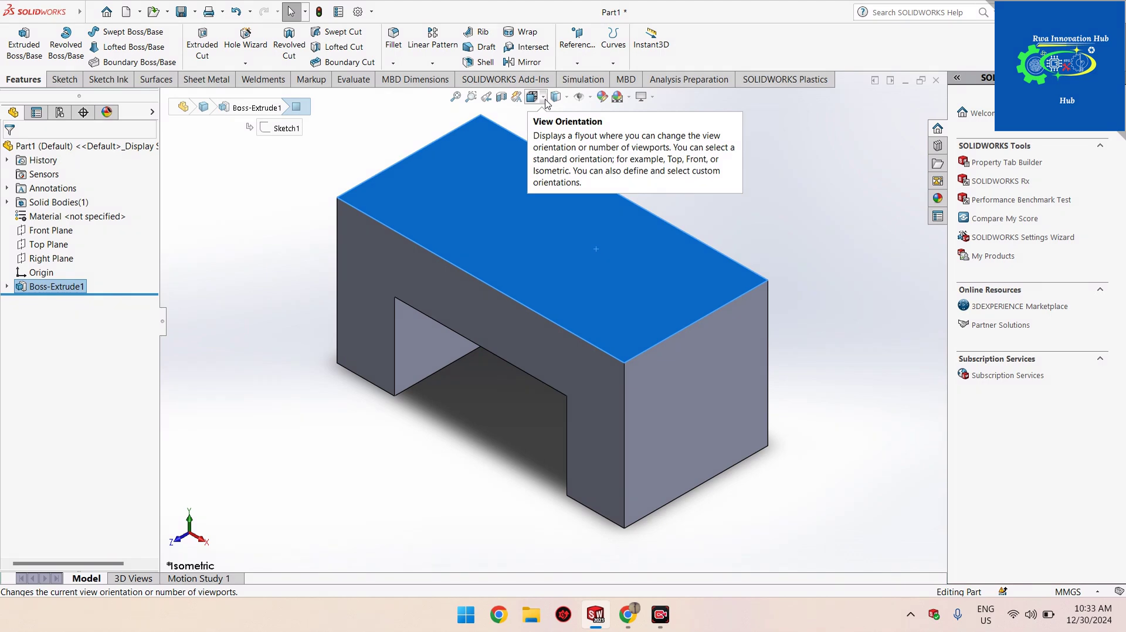
click(546, 104)
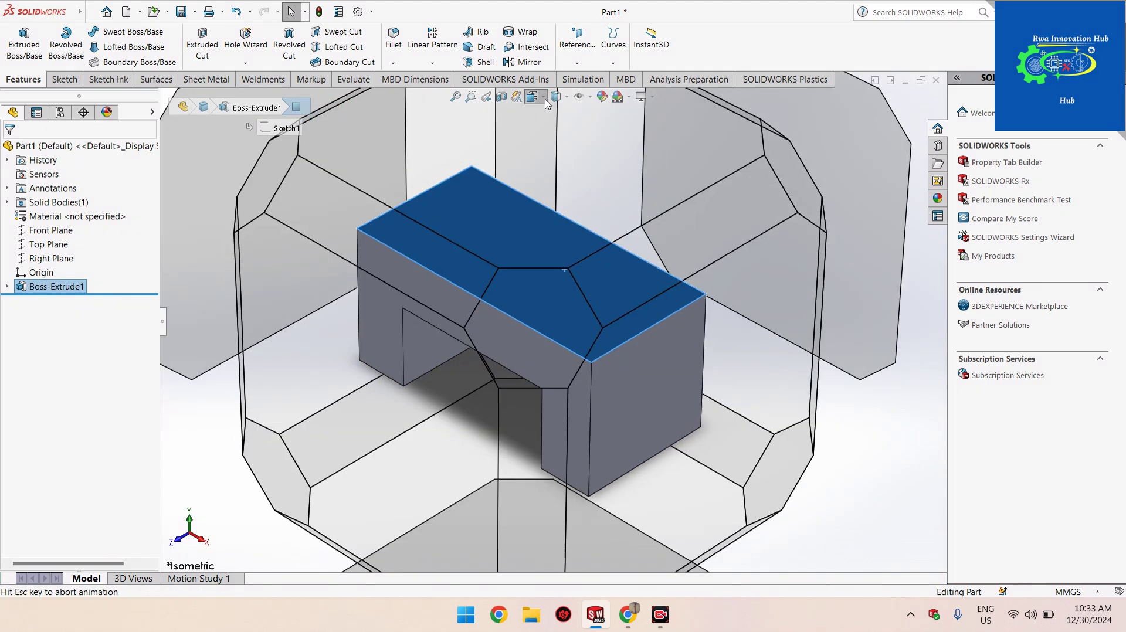
click(556, 96)
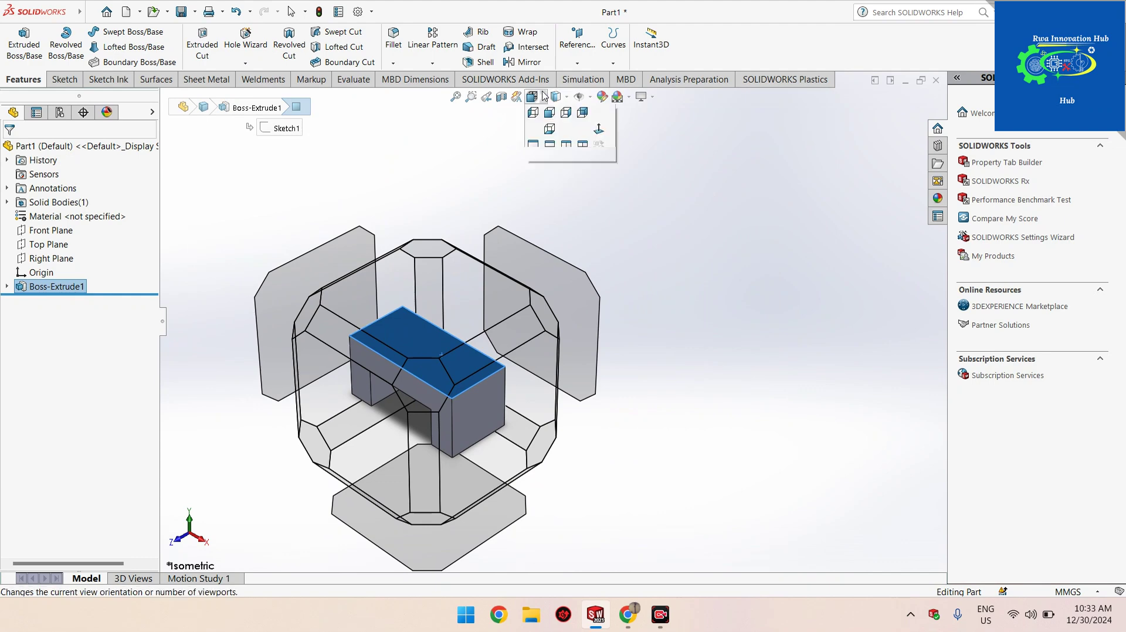
click(552, 130)
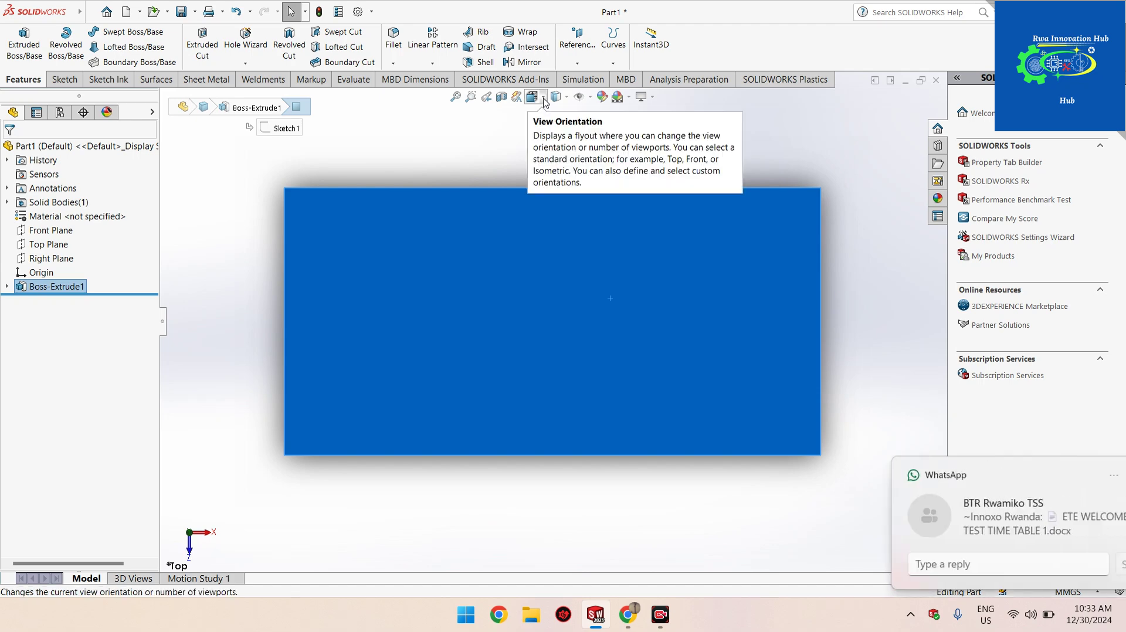
click(544, 98)
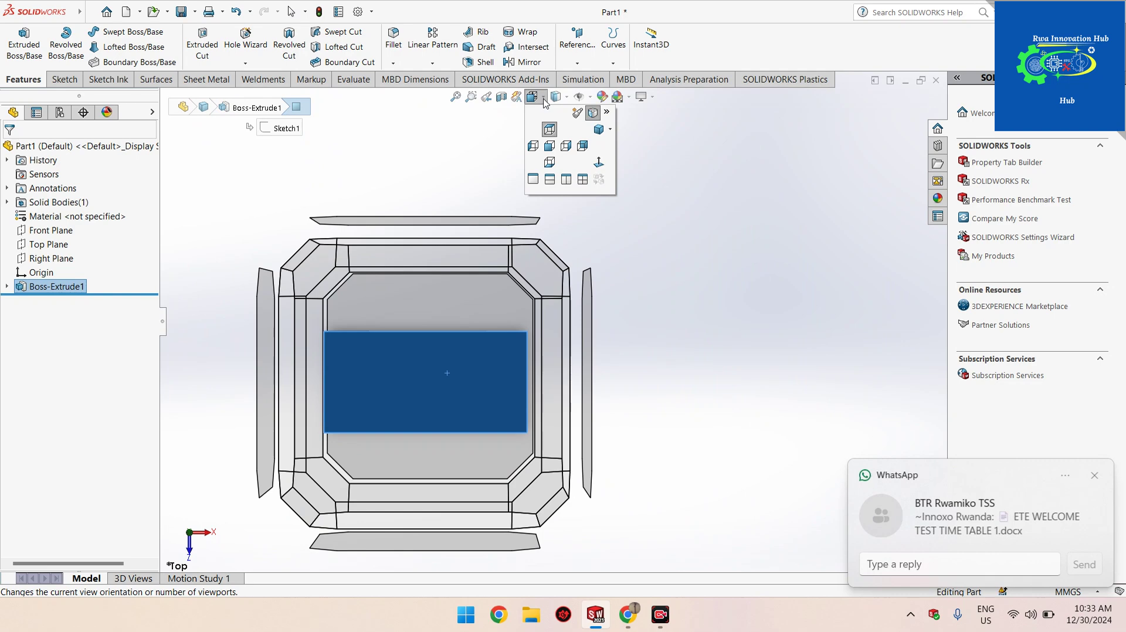
Dismiss the WhatsApp notification and turn off the computer's Wi-Fi
click(1096, 477)
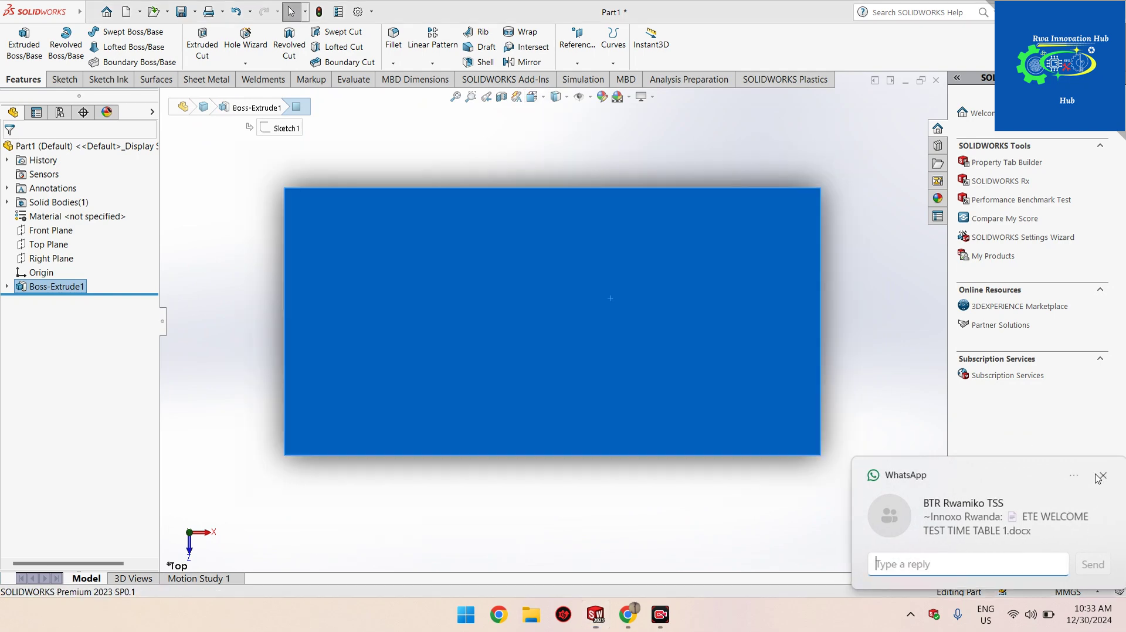
click(1016, 616)
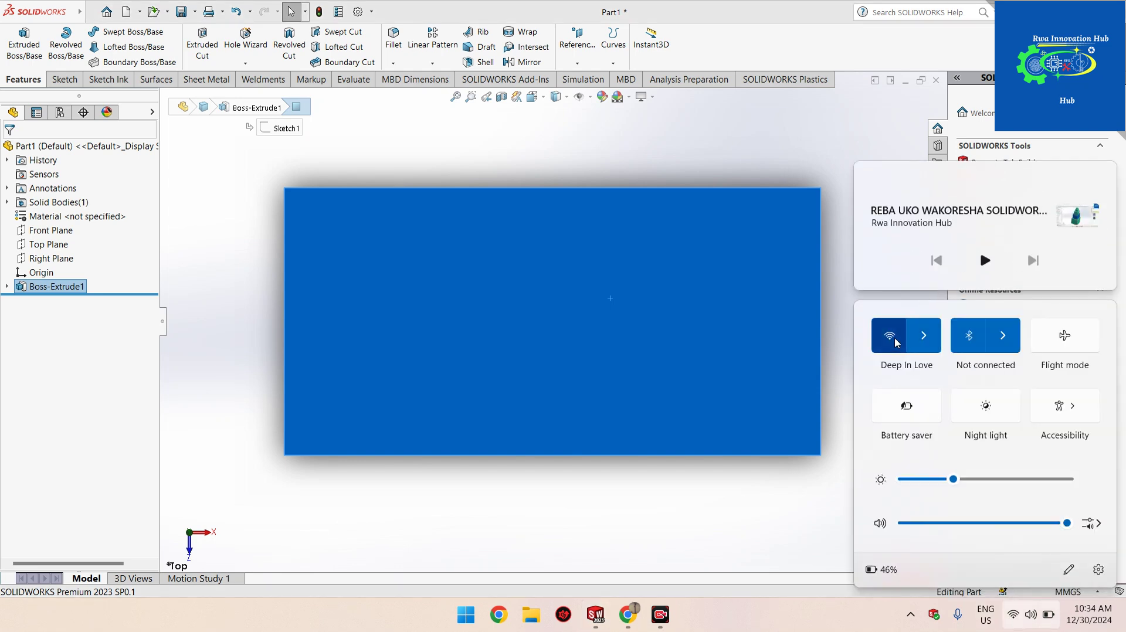
click(896, 343)
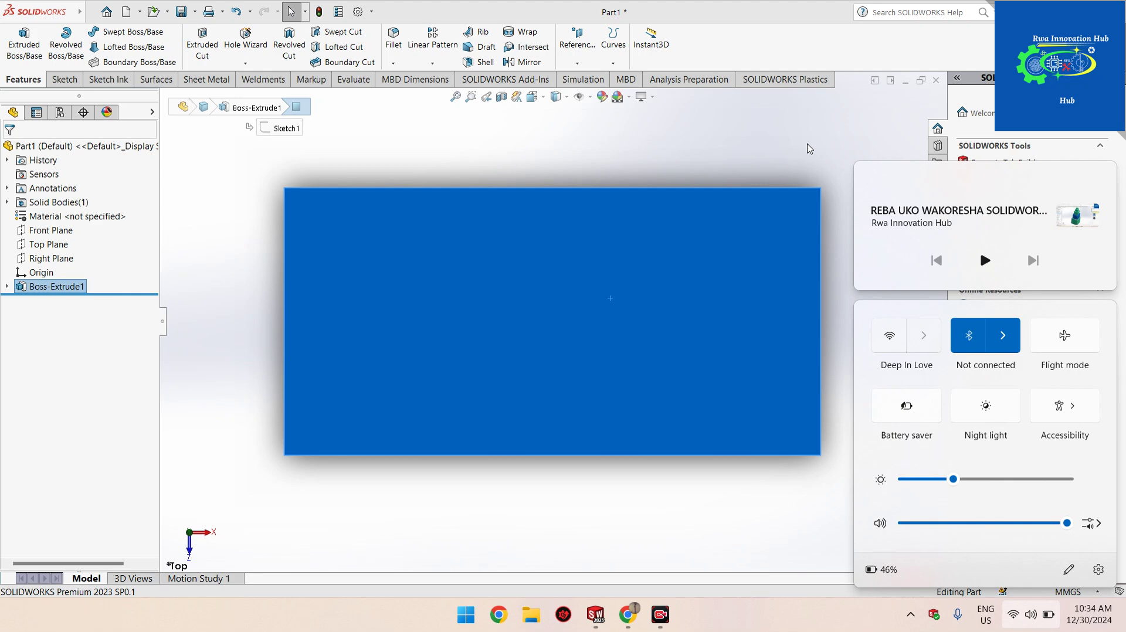
click(799, 157)
Show the part in the Front view and in the Right view
click(544, 99)
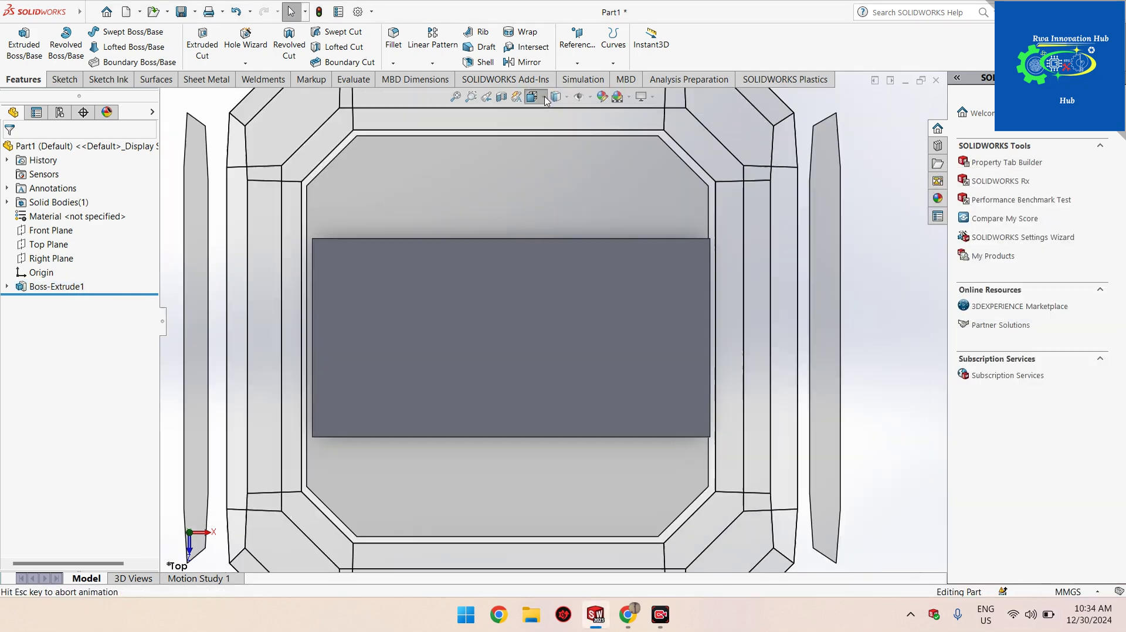
click(550, 150)
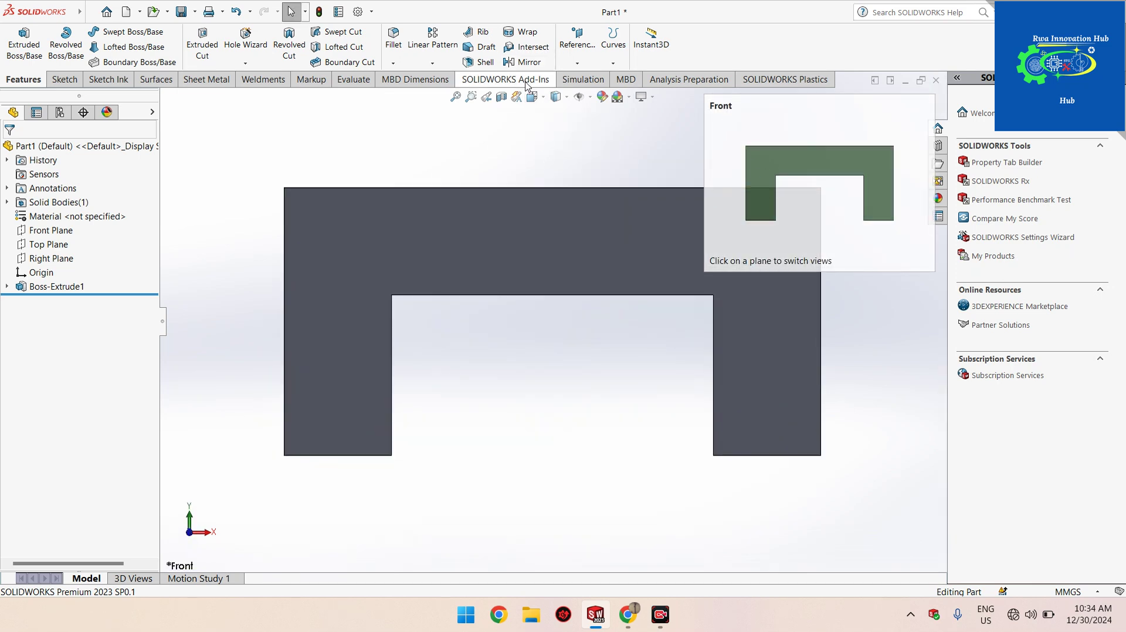
click(545, 99)
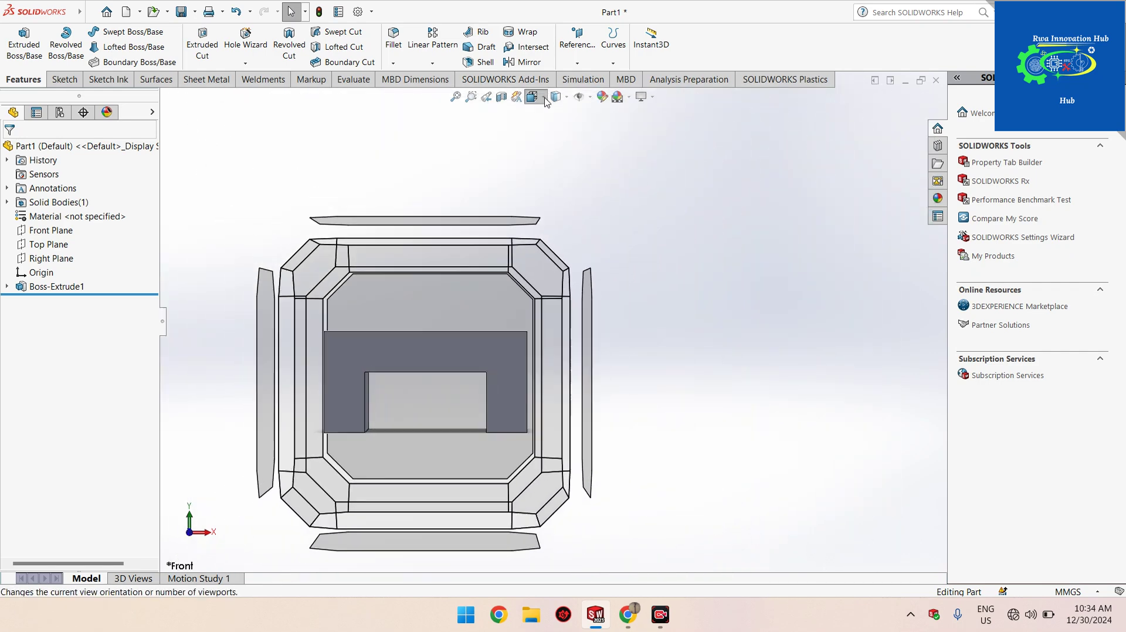
click(567, 152)
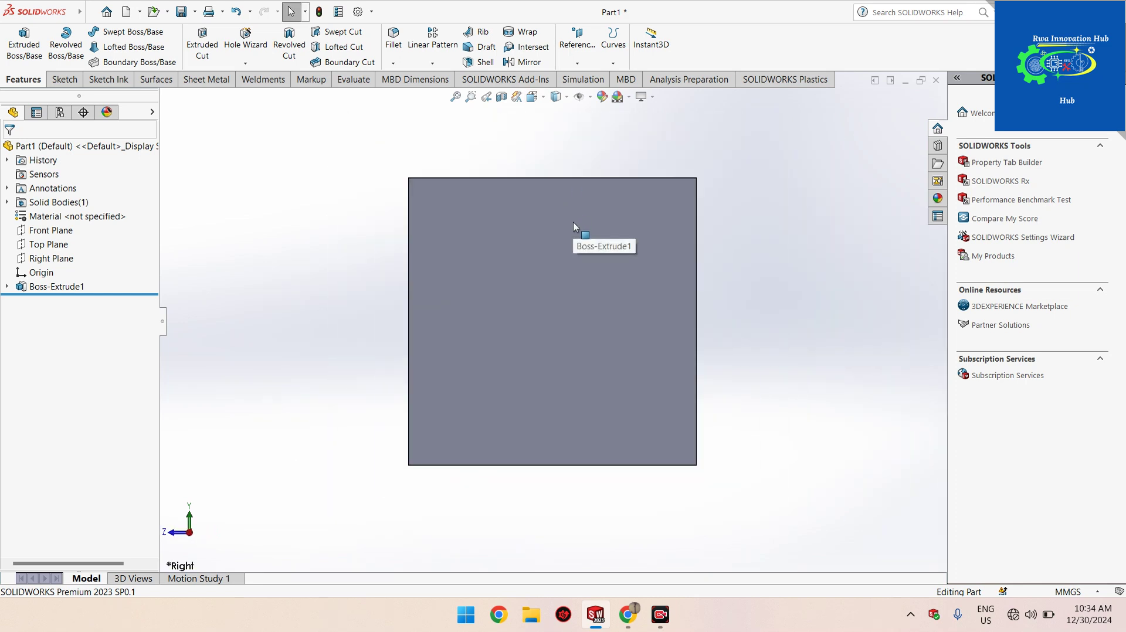
Return the part to the isometric view and examine its overall shape at several magnifications
key(ctrl)
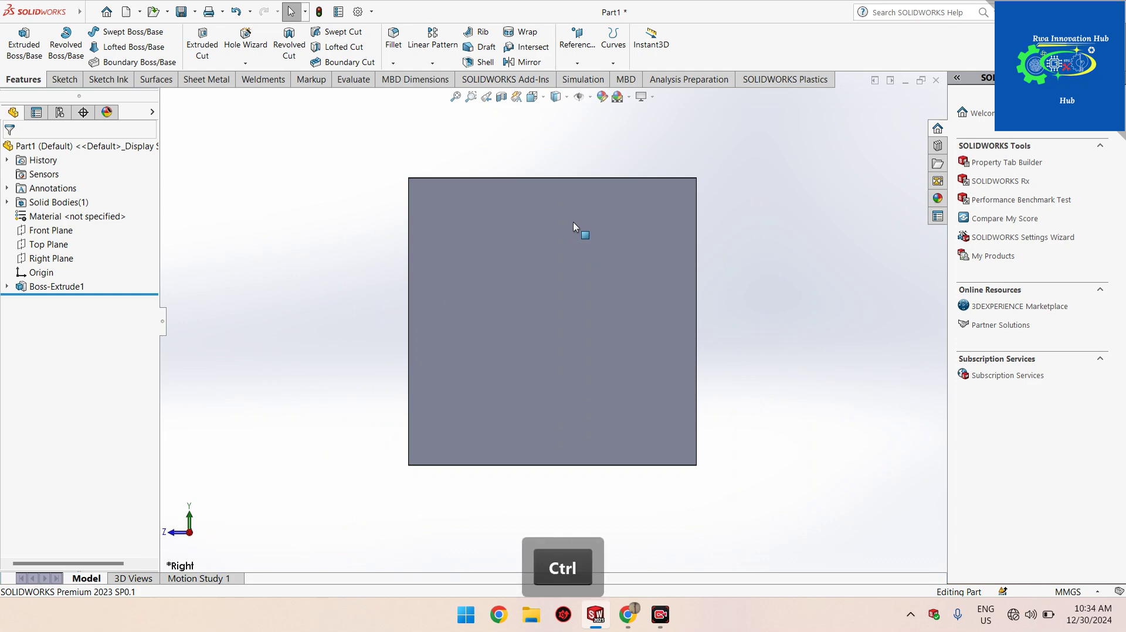
key(ctrl+7)
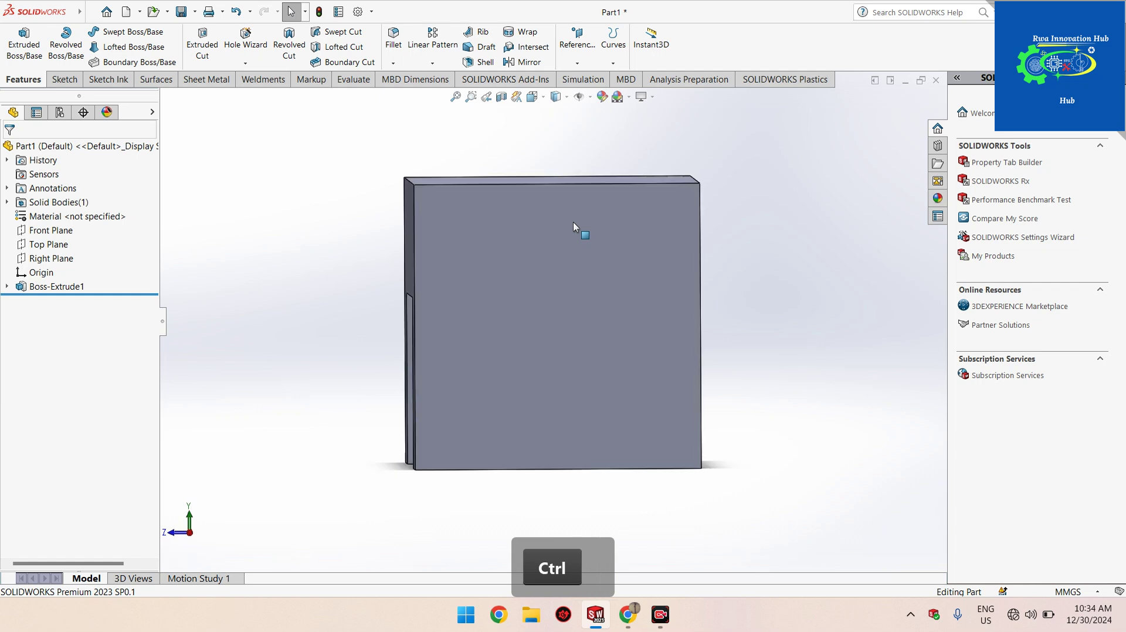
scroll(607, 297, up, 4)
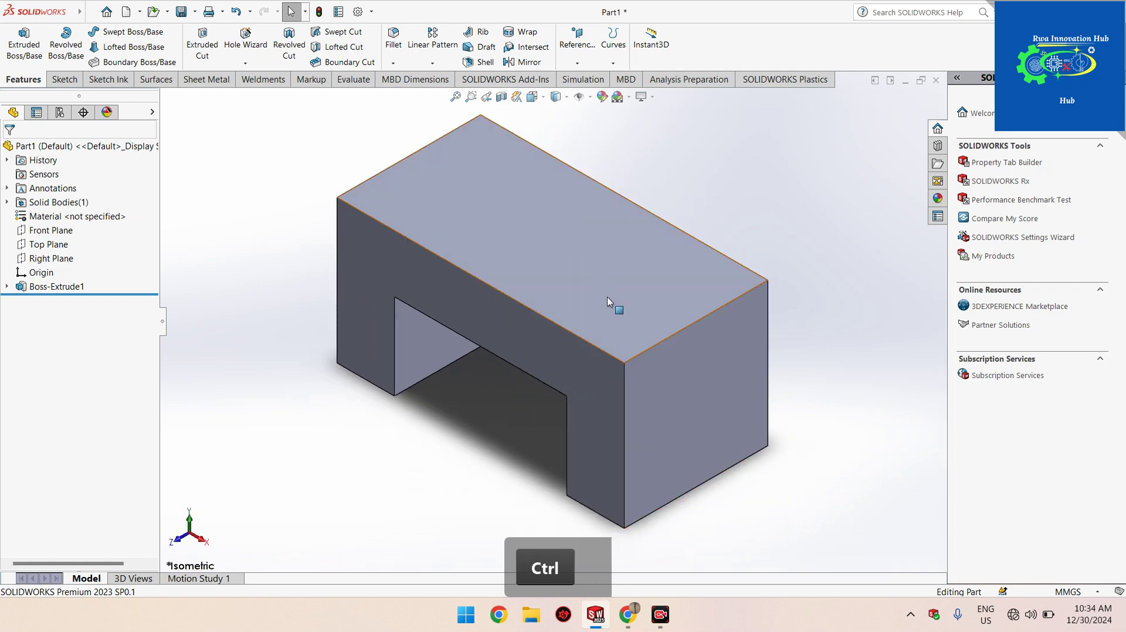
scroll(551, 292, down, 3)
scroll(558, 391, up, 3)
scroll(560, 329, up, 2)
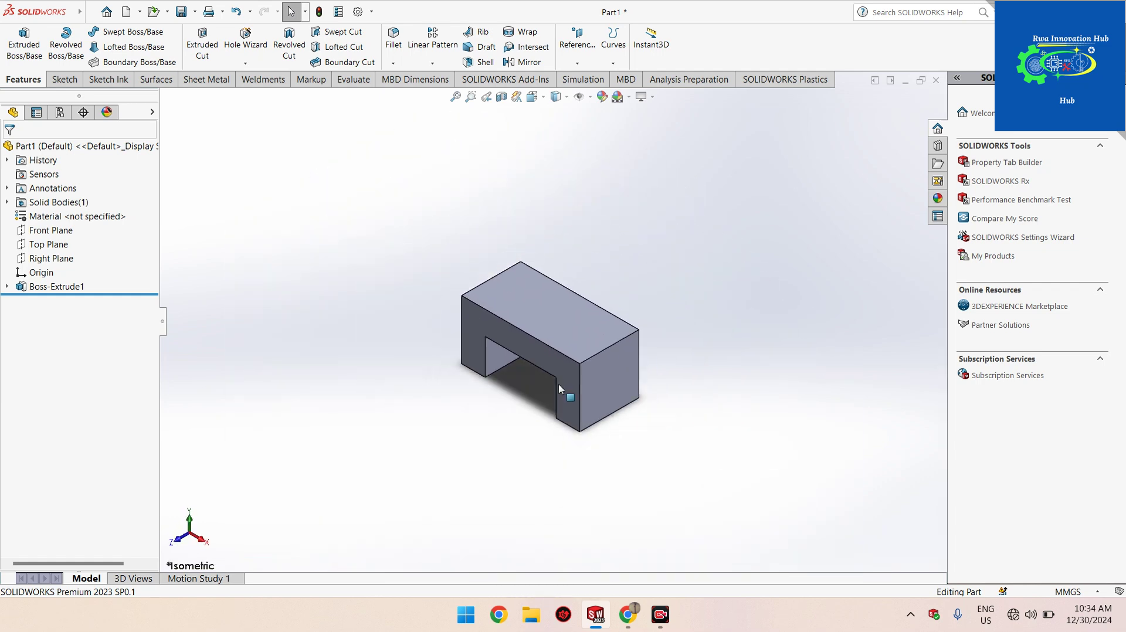
scroll(568, 319, down, 2)
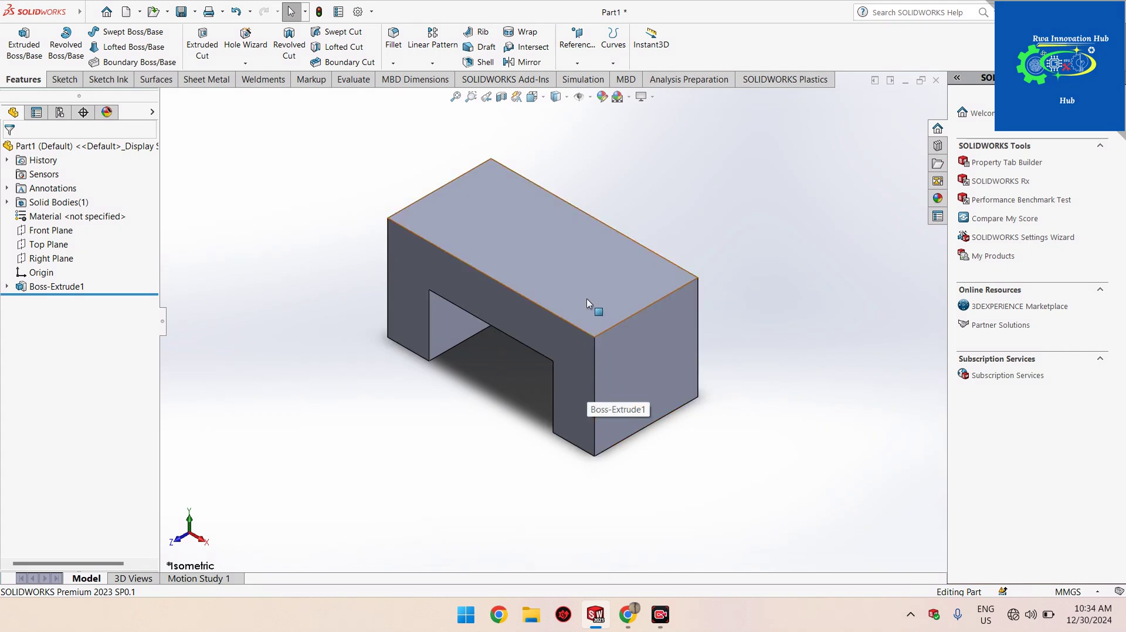
scroll(585, 294, up, 2)
scroll(566, 293, down, 6)
scroll(545, 328, up, 5)
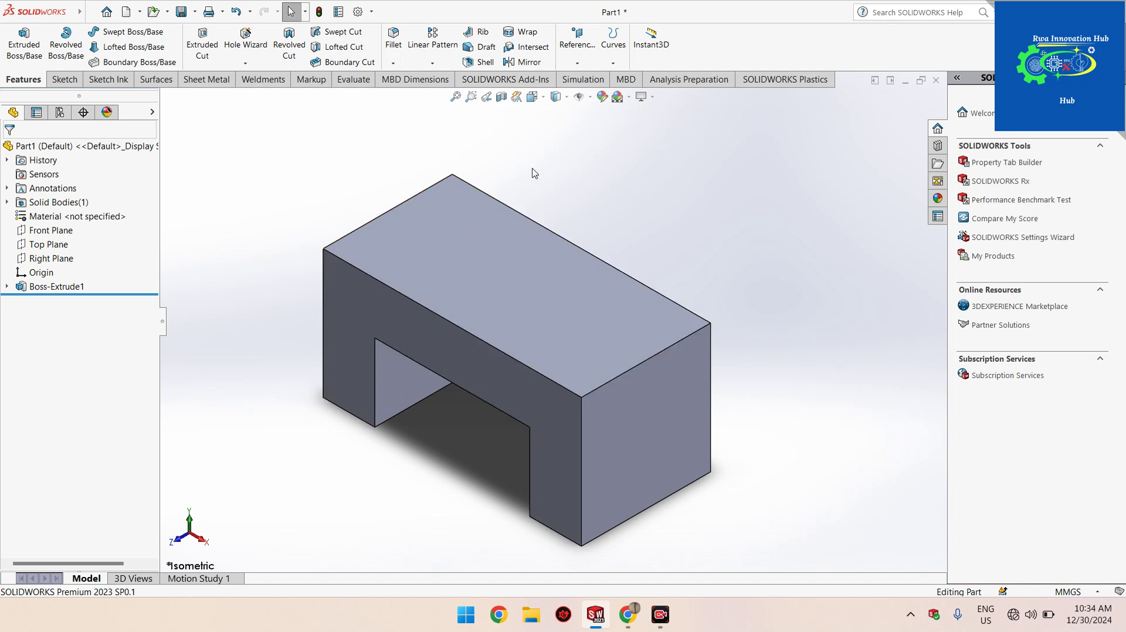
Try green, teal, magenta, black, red, brown and pink on the whole part and apply the light lavender standard color
click(601, 96)
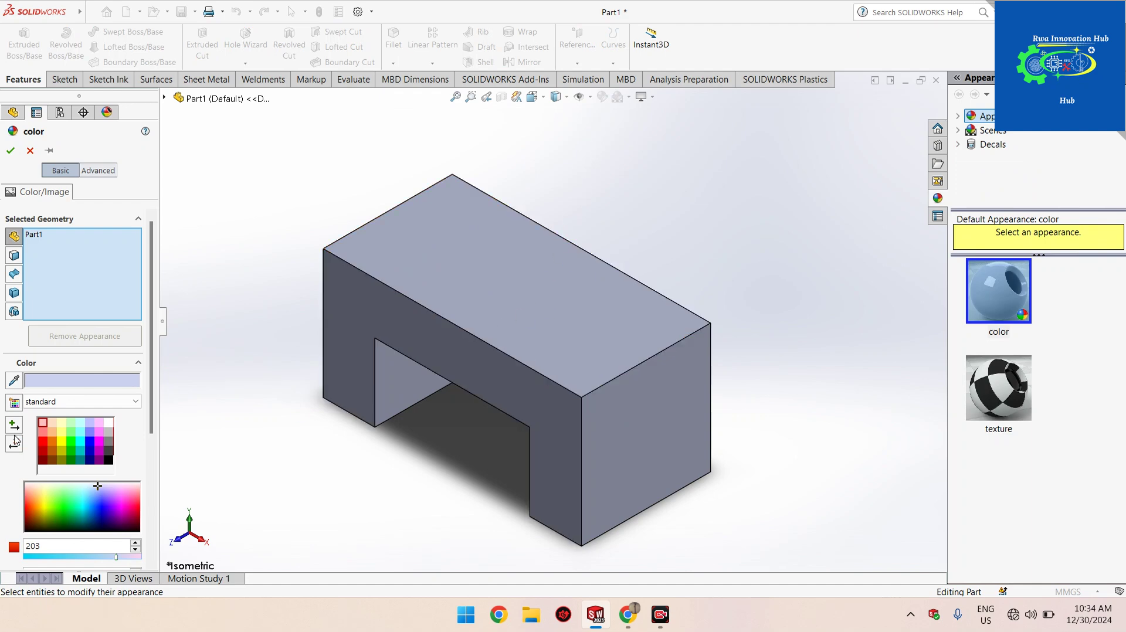
click(70, 448)
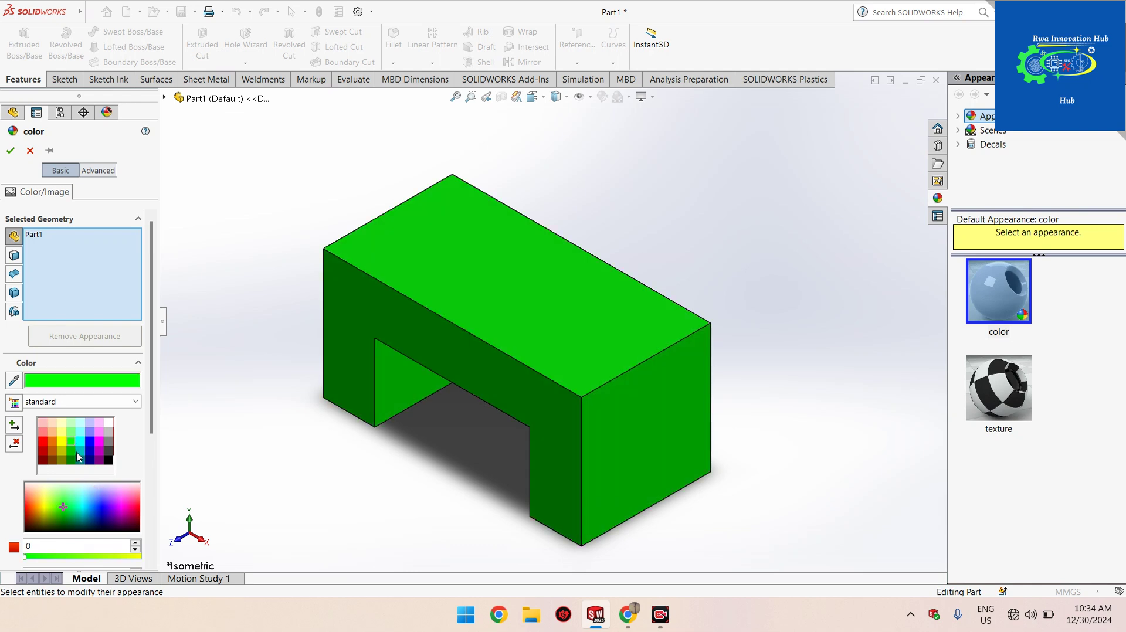
click(82, 448)
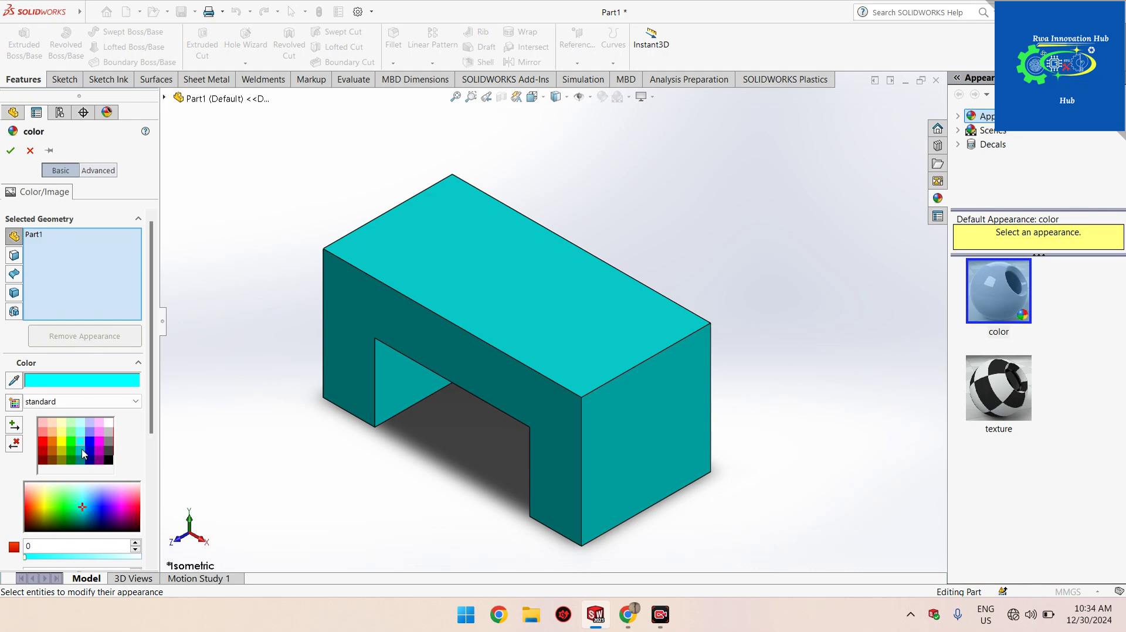
click(85, 453)
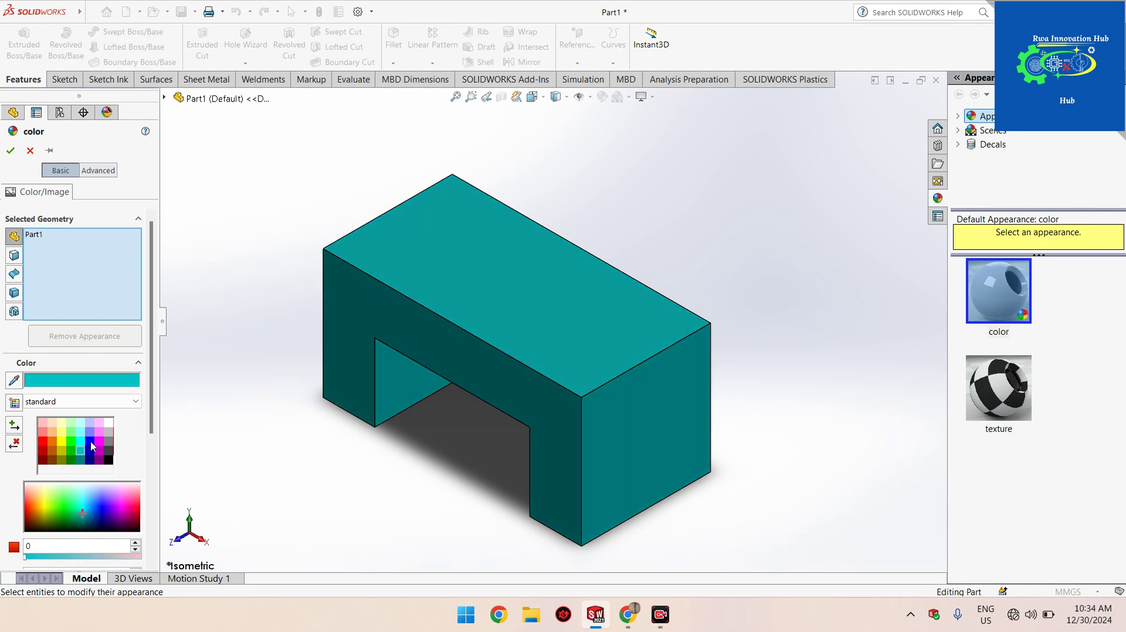
click(90, 441)
click(98, 442)
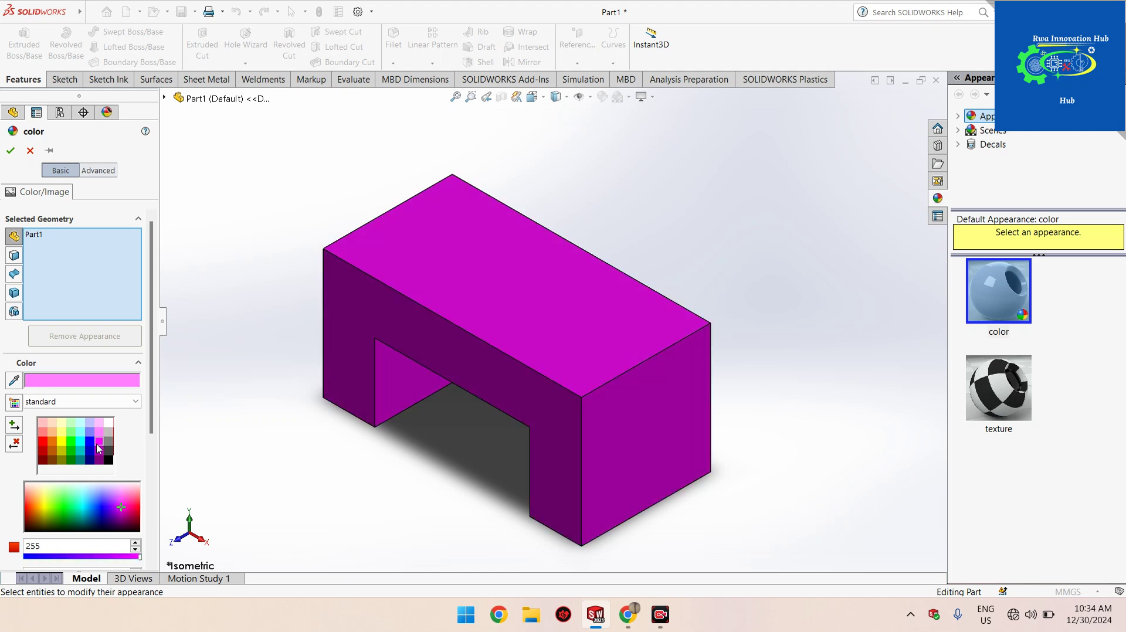
click(108, 460)
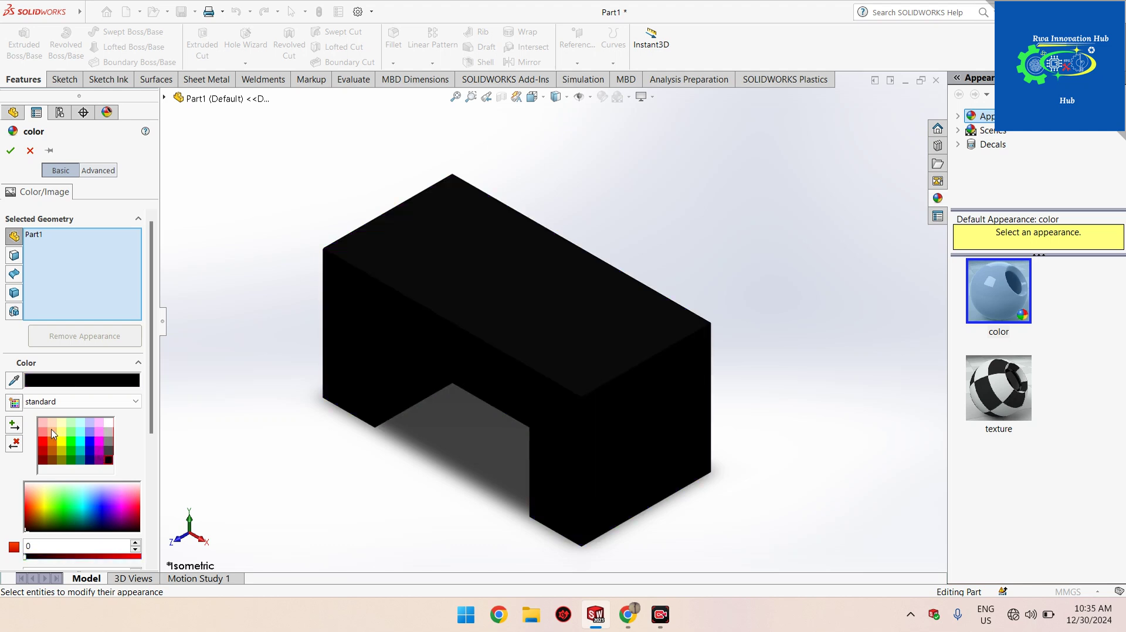
click(52, 432)
click(44, 438)
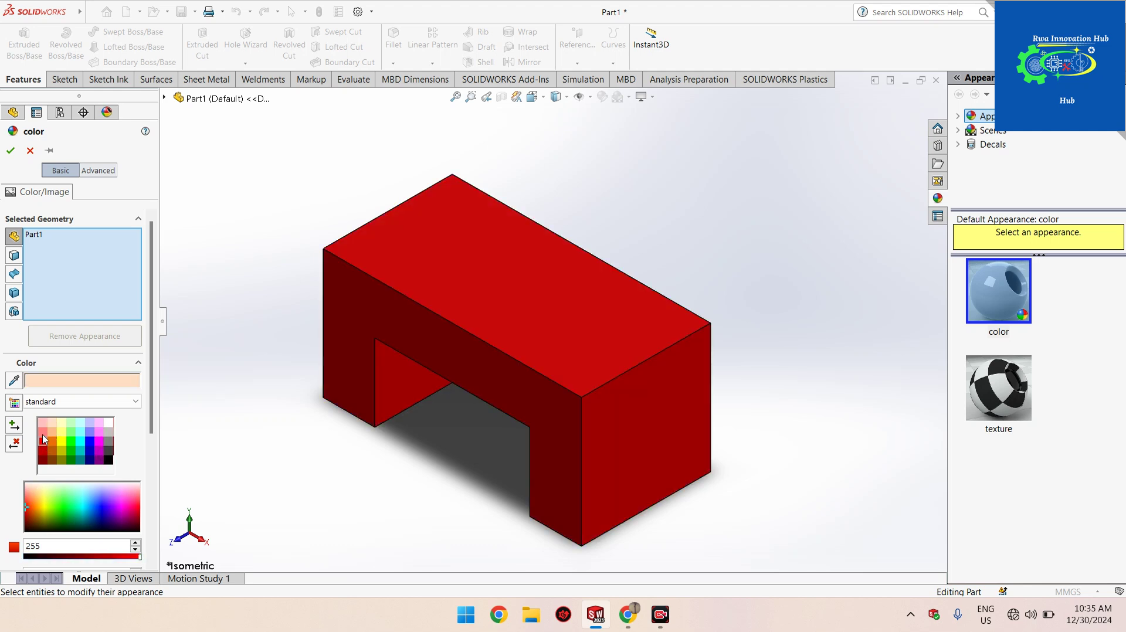
click(44, 423)
click(54, 431)
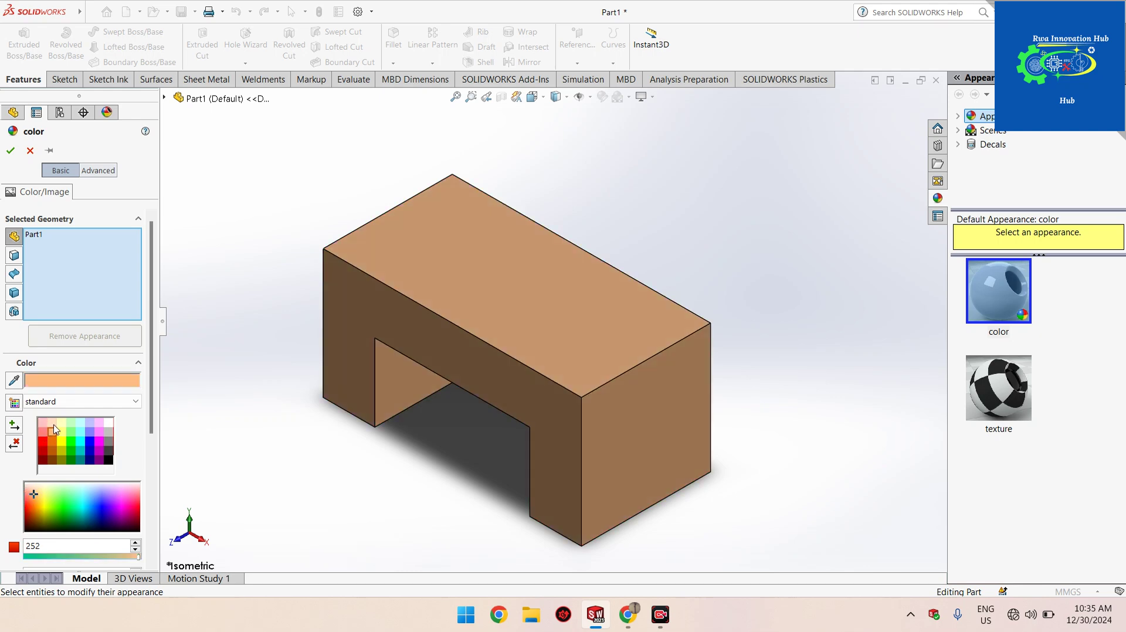
click(54, 451)
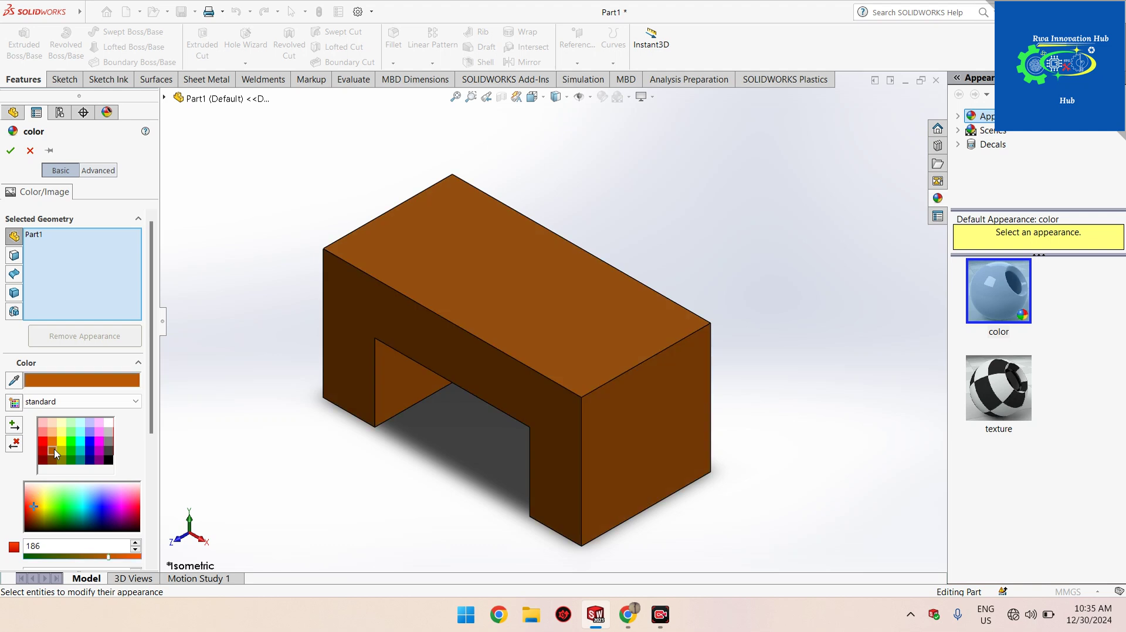
click(99, 422)
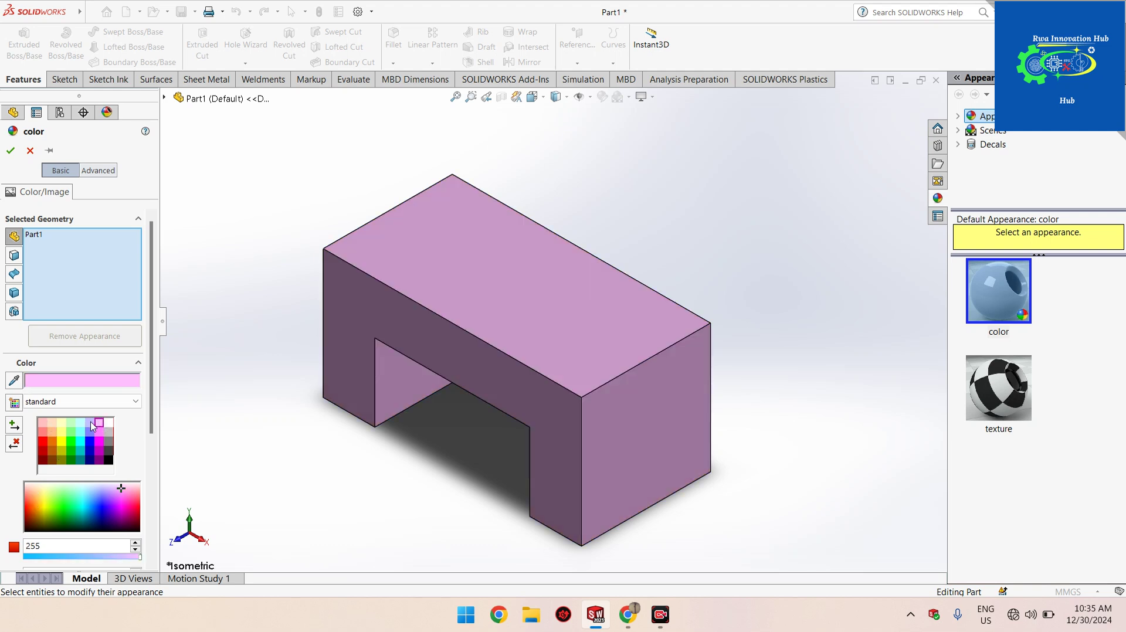
click(91, 423)
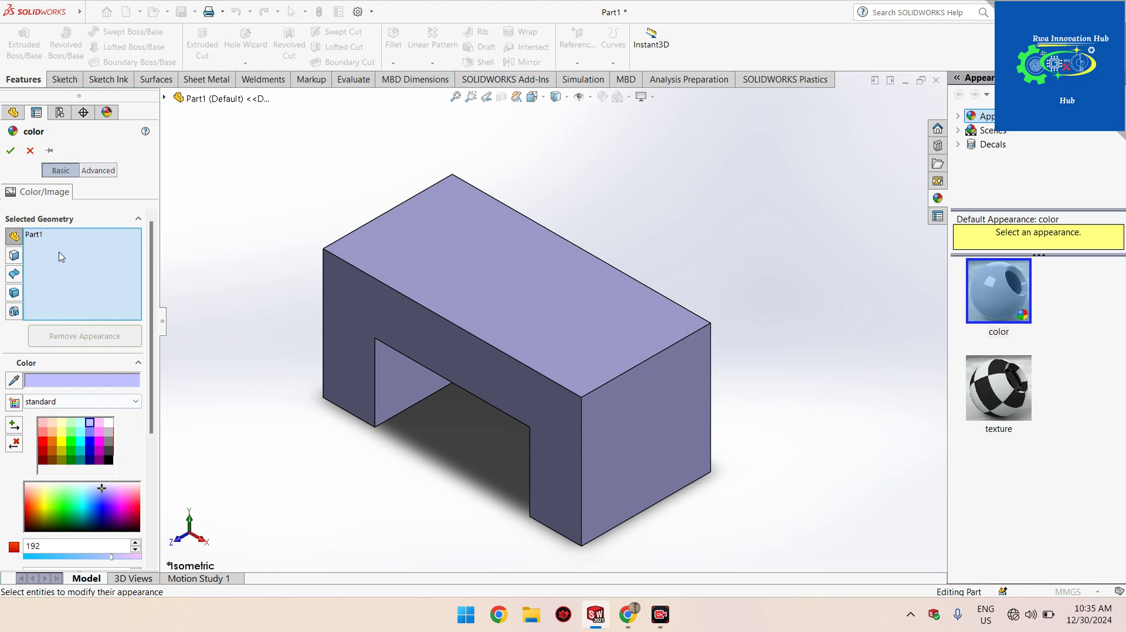
click(11, 152)
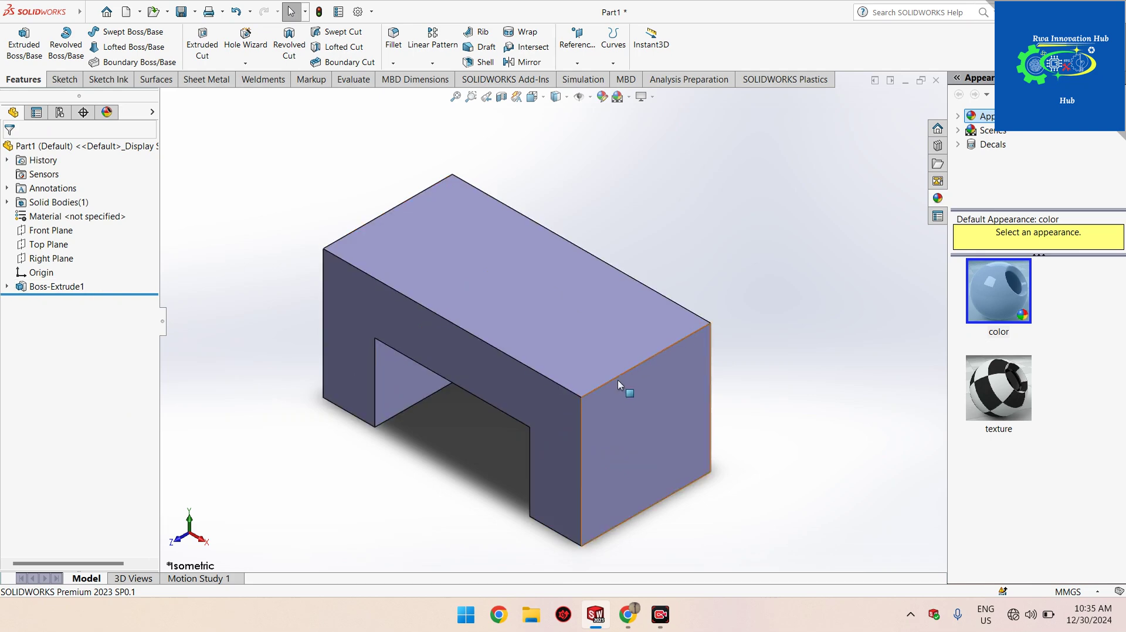
Fillet all edges of the Boss-Extrude1 feature with a 2 mm radius
click(65, 285)
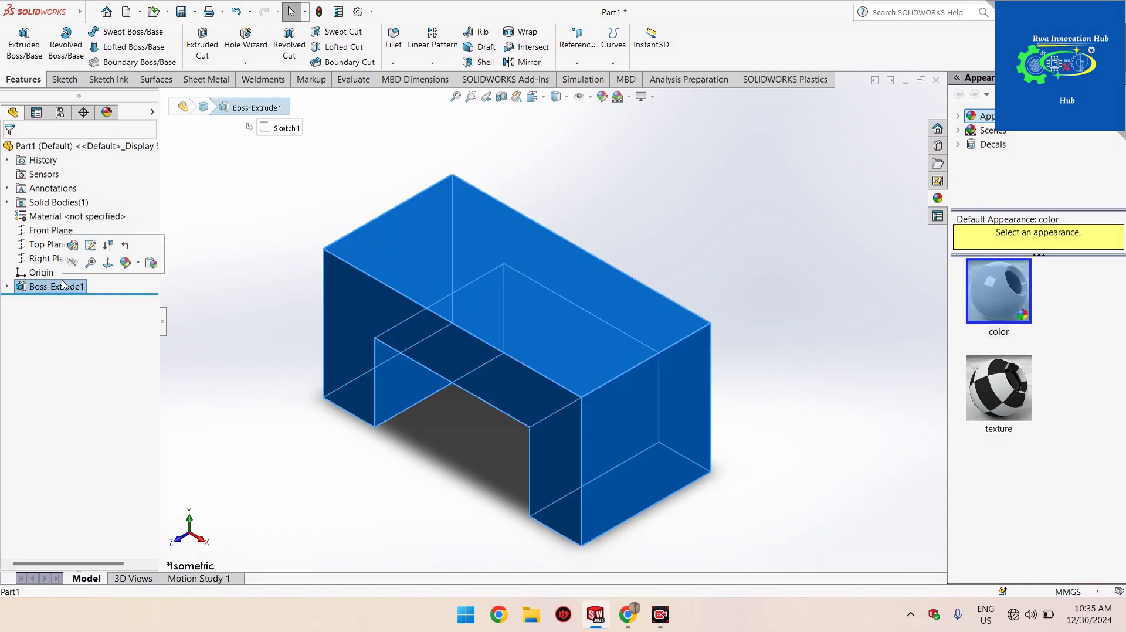
click(393, 47)
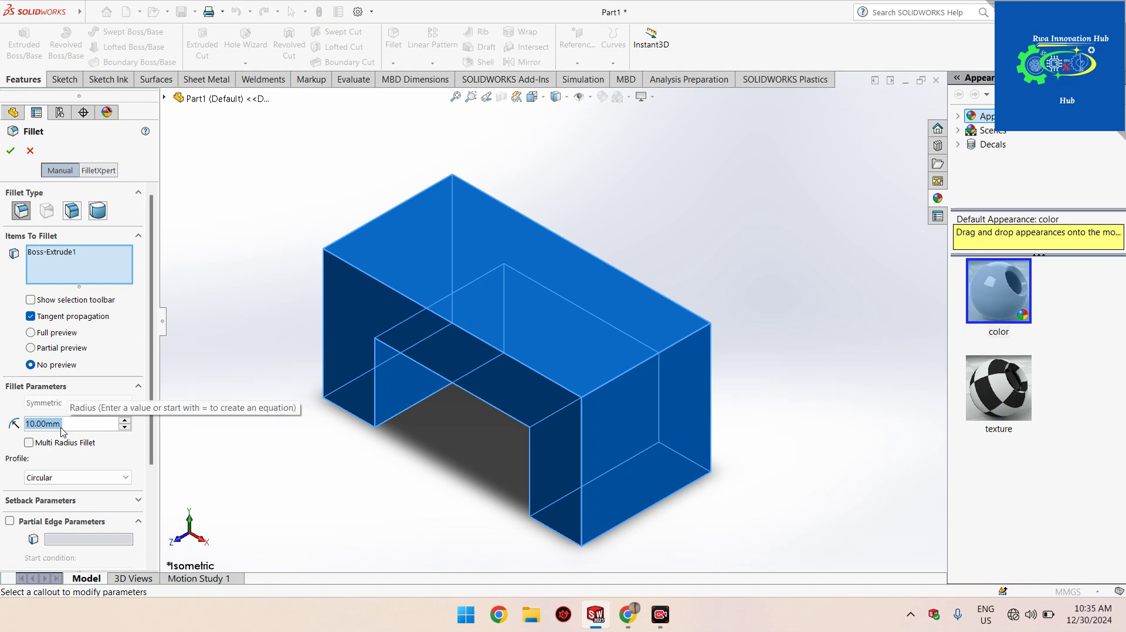
text(2)
key(Return)
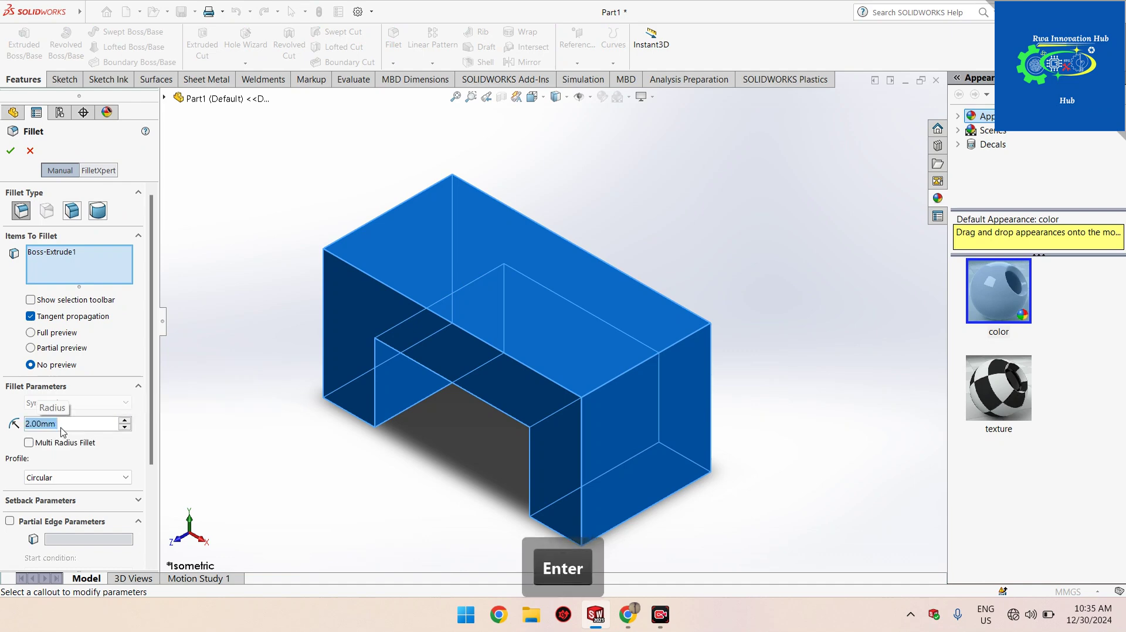
click(10, 151)
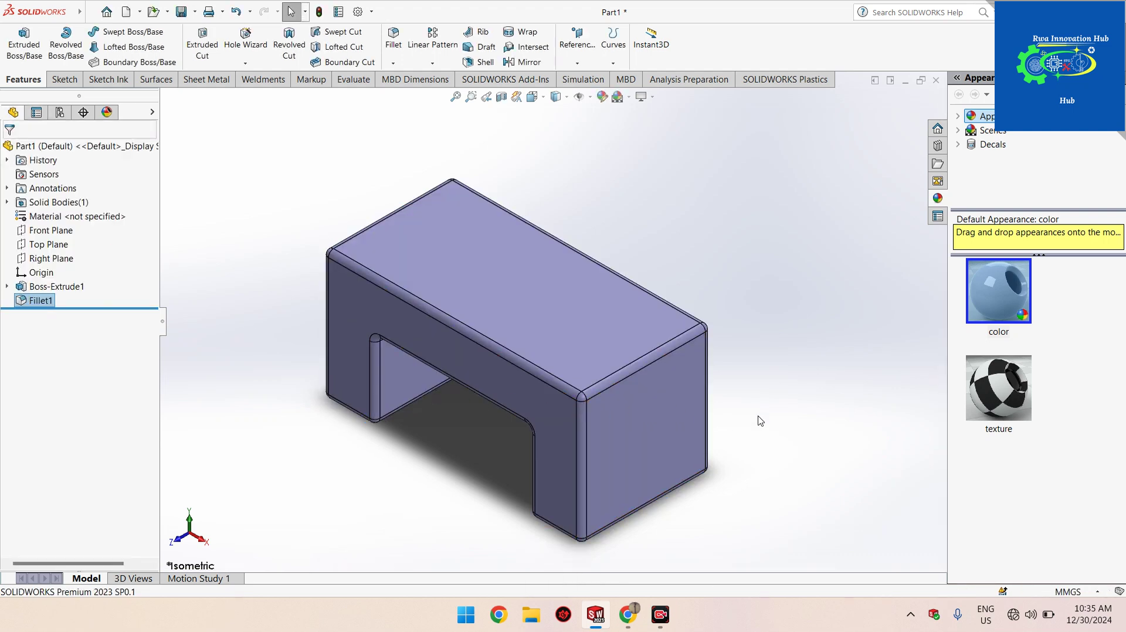
Examine the part's rounded edges from a rotated angle and in the isometric view at several magnifications
middle_drag(485, 463, 523, 464)
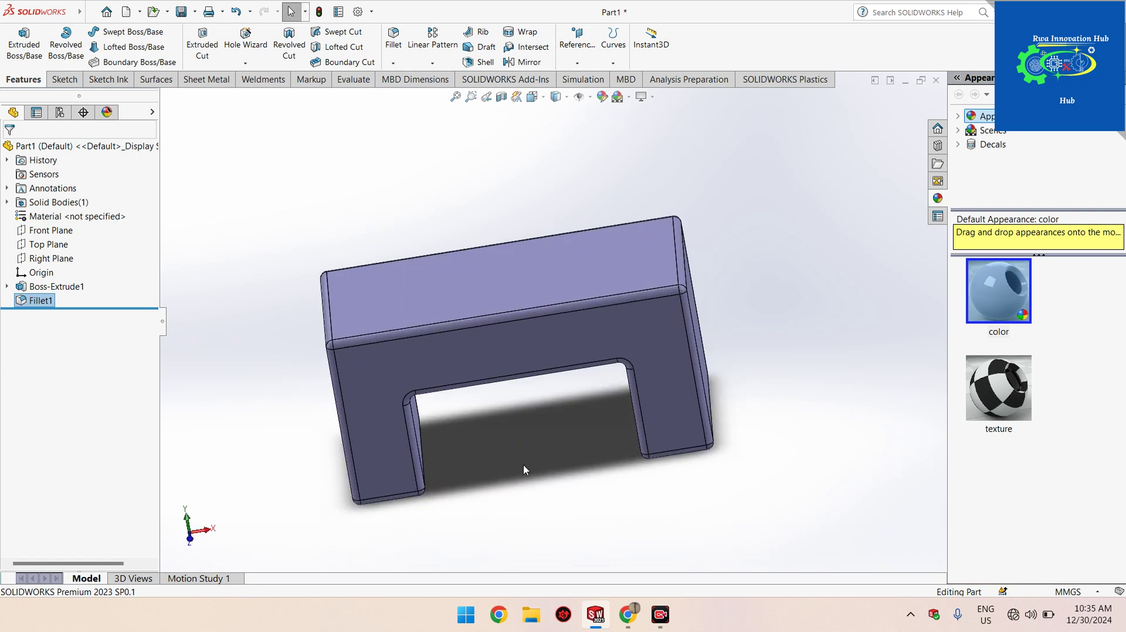
key(ctrl+7)
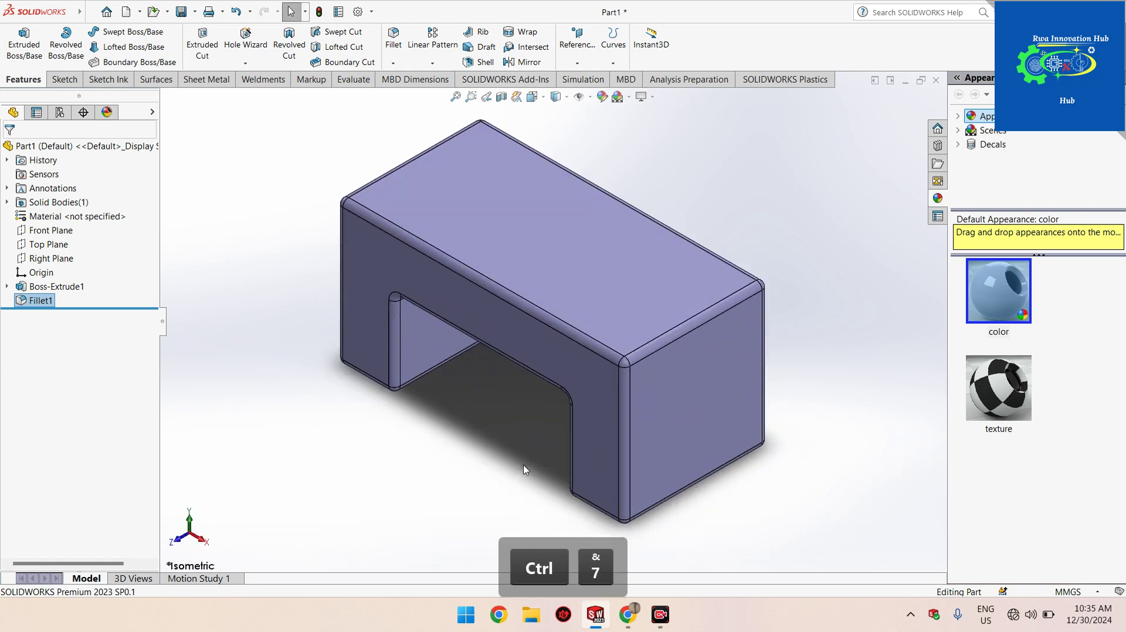
scroll(595, 371, down, 3)
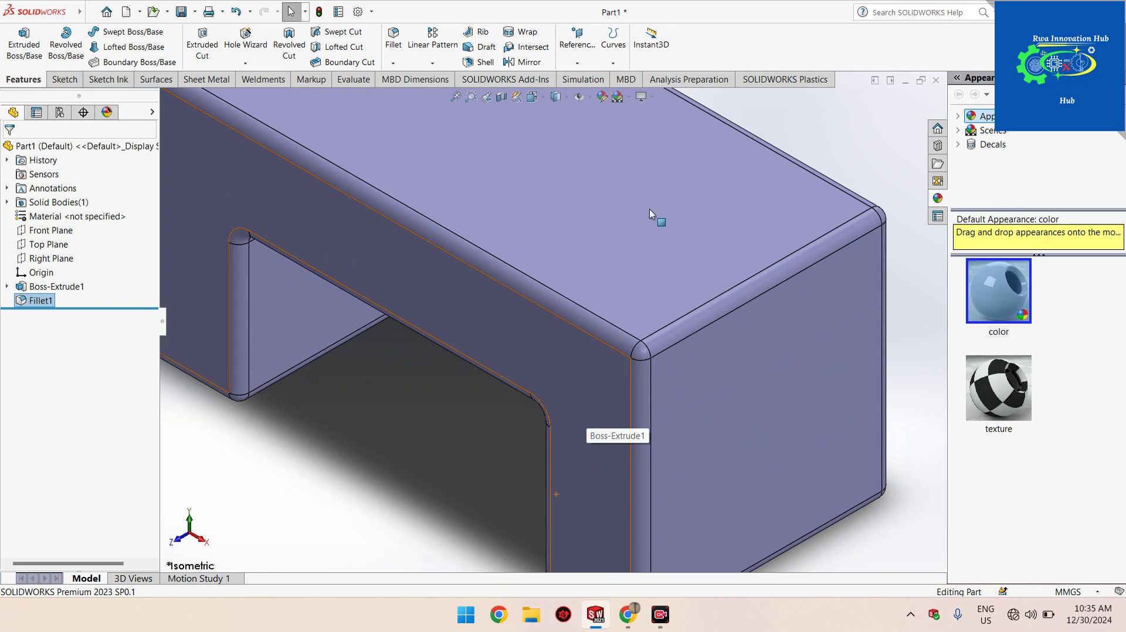
scroll(690, 350, down, 2)
scroll(653, 354, up, 6)
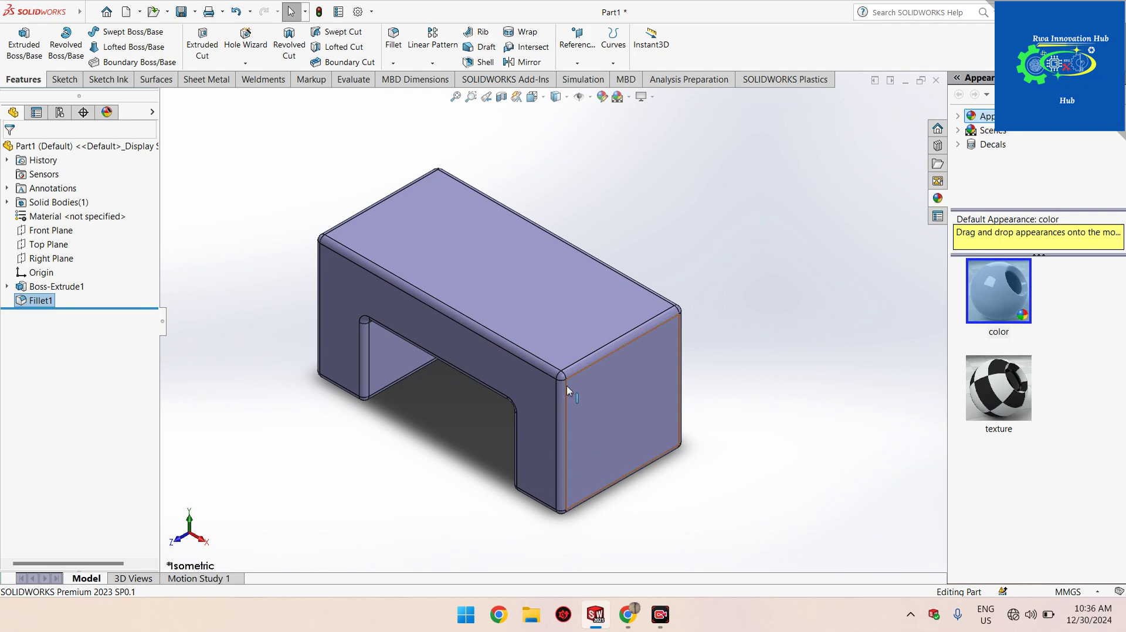
scroll(427, 350, down, 5)
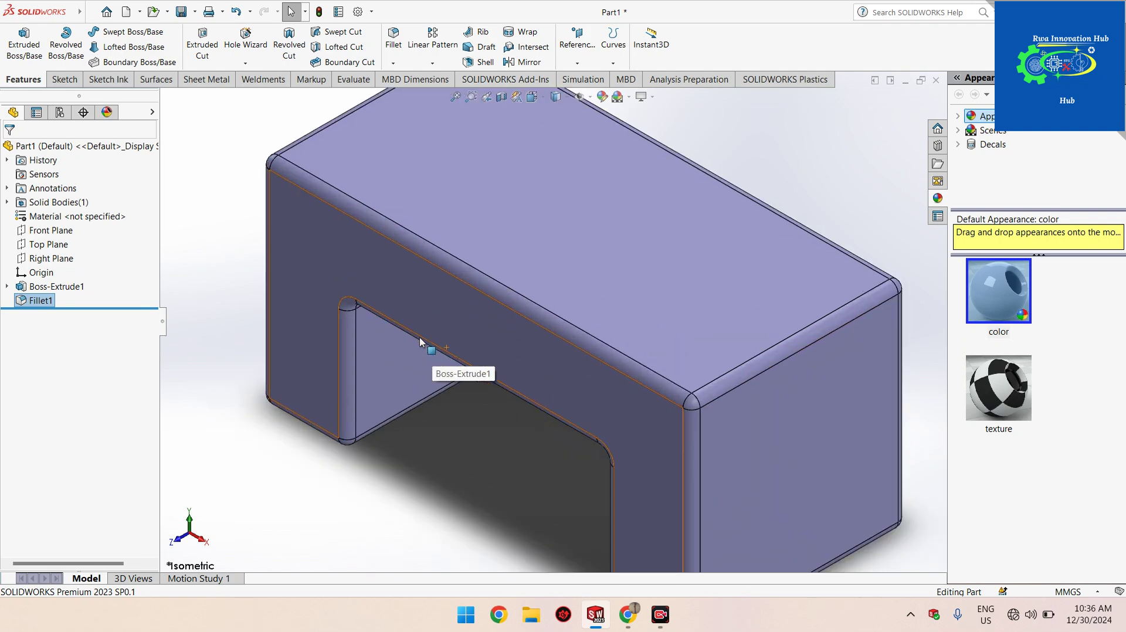
scroll(452, 314, up, 6)
scroll(565, 291, up, 1)
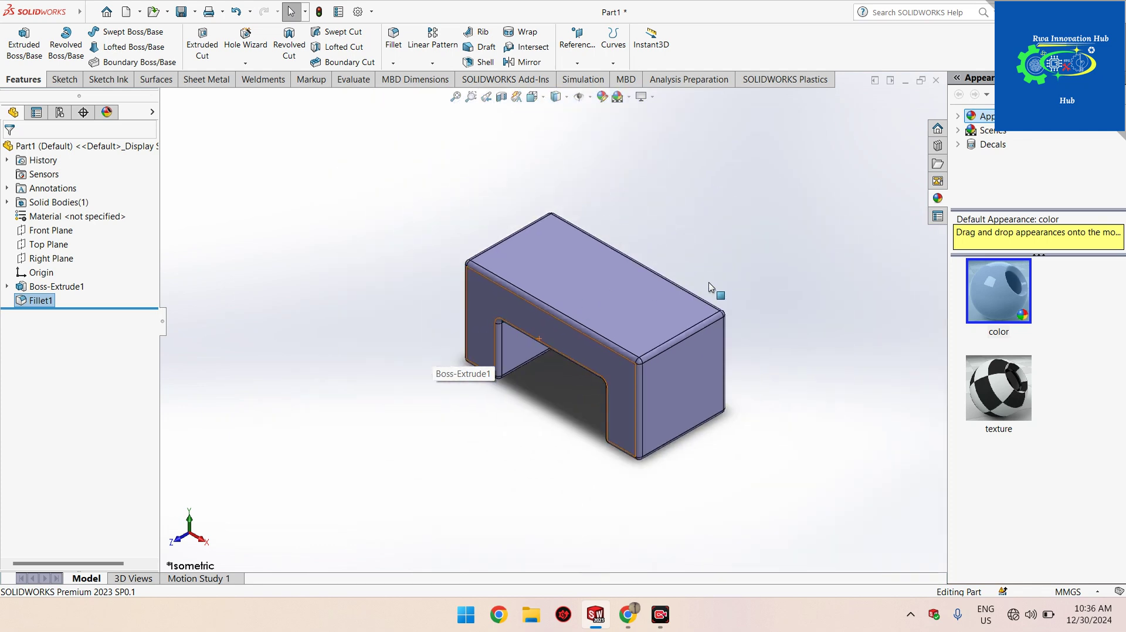
scroll(708, 283, down, 1)
Highlight the block's upper, end and front faces in turn, check the front face from a rotated angle, and clear the selection
click(723, 278)
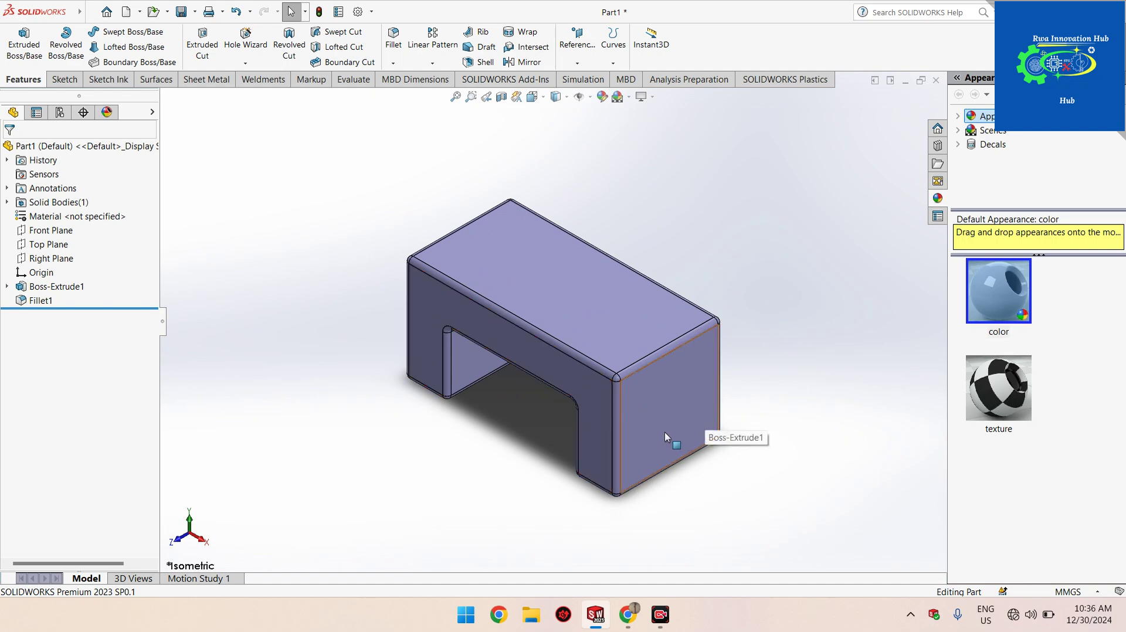
click(554, 277)
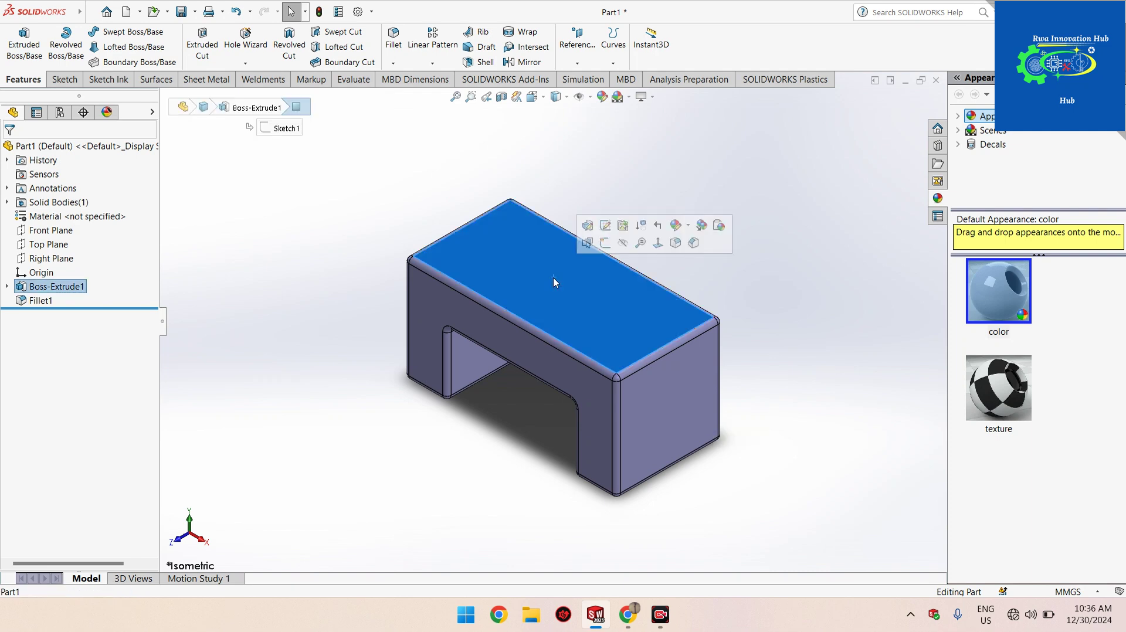
click(813, 373)
click(671, 403)
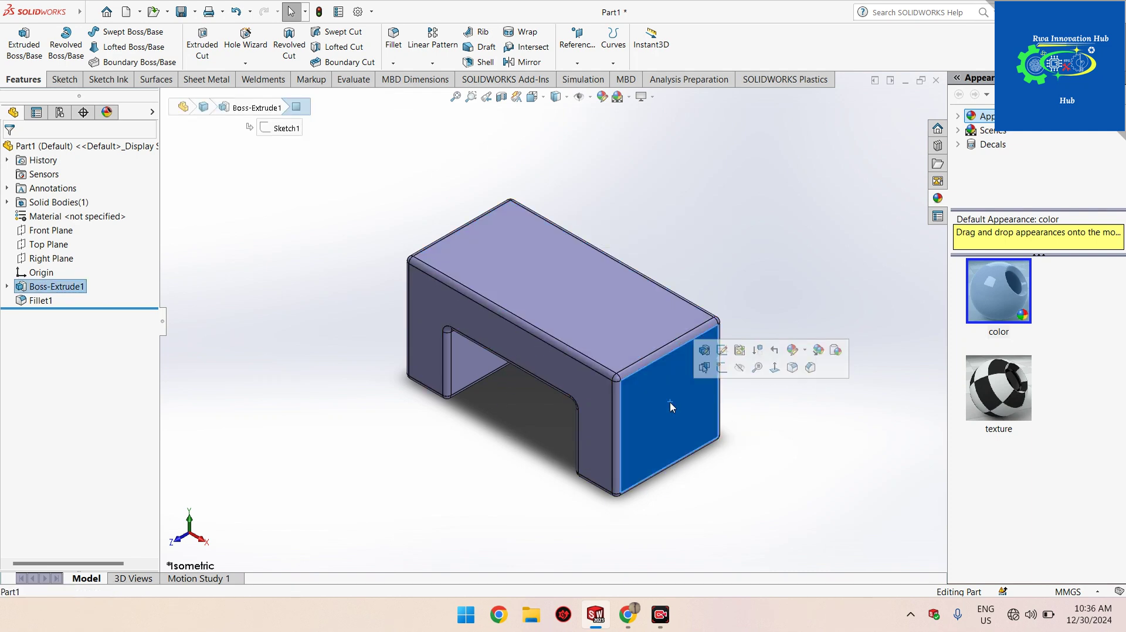
click(559, 379)
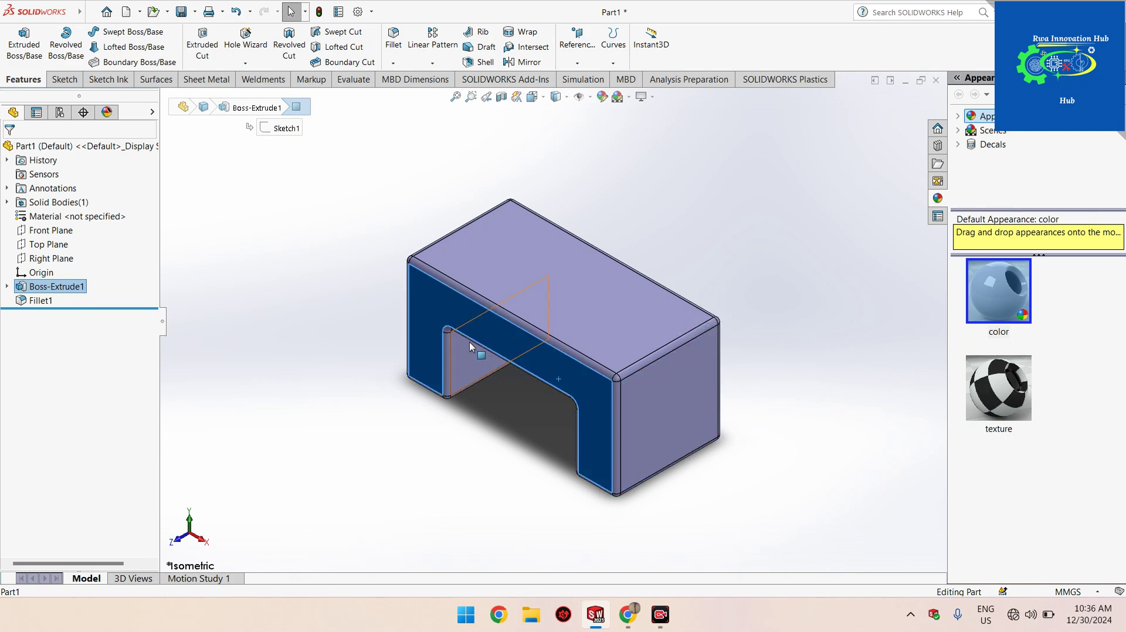
click(821, 379)
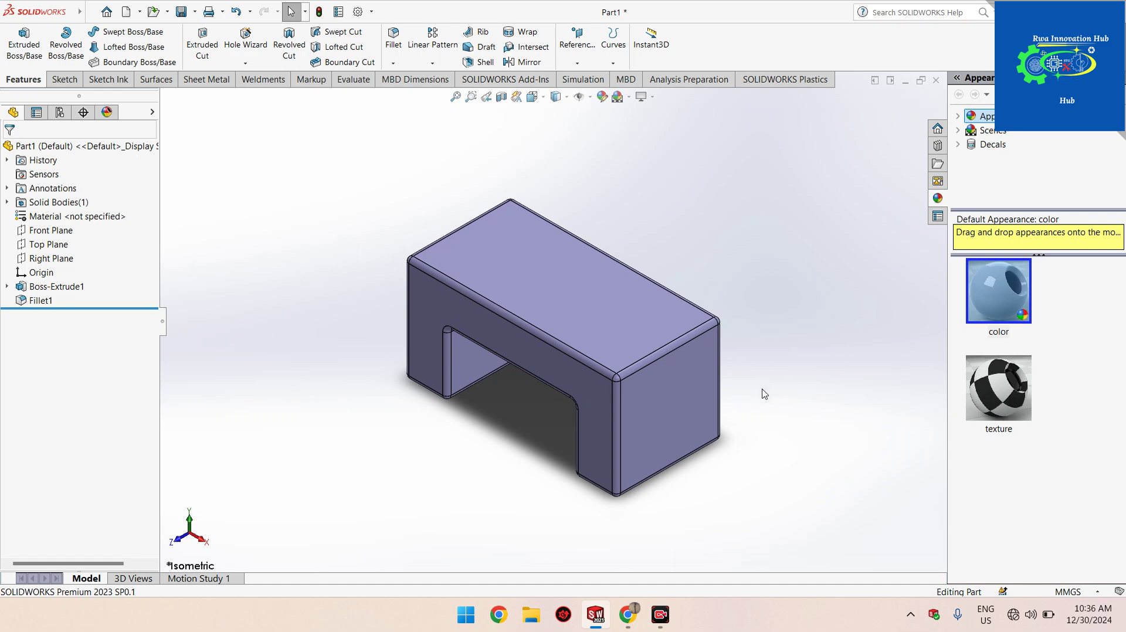
middle_drag(764, 393, 608, 515)
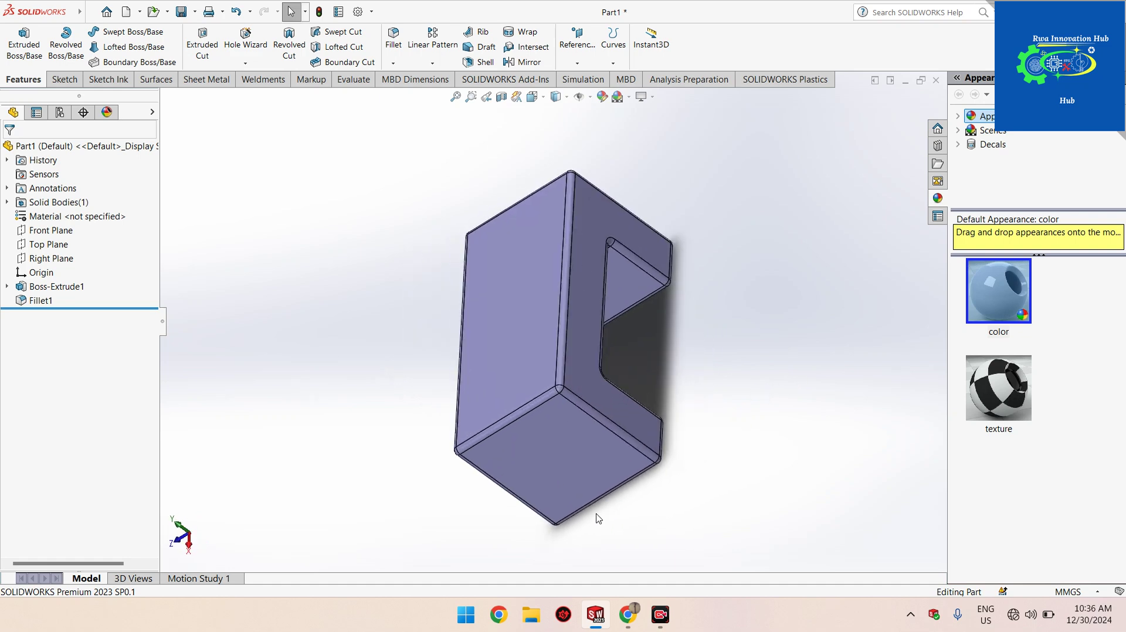
click(578, 367)
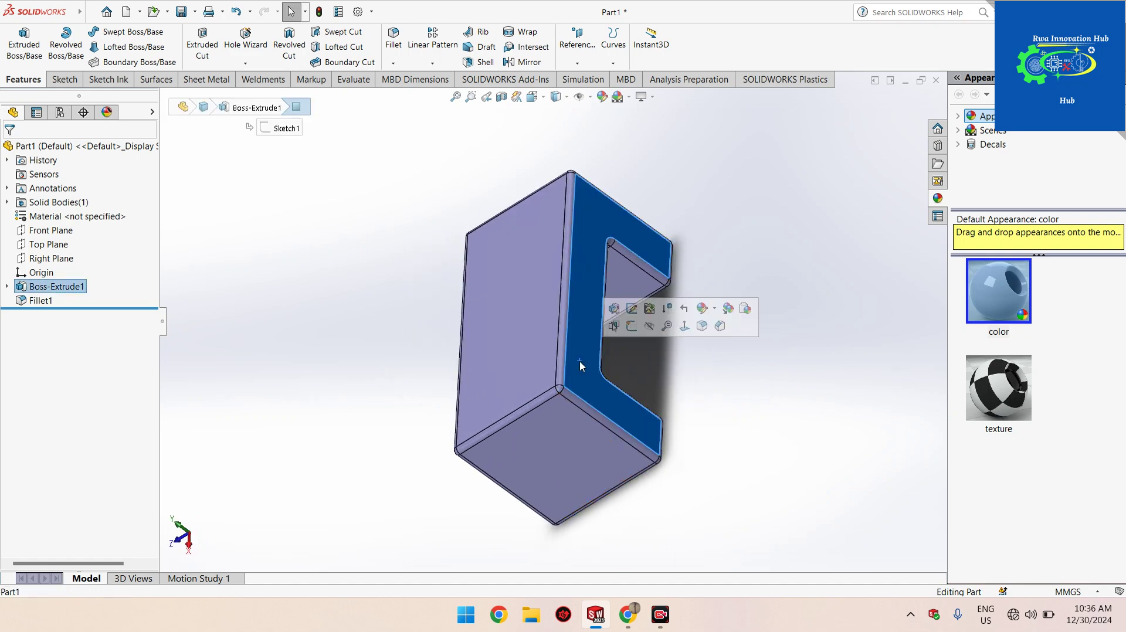
click(766, 414)
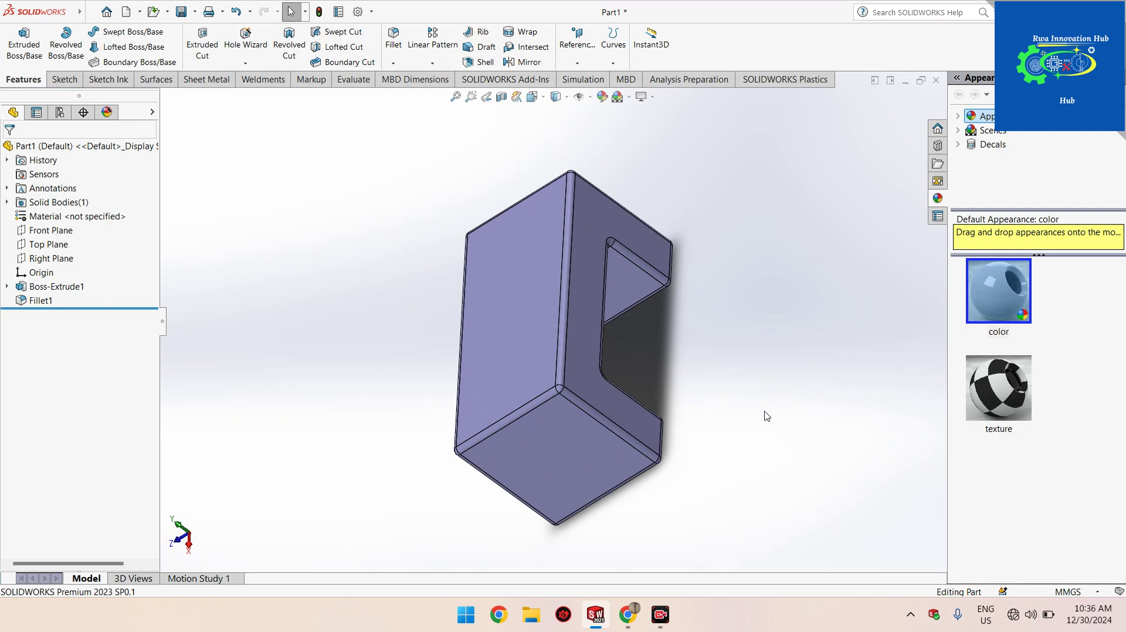
Return the part to the isometric view and inspect the fillets around the opening and front corner up close
key(ctrl)
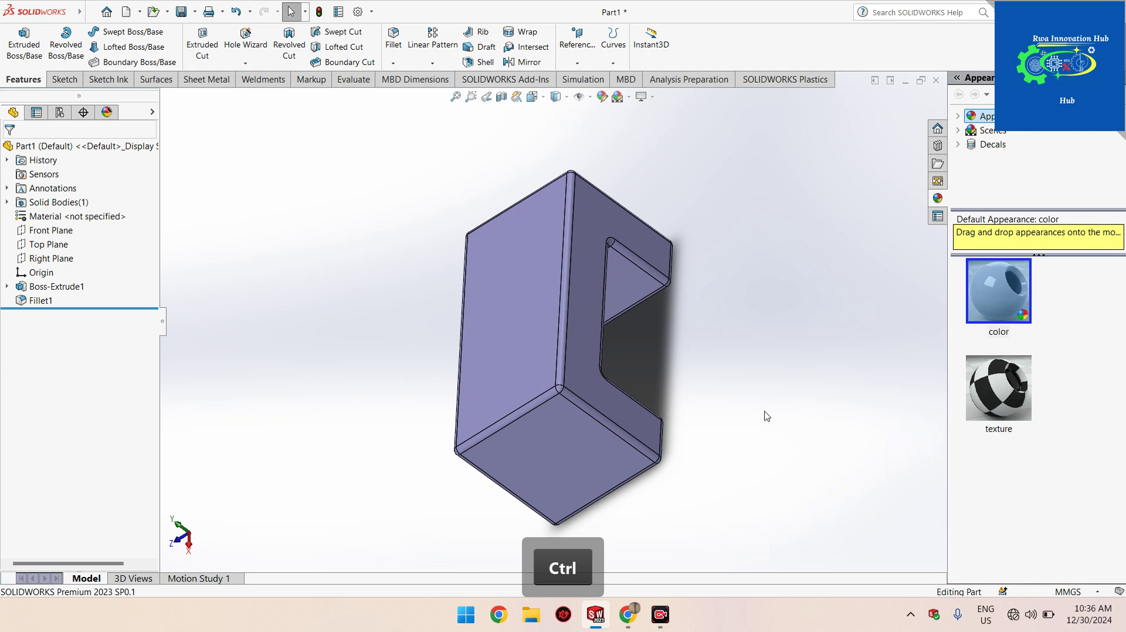
key(ctrl+7)
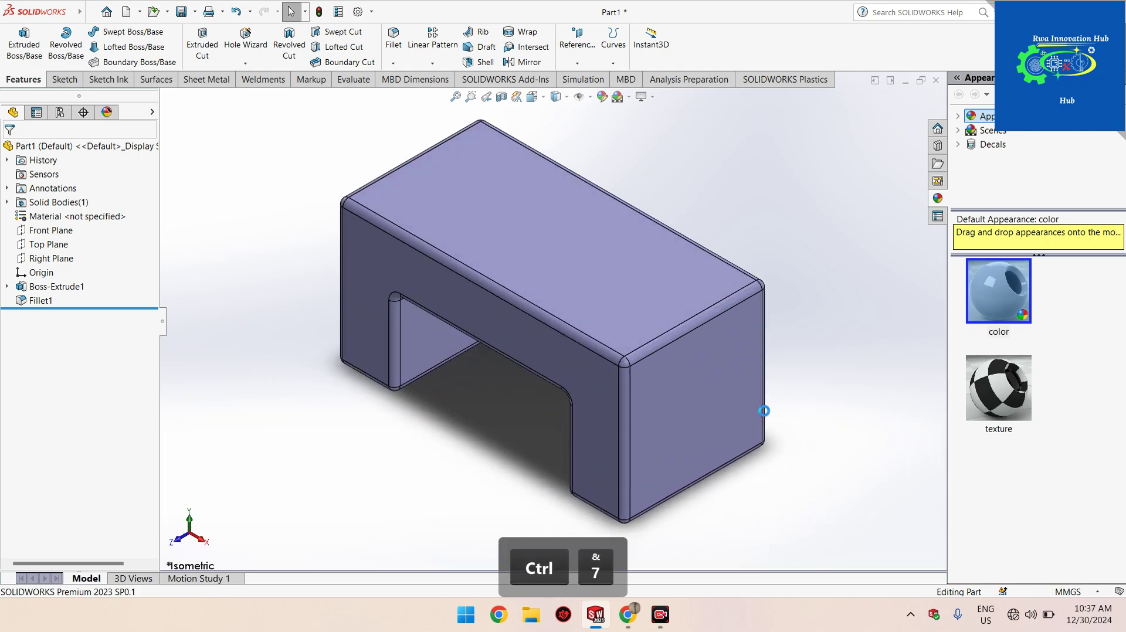
scroll(576, 415, up, 4)
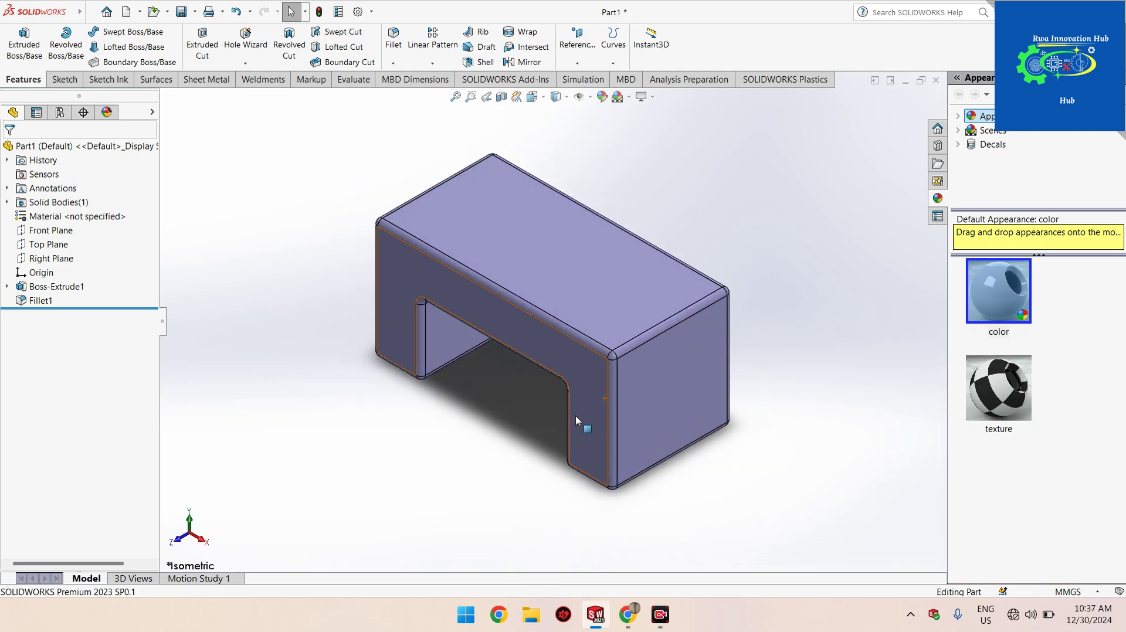
scroll(593, 264, down, 4)
scroll(435, 459, down, 4)
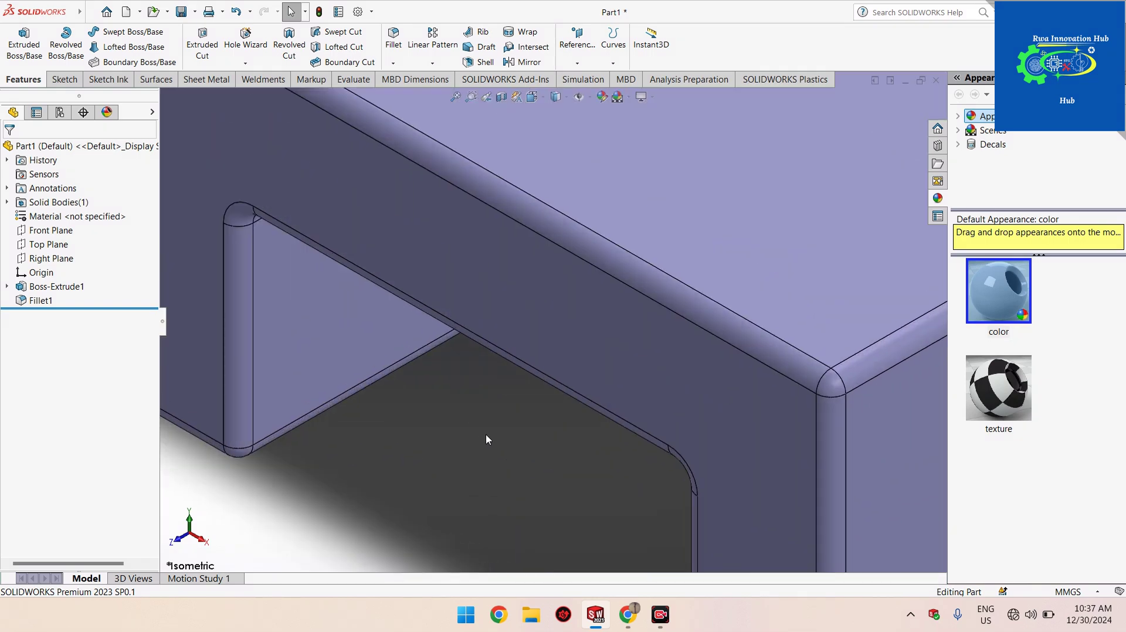
scroll(485, 434, up, 6)
scroll(669, 274, down, 2)
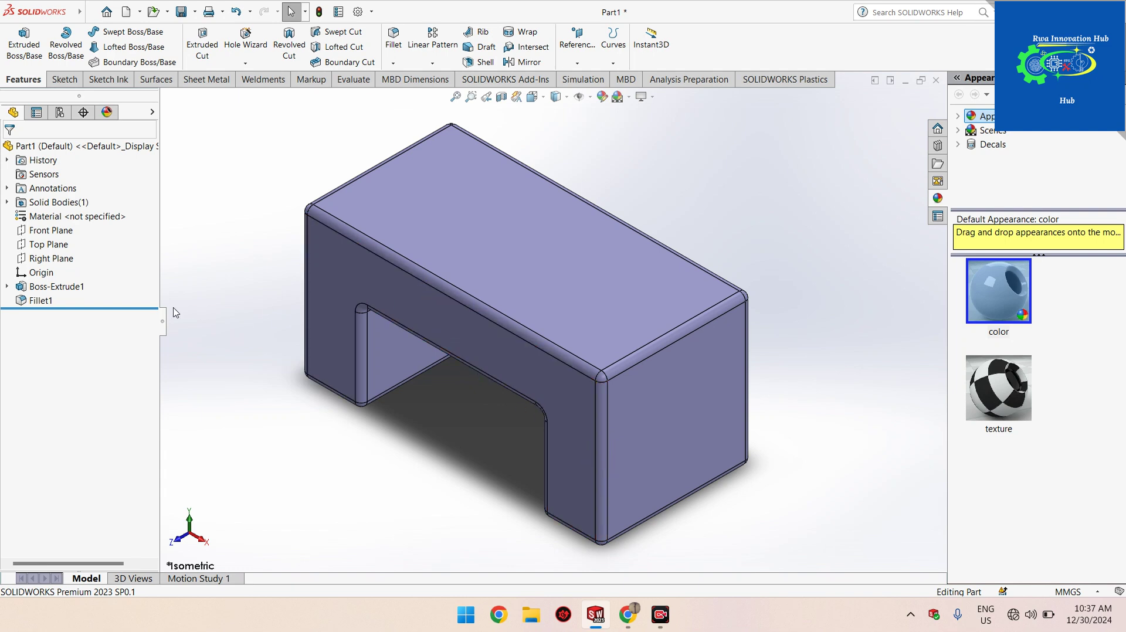
Open the Boss-Extrude1 sketch for editing, examine its dimensioned profile at several magnifications, and exit the sketch
click(52, 287)
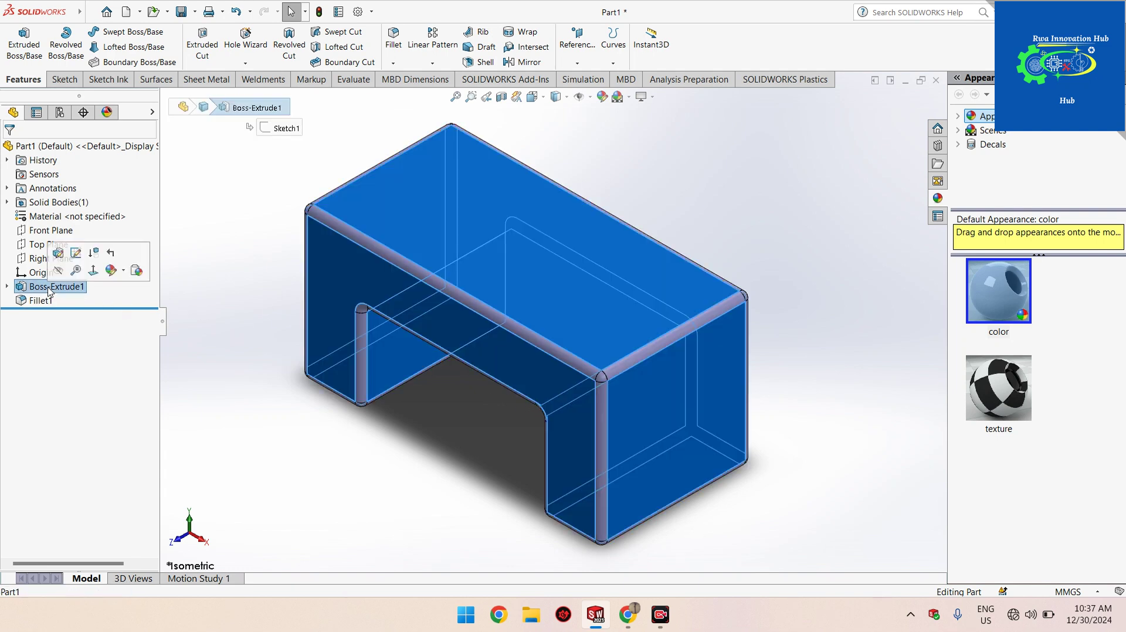
click(75, 253)
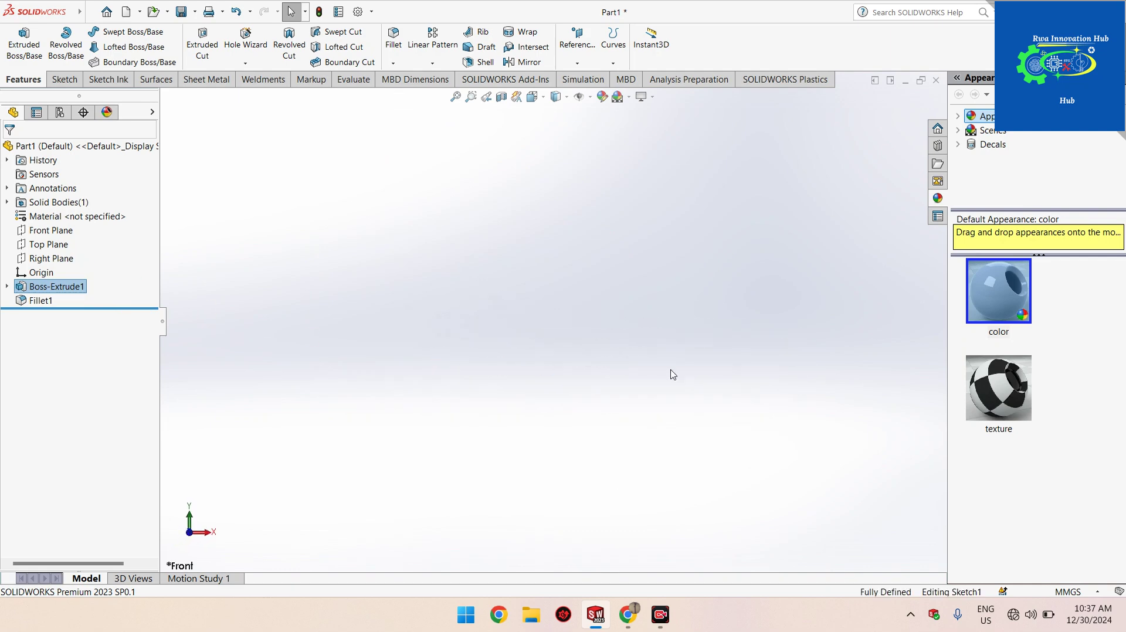
scroll(726, 351, down, 4)
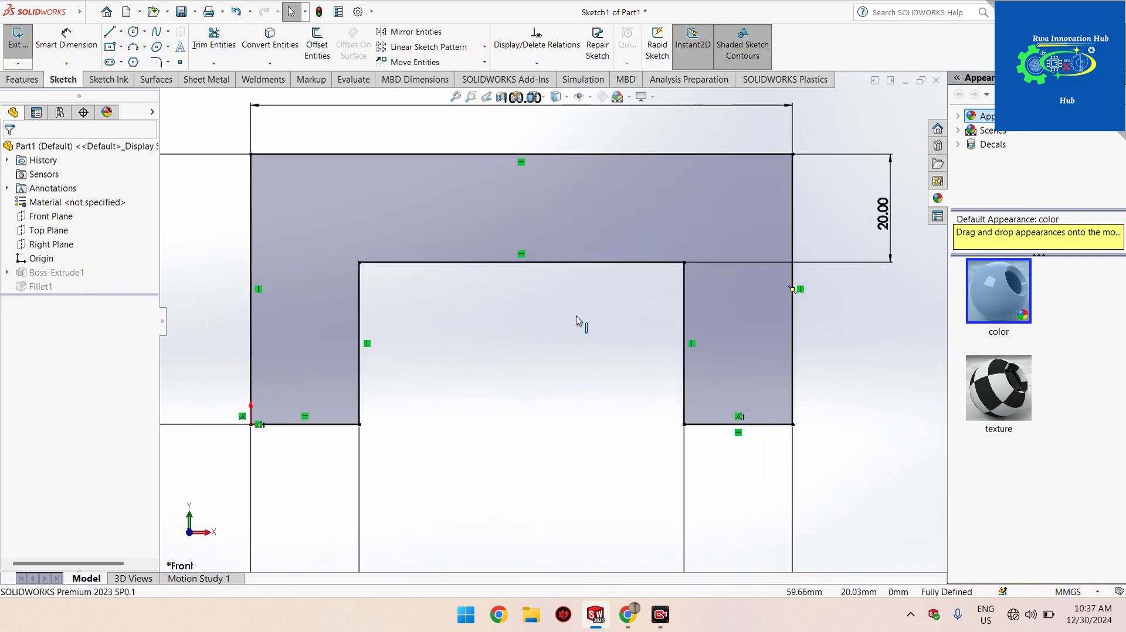
scroll(578, 320, up, 2)
scroll(624, 184, down, 1)
scroll(623, 186, up, 1)
scroll(619, 287, down, 1)
scroll(610, 296, up, 1)
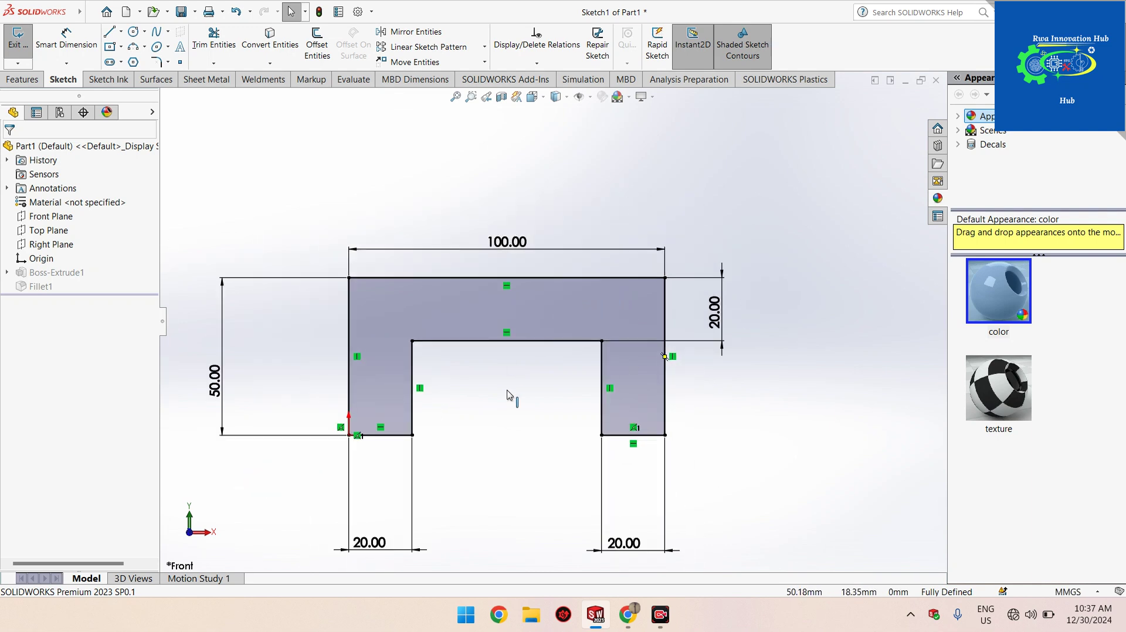
scroll(501, 405, down, 1)
scroll(427, 421, down, 2)
scroll(451, 409, up, 4)
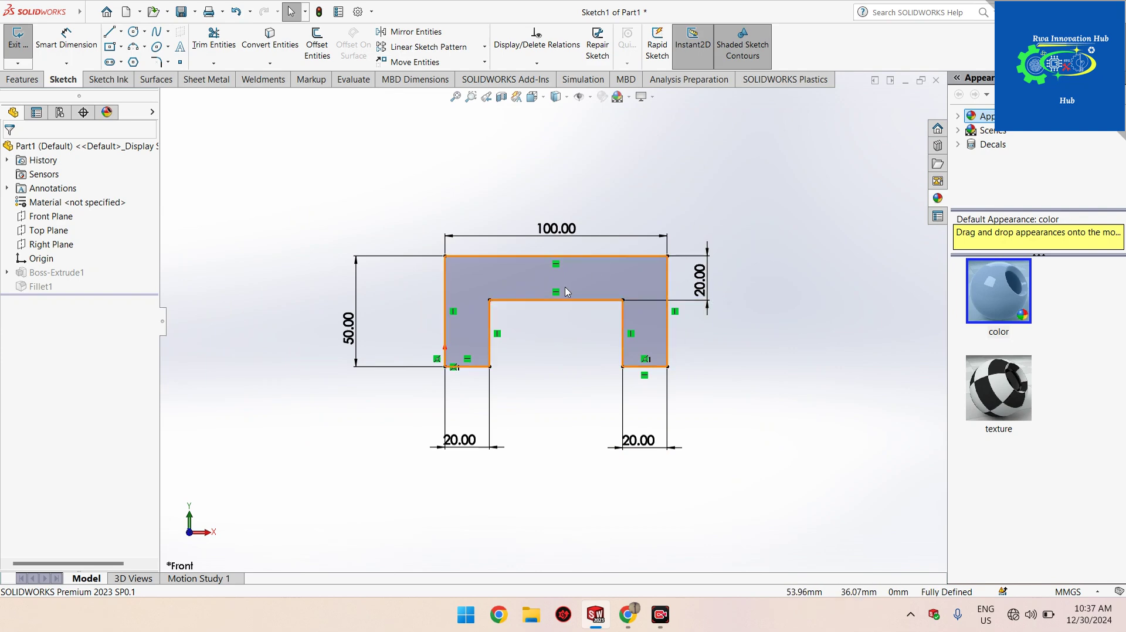
click(18, 40)
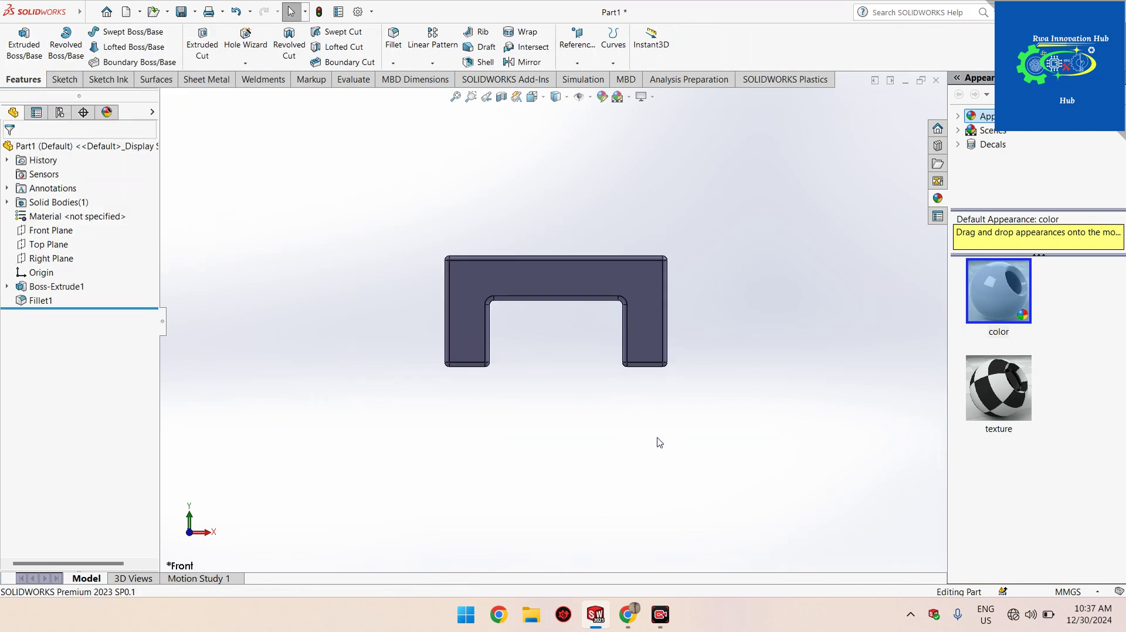
Show the part in isometric view, rotate it to expose the underside, and highlight the bottom faces of the two legs in turn
key(ctrl+7)
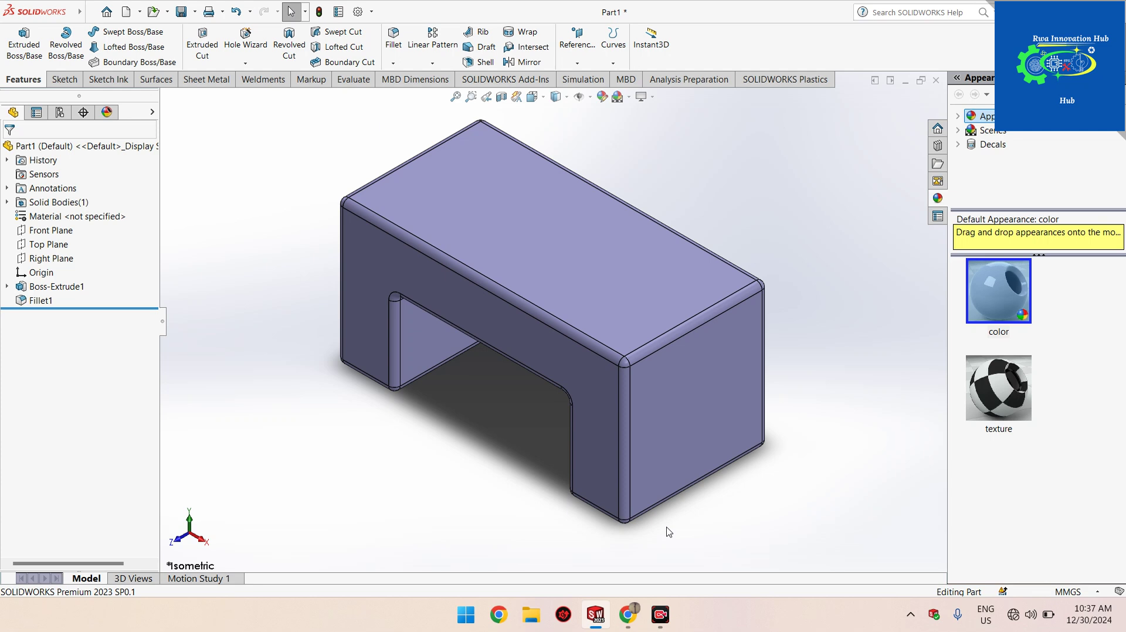
middle_drag(668, 532, 655, 364)
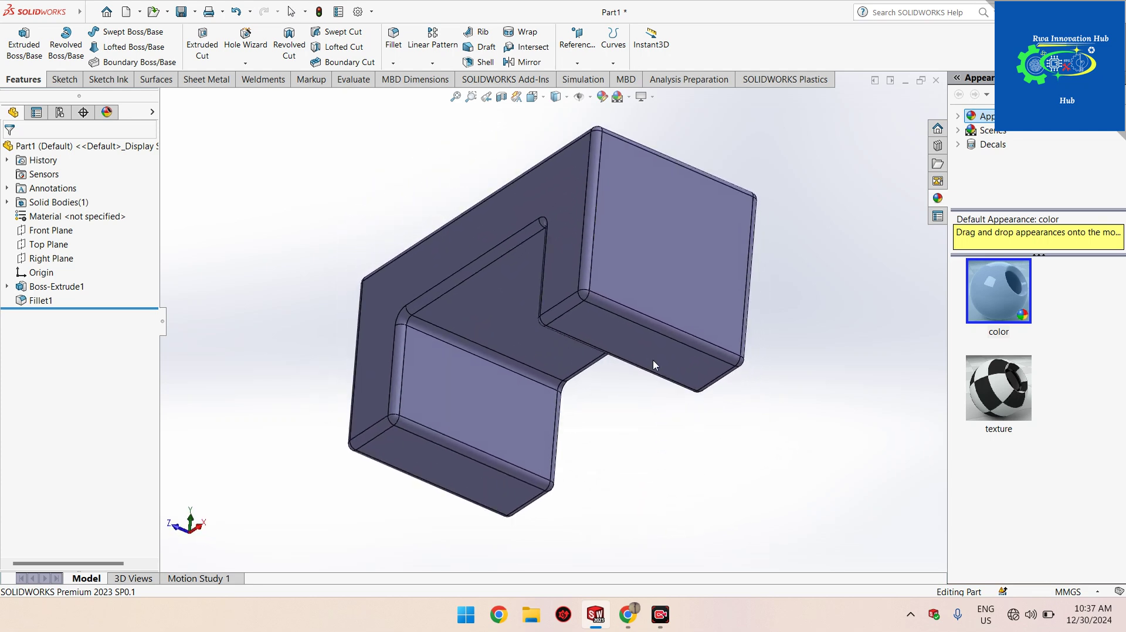
click(602, 323)
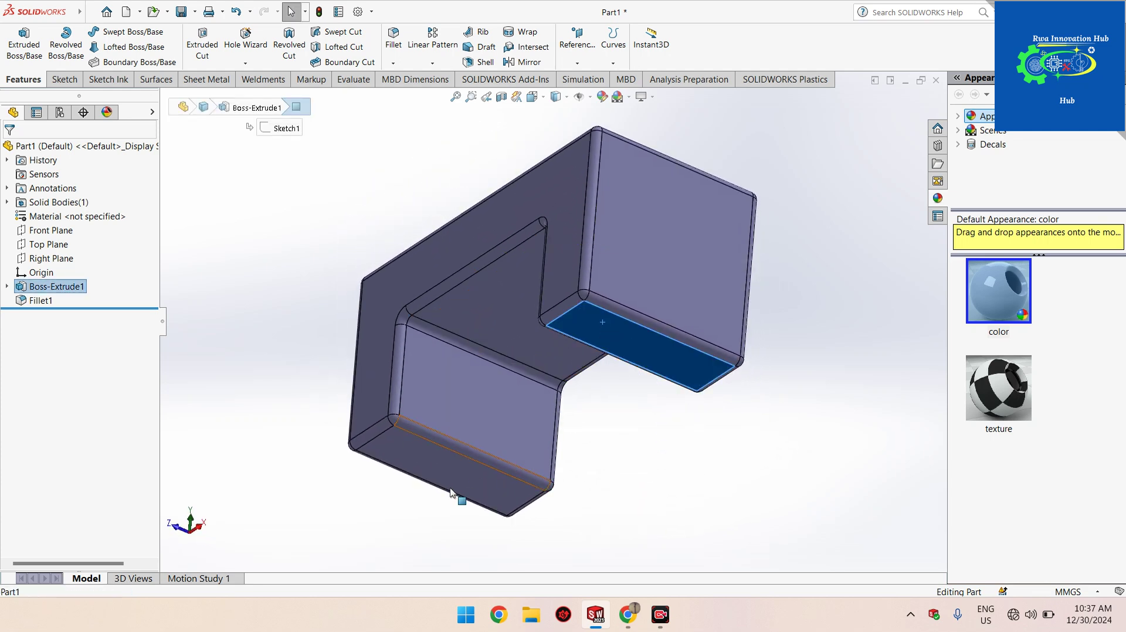
click(422, 472)
click(623, 361)
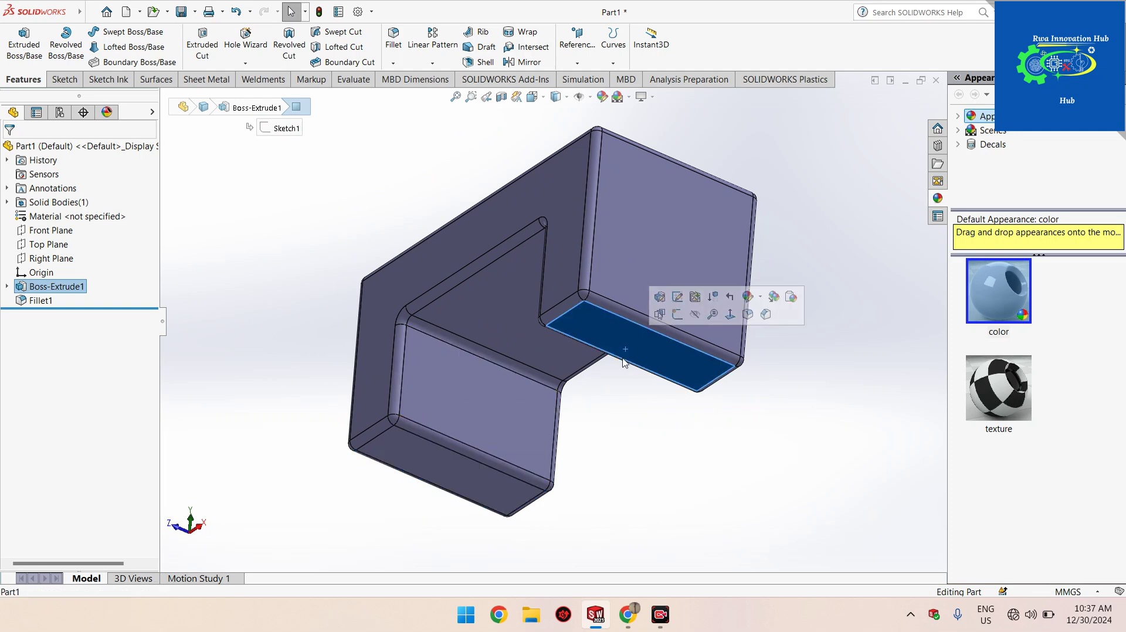
click(419, 463)
click(623, 356)
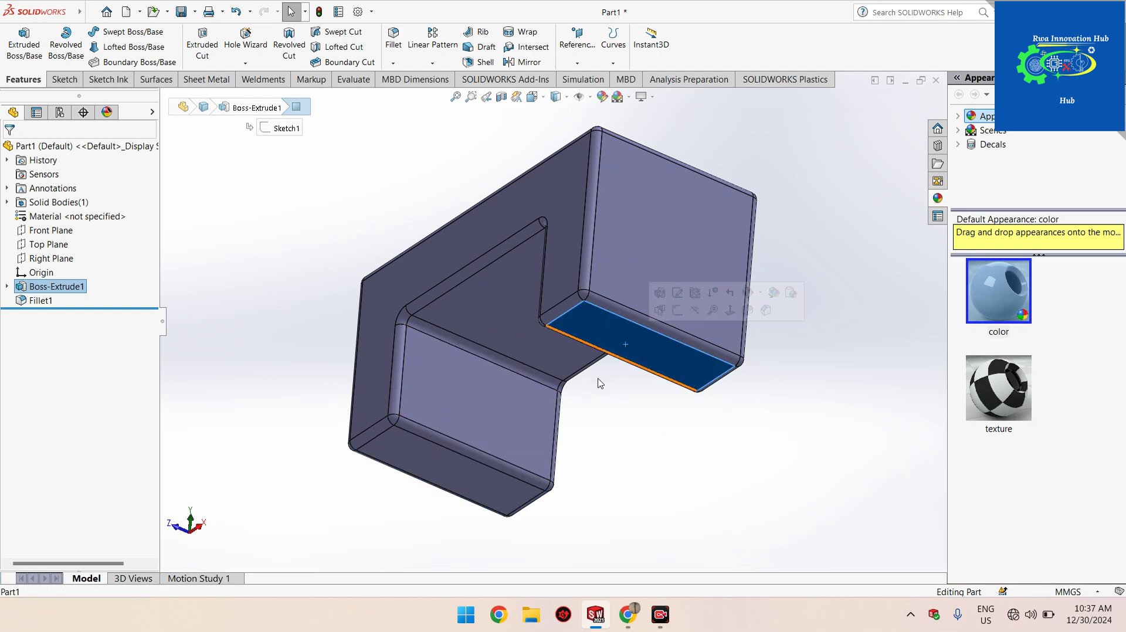
click(449, 469)
View the bottom face of the leg farther from the origin face-on and start a circle in a new sketch on it
click(617, 344)
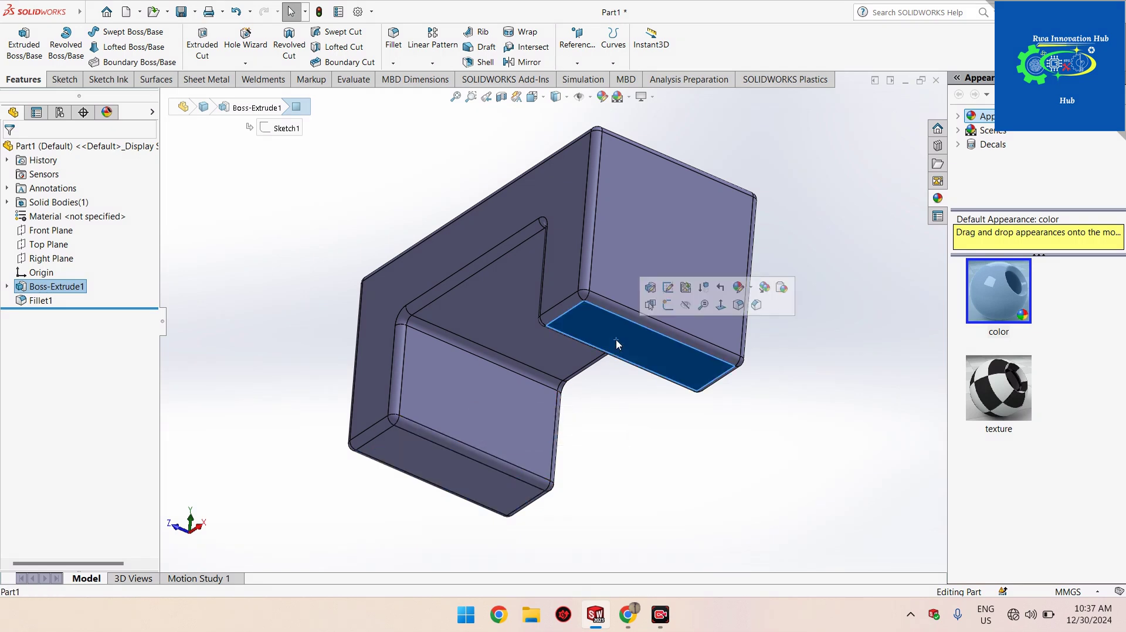
key(ctrl)
key(ctrl+8)
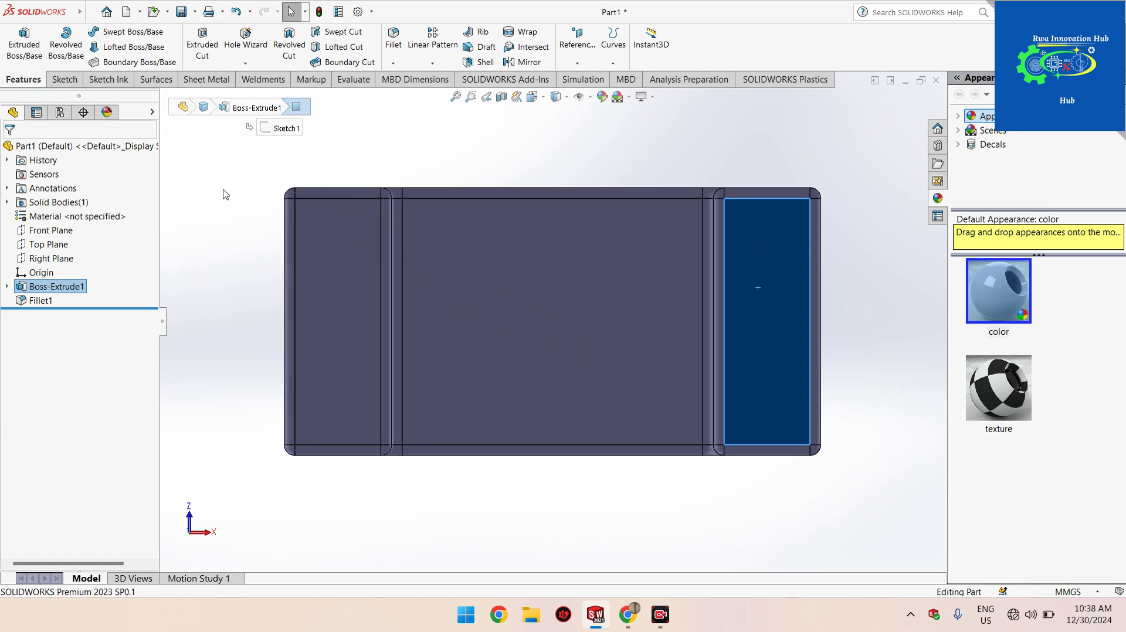
click(66, 79)
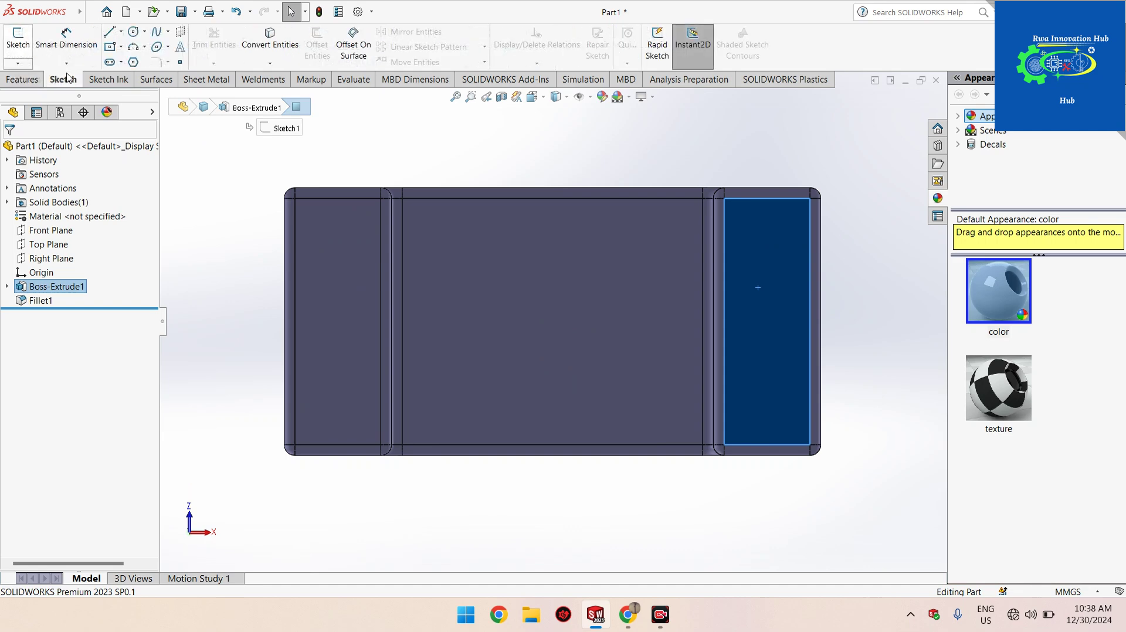
click(134, 32)
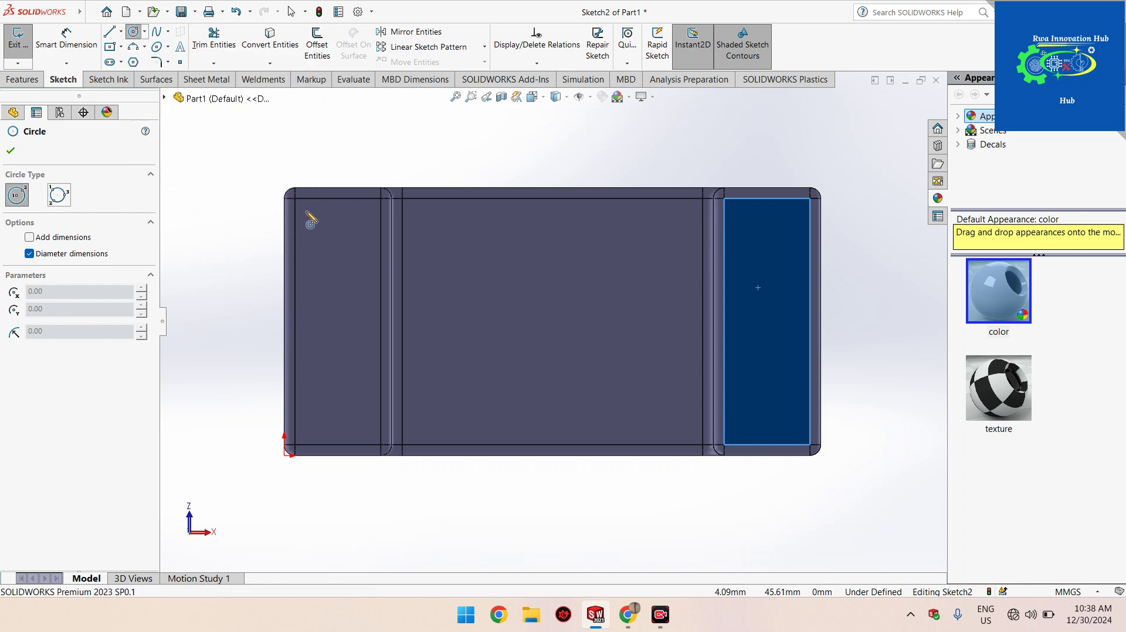
Draw circles about 3.9 mm and 3.6 mm in diameter near the left leg's upper corners and about 2.5 mm near its lower-left corner
click(305, 210)
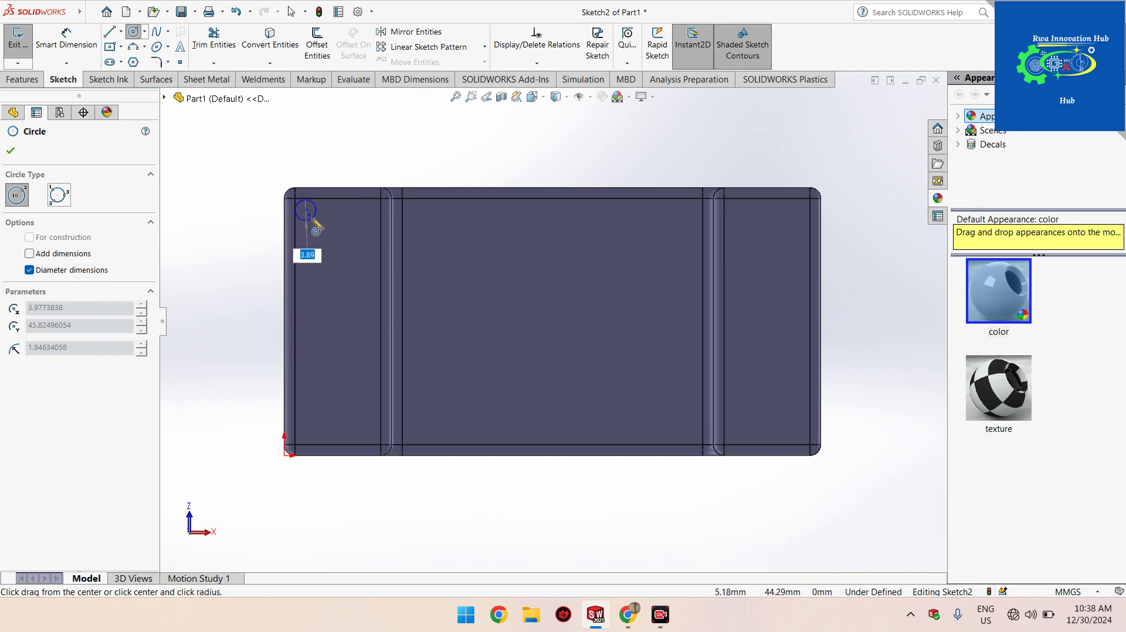
click(316, 225)
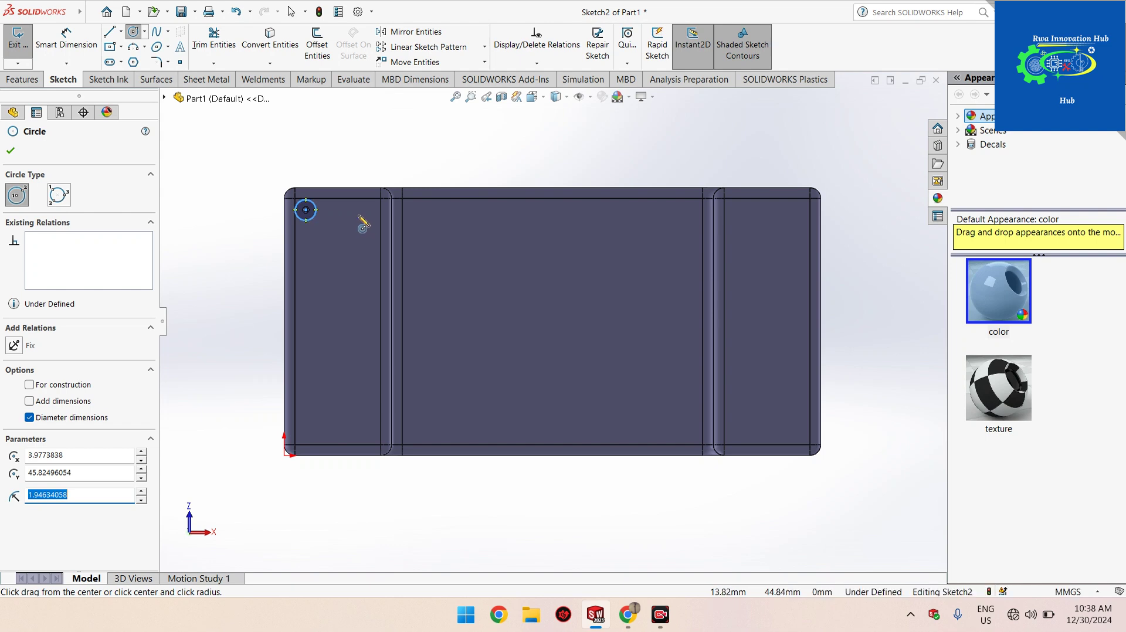
click(362, 210)
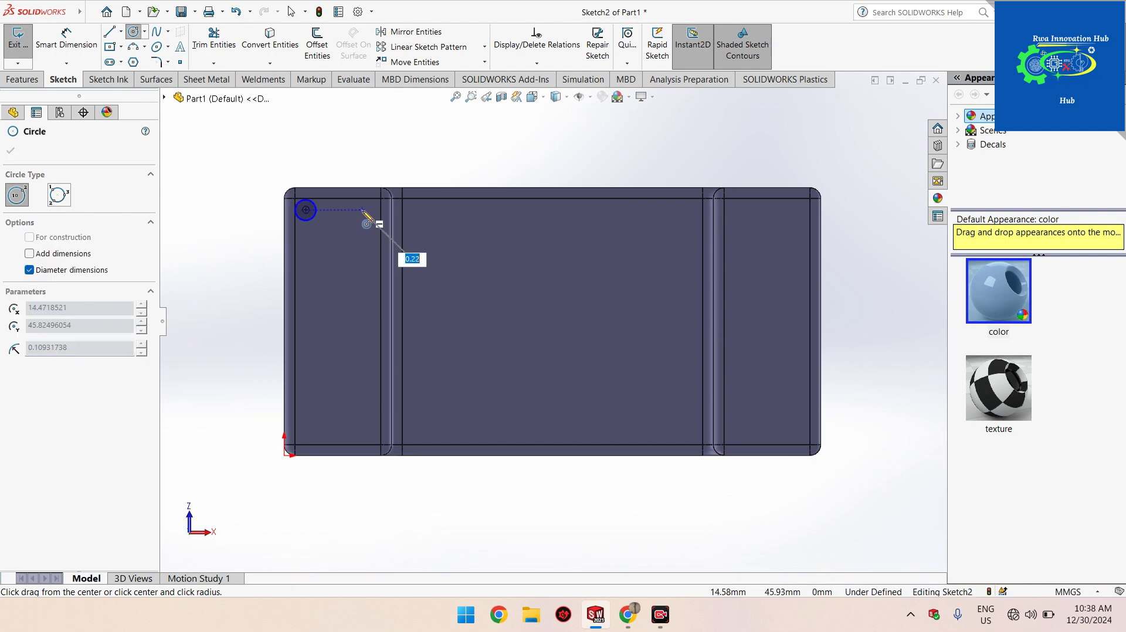
click(370, 225)
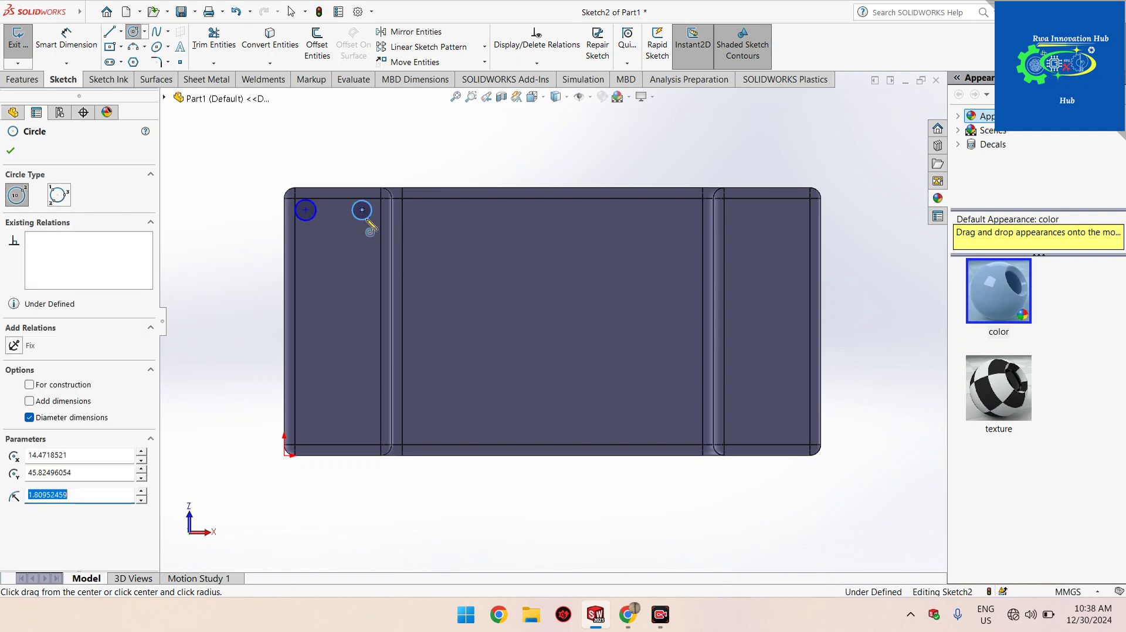
click(306, 432)
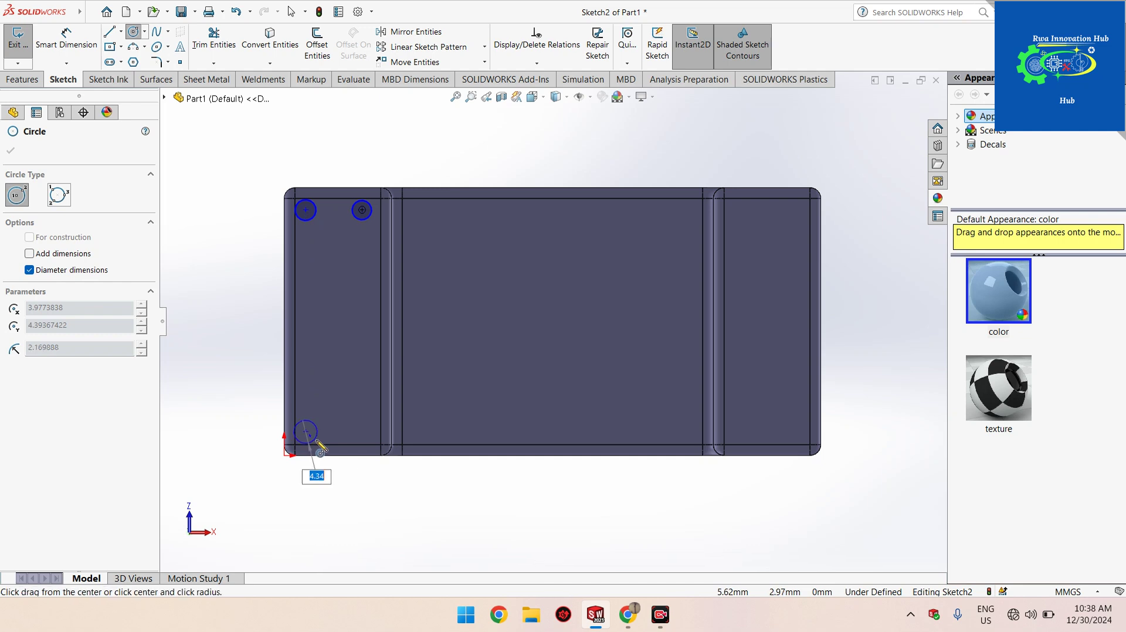
click(313, 439)
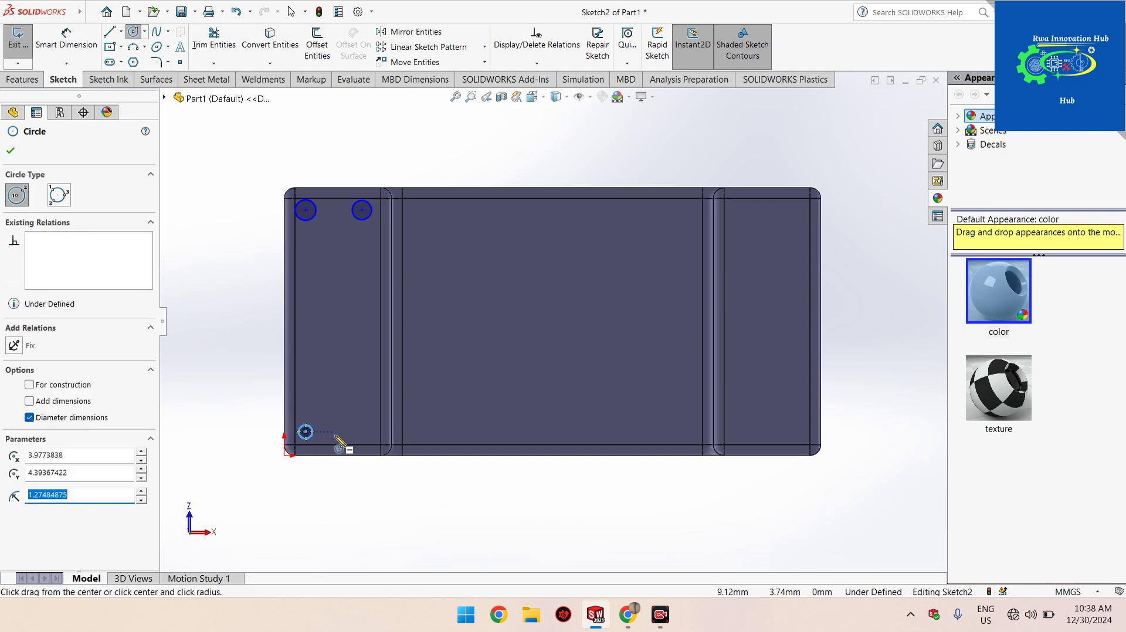
click(362, 434)
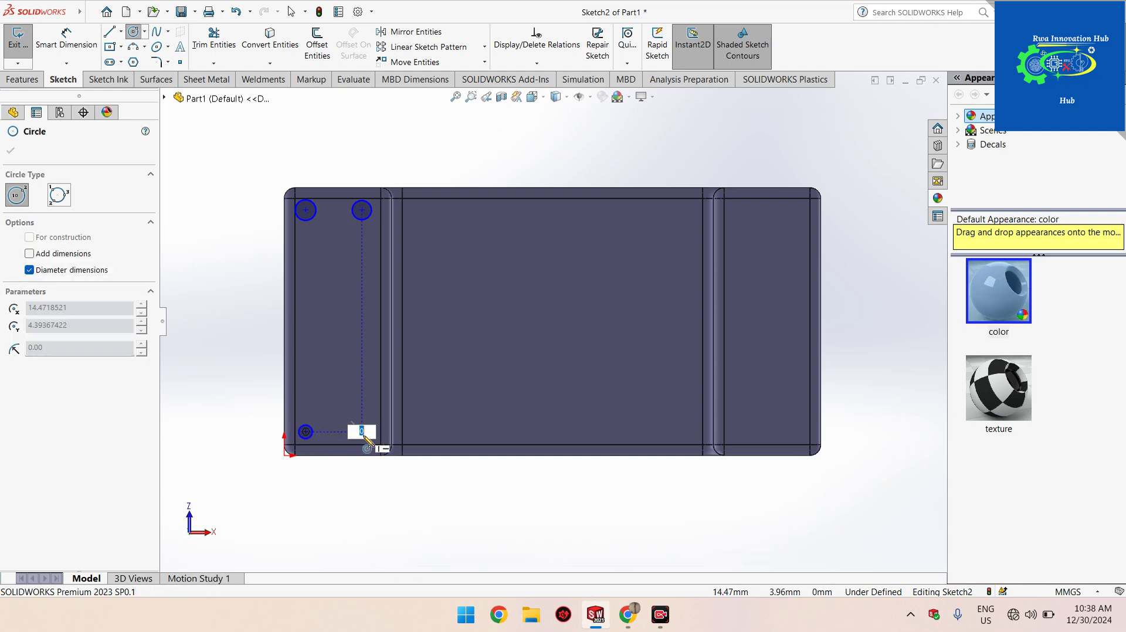
click(369, 407)
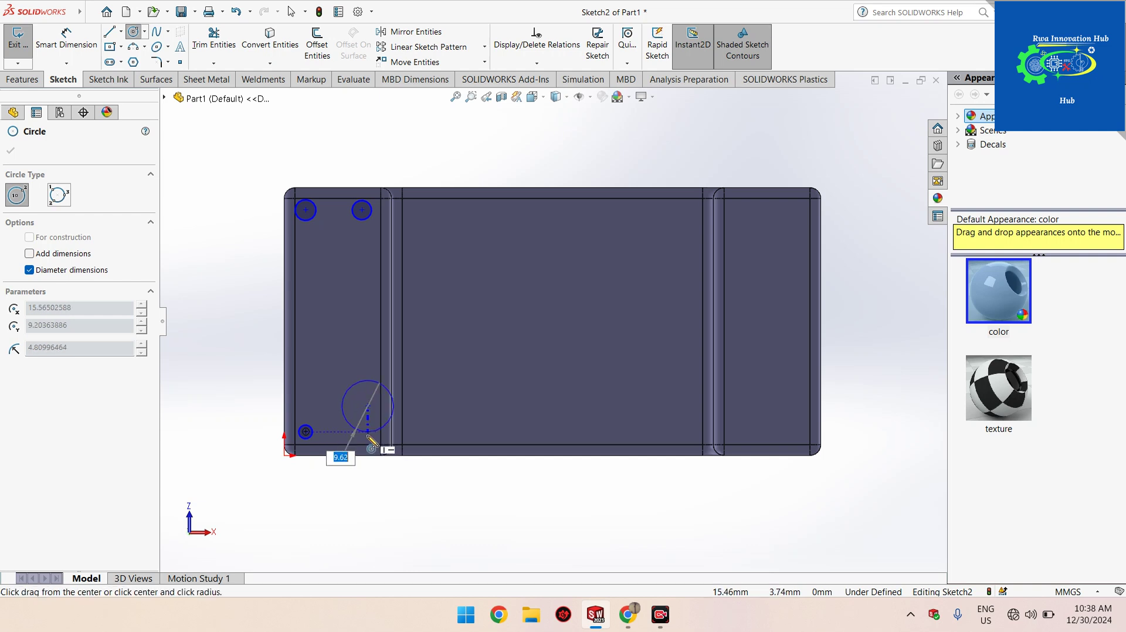
key(Escape)
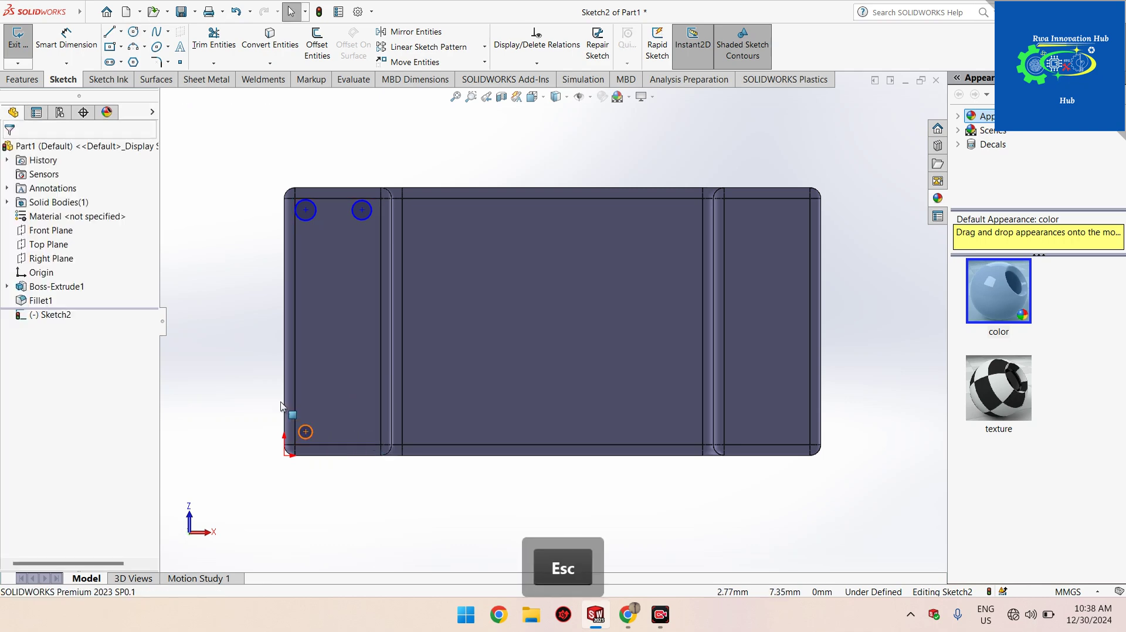
Draw a circle near the left leg's lower-right corner, with its center aligned with the circles above and beside it
click(134, 33)
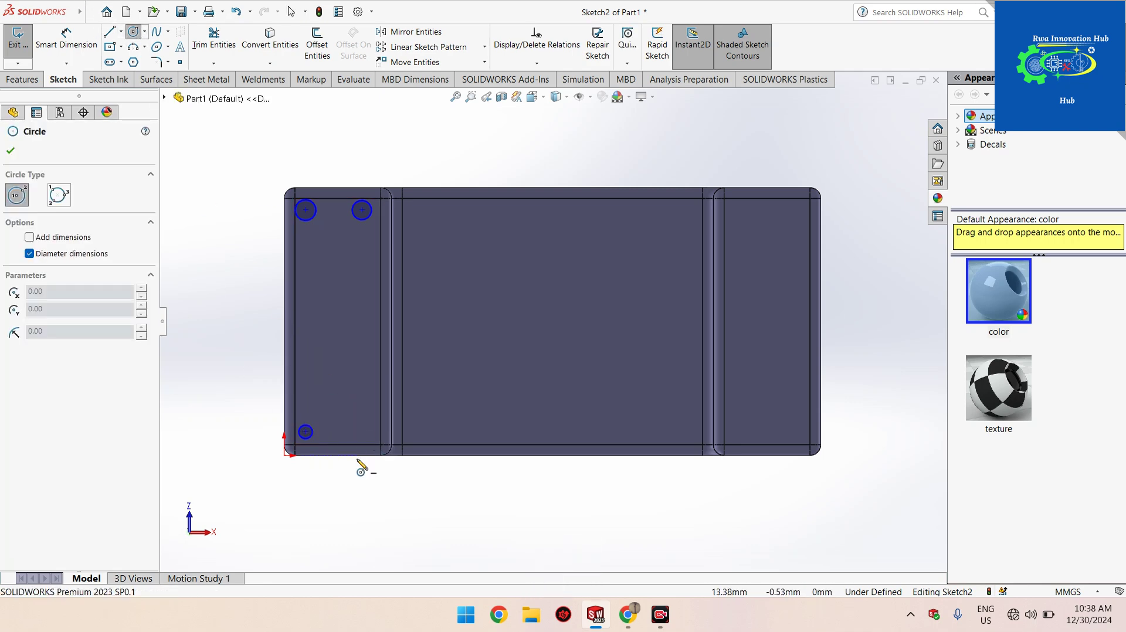
click(362, 432)
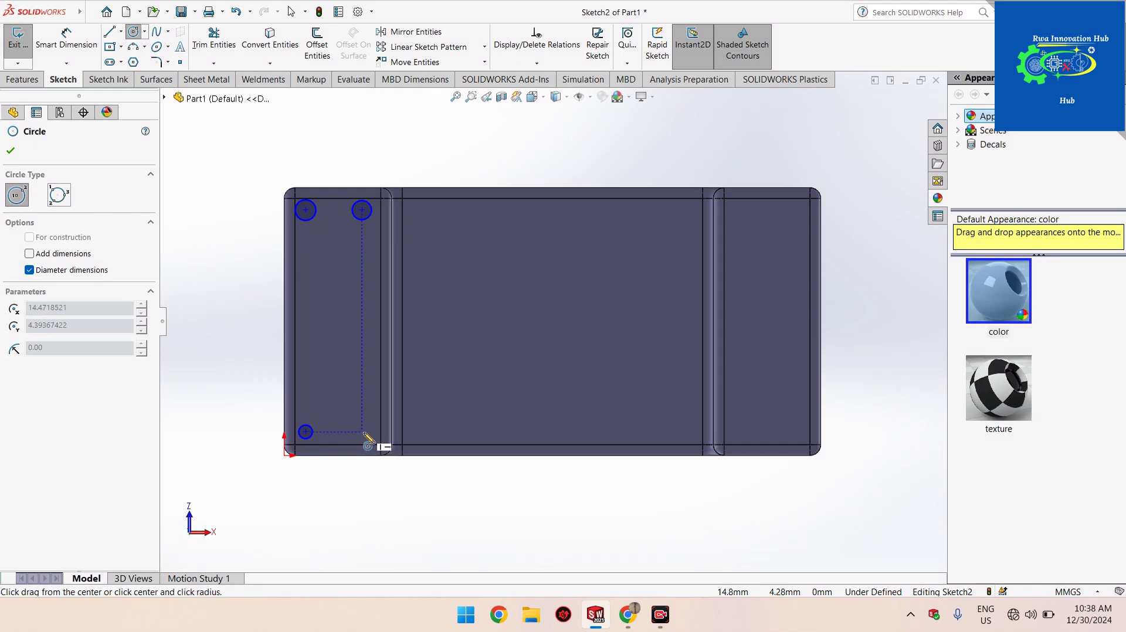
click(368, 441)
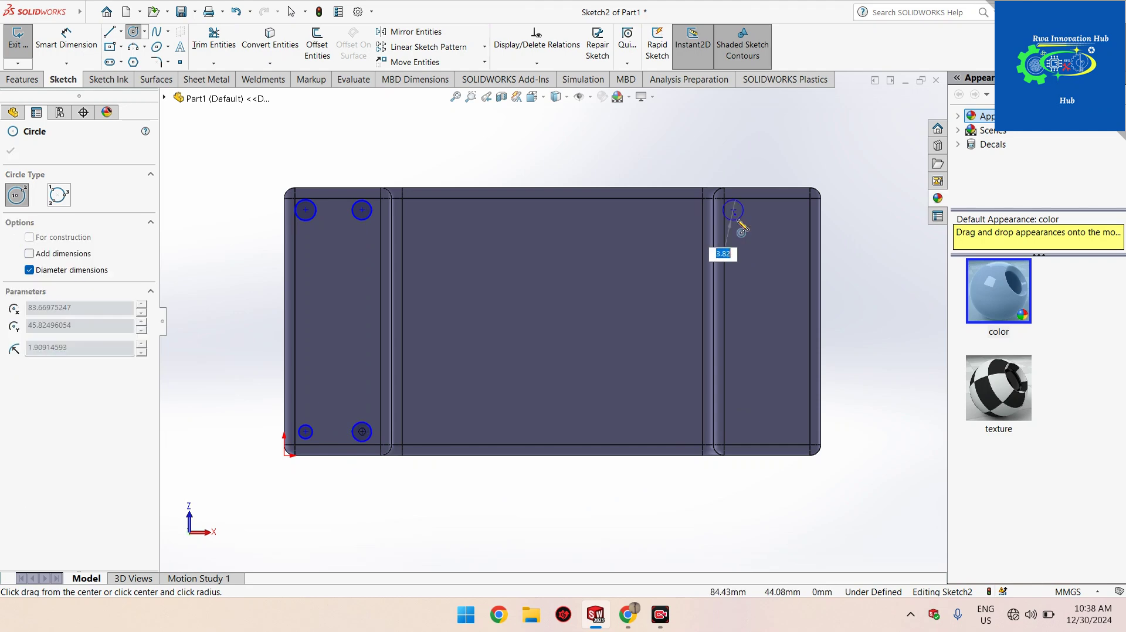
Draw four circles at the right leg's corners: about 3.4 and 2.2 mm in diameter above, about 2.6 and 3.3 mm below, left to right
click(733, 210)
click(739, 218)
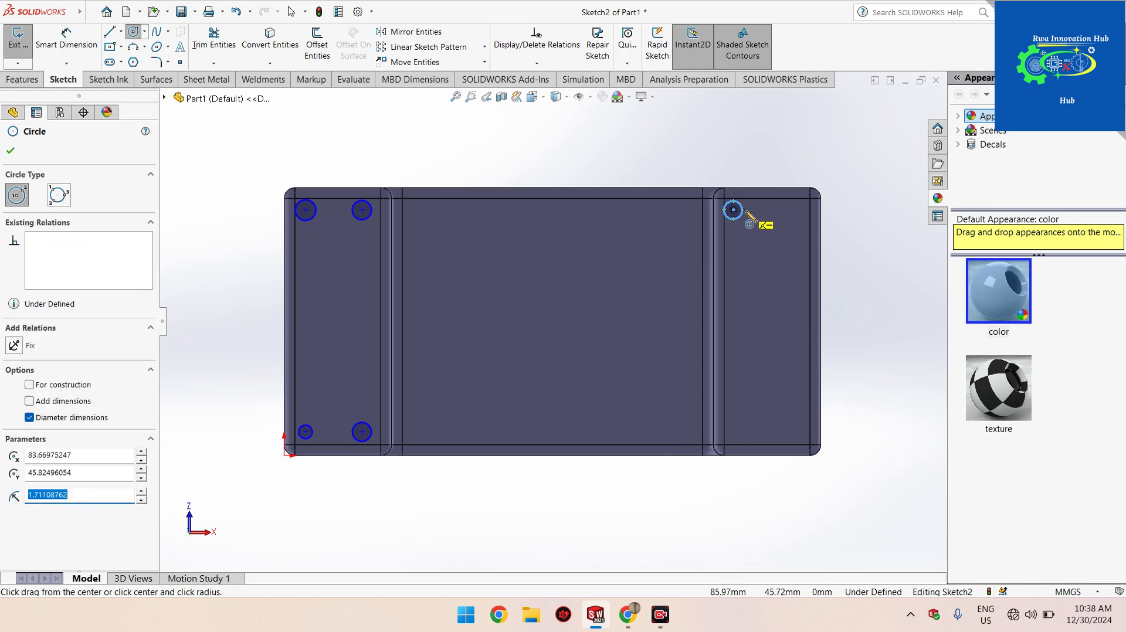
click(796, 210)
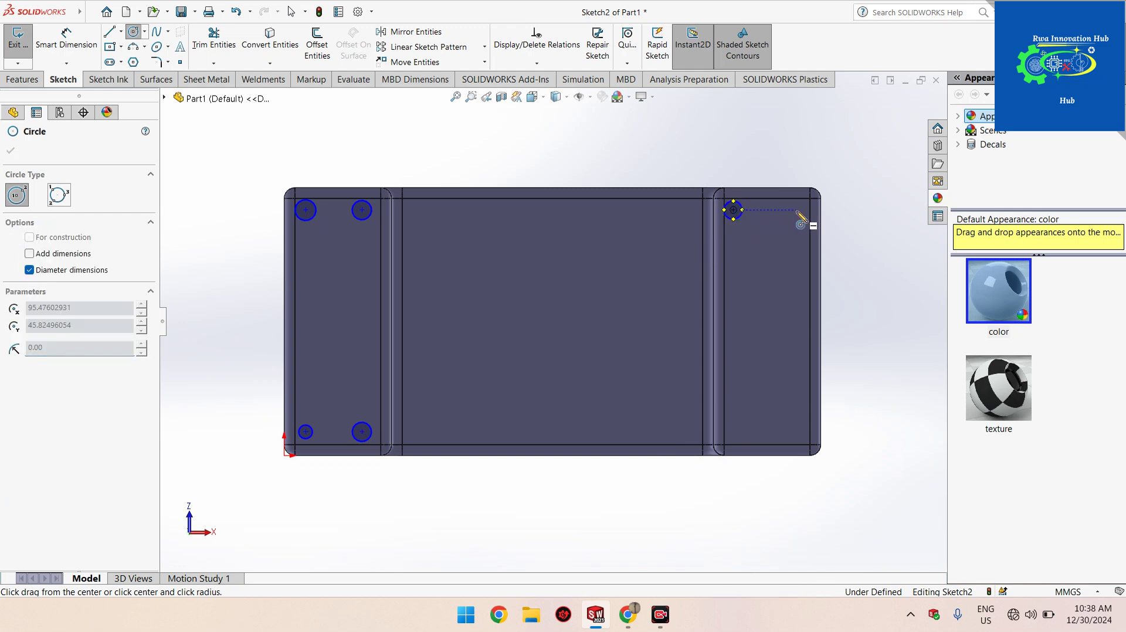
click(800, 221)
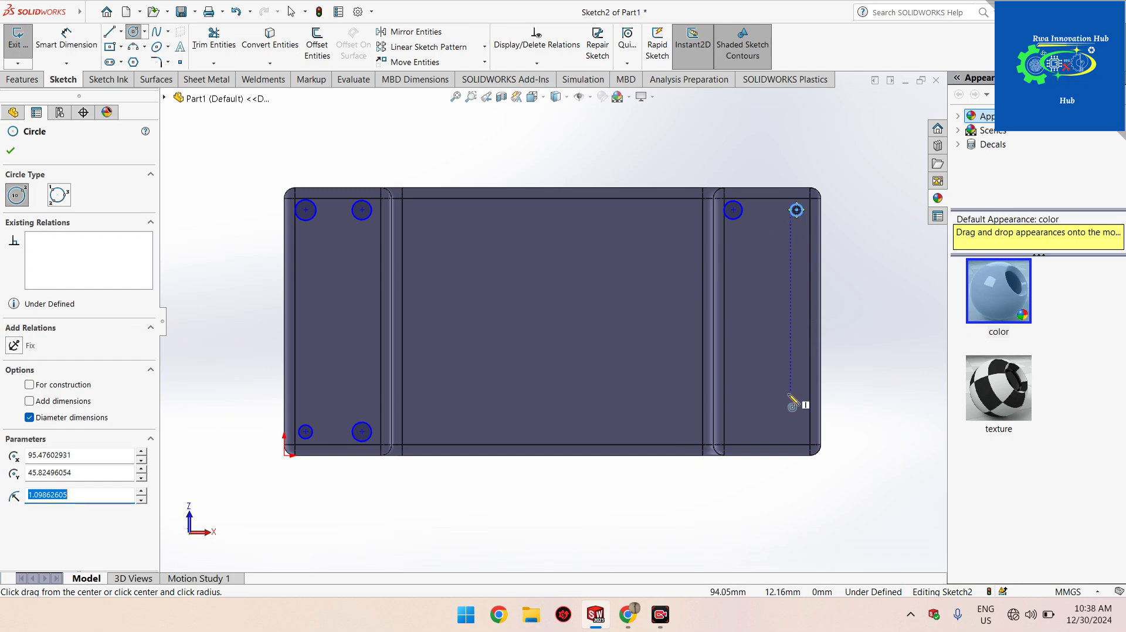
click(796, 434)
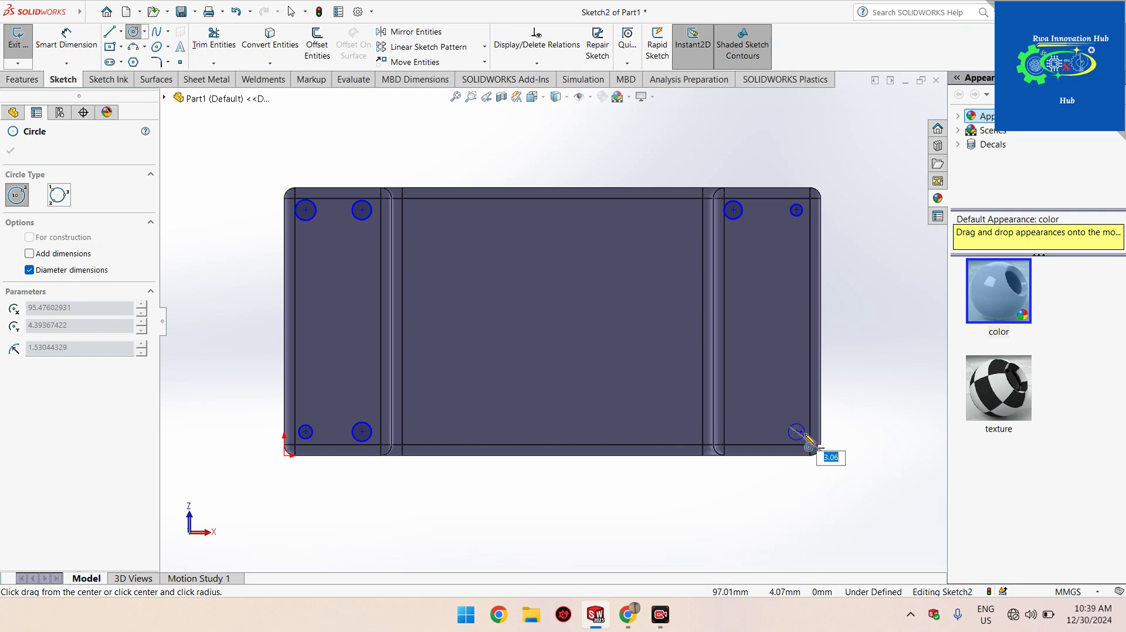
click(803, 437)
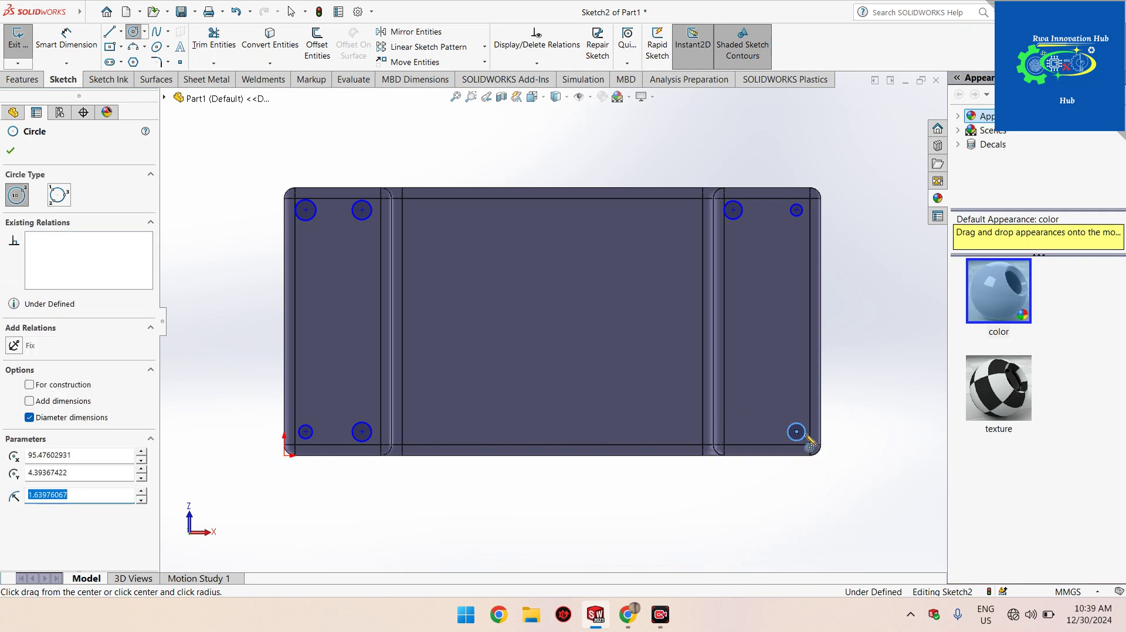
click(733, 433)
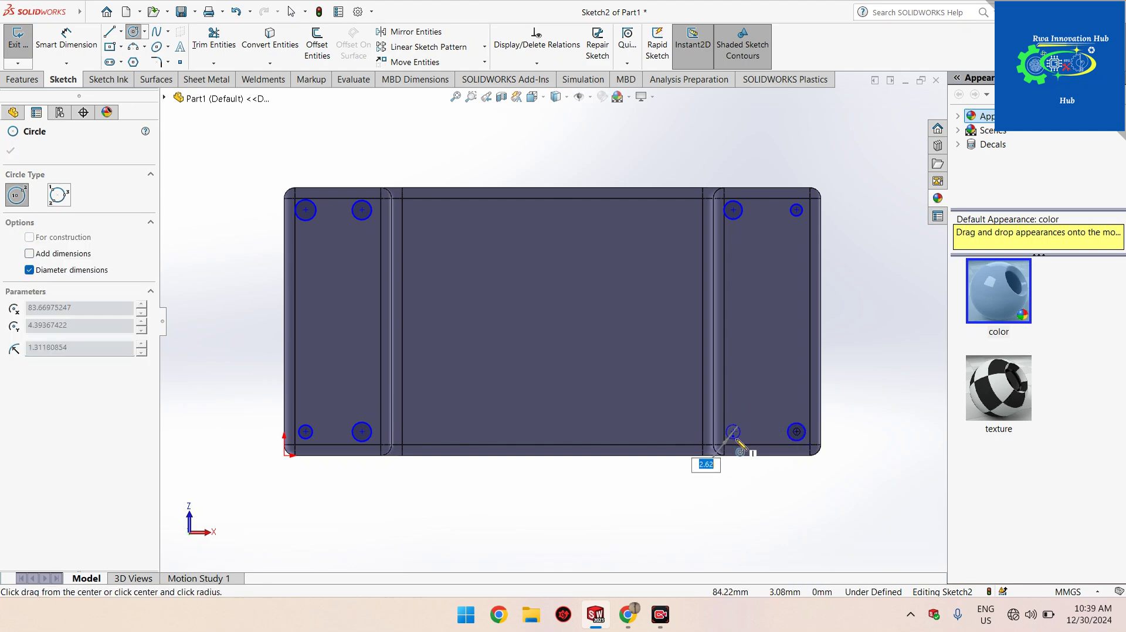
click(738, 441)
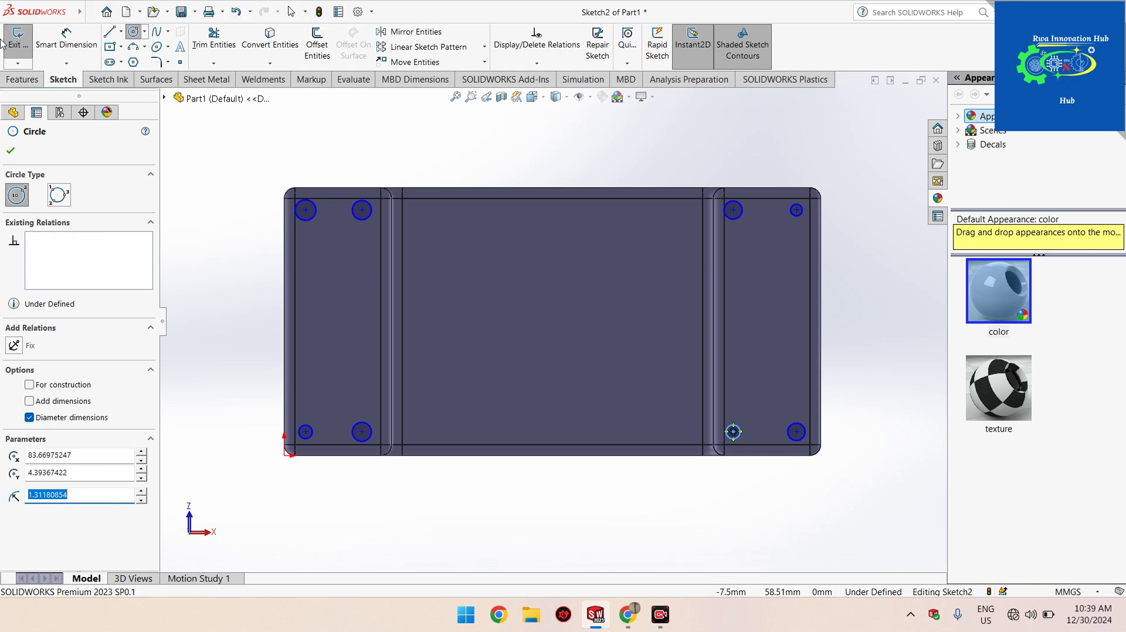
Dimension the diameter of the left leg's upper-left circle as 2 mm
click(66, 40)
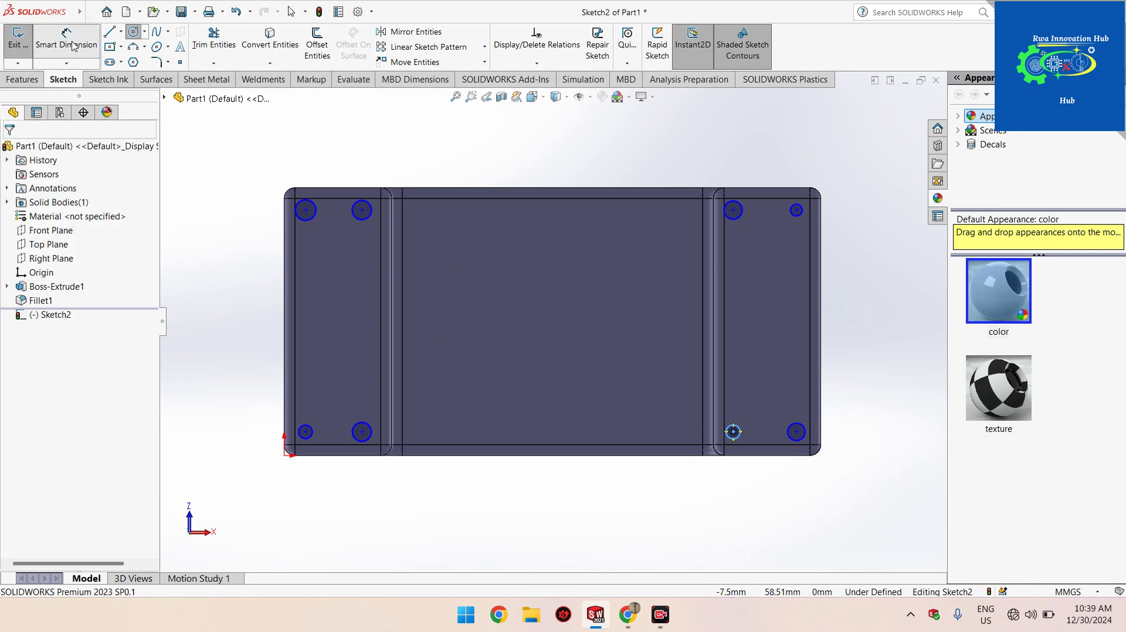
click(315, 218)
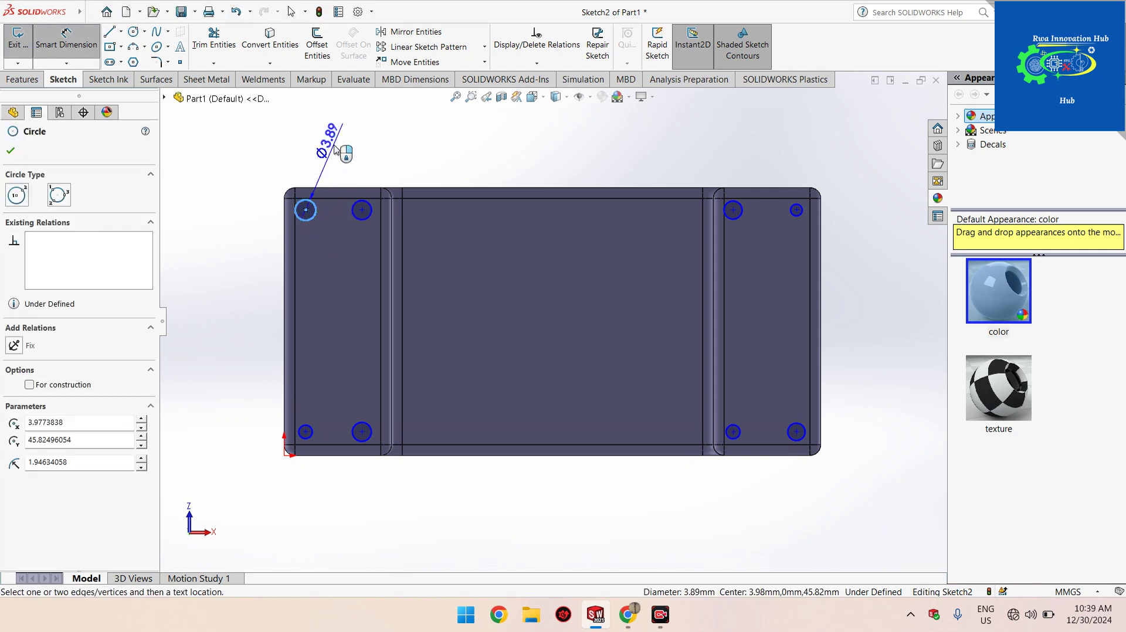
click(335, 148)
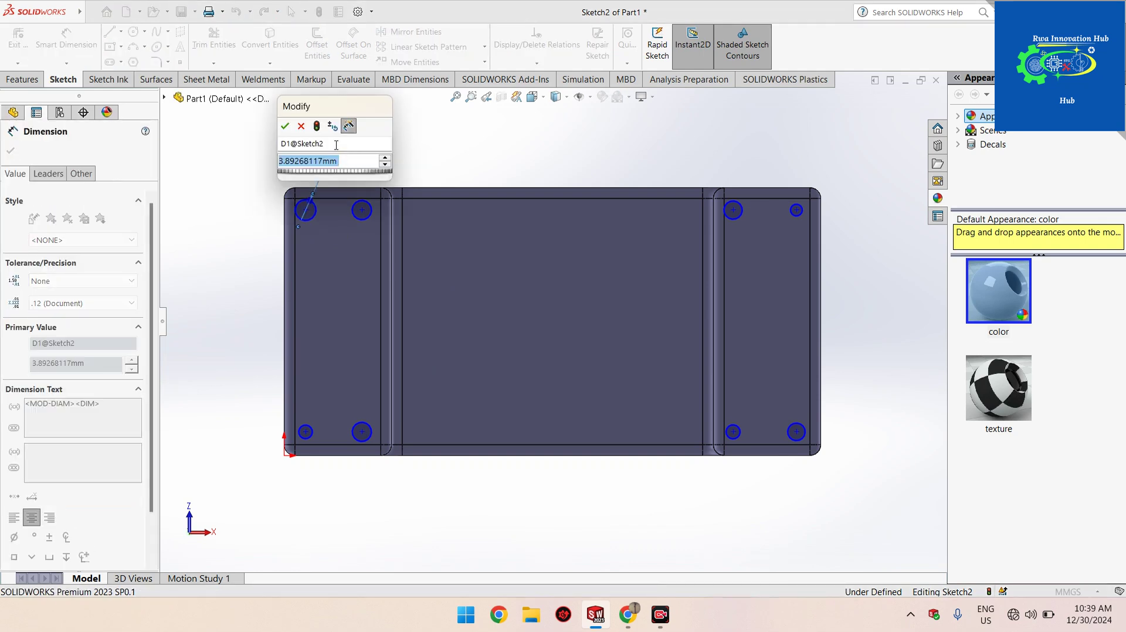
text(2)
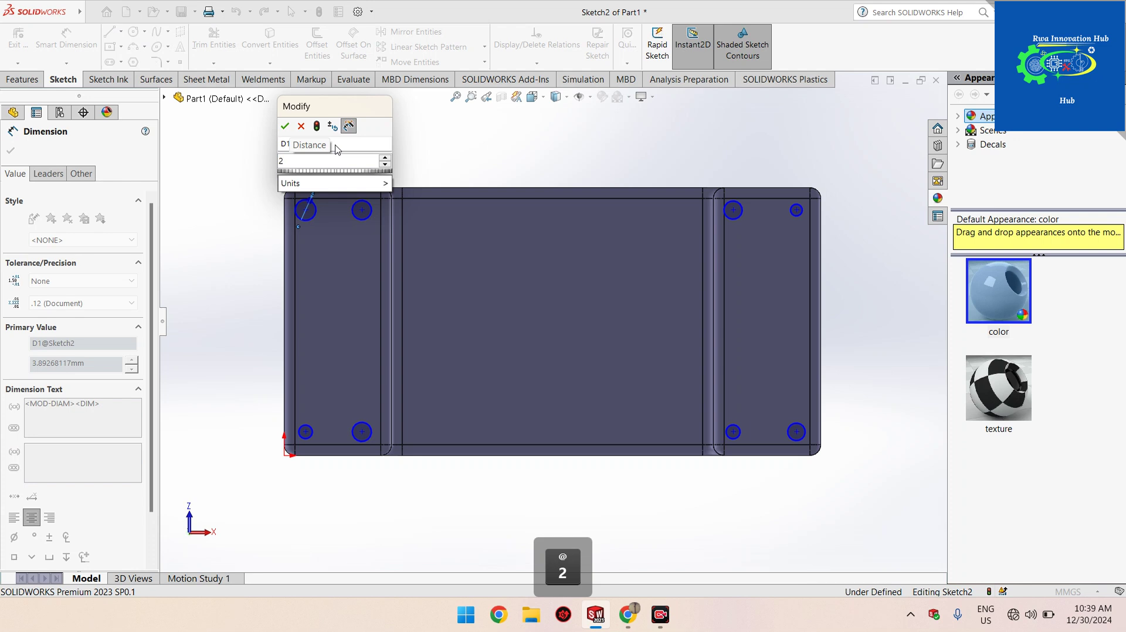
key(Return)
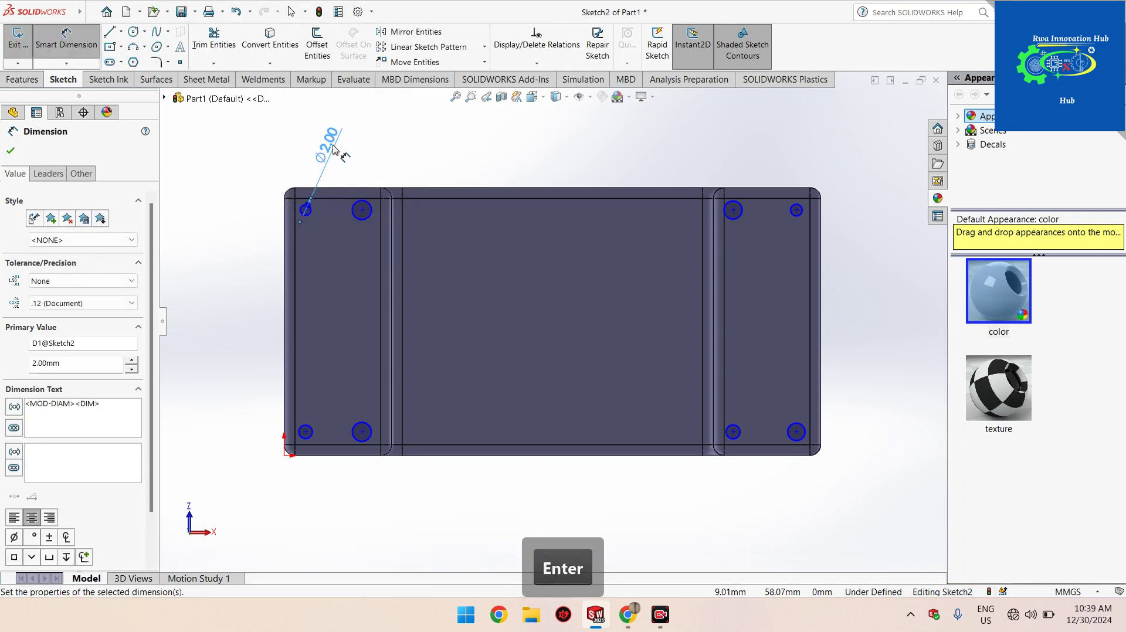
Change the diameter of the left leg's upper-left circle to 3 mm and finish dimensioning
double_click(332, 145)
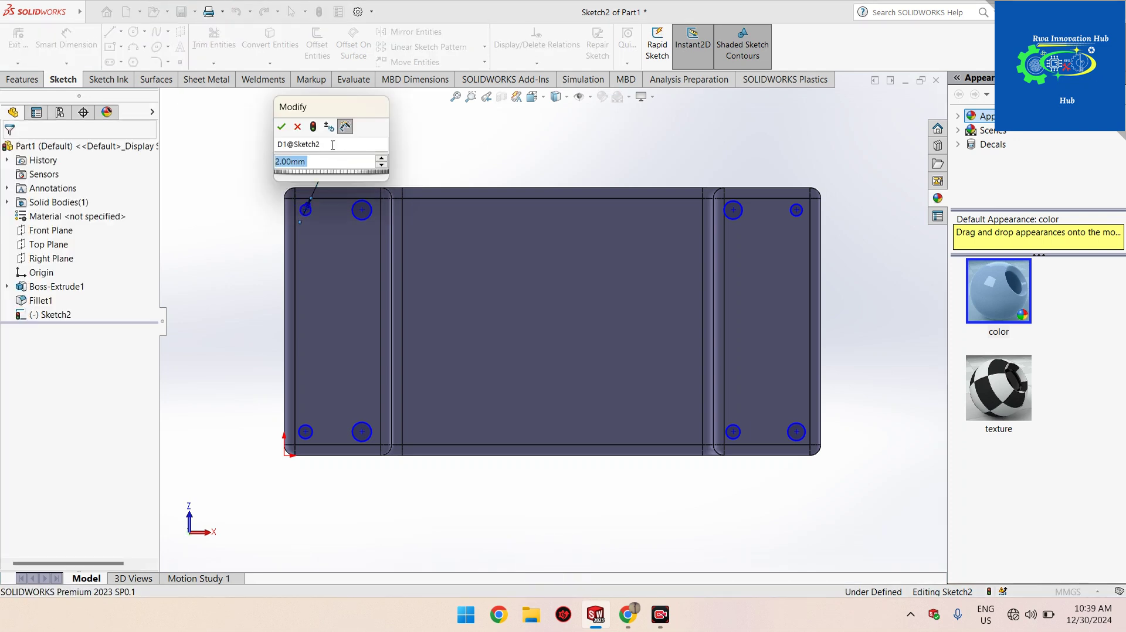
text(3)
key(Return)
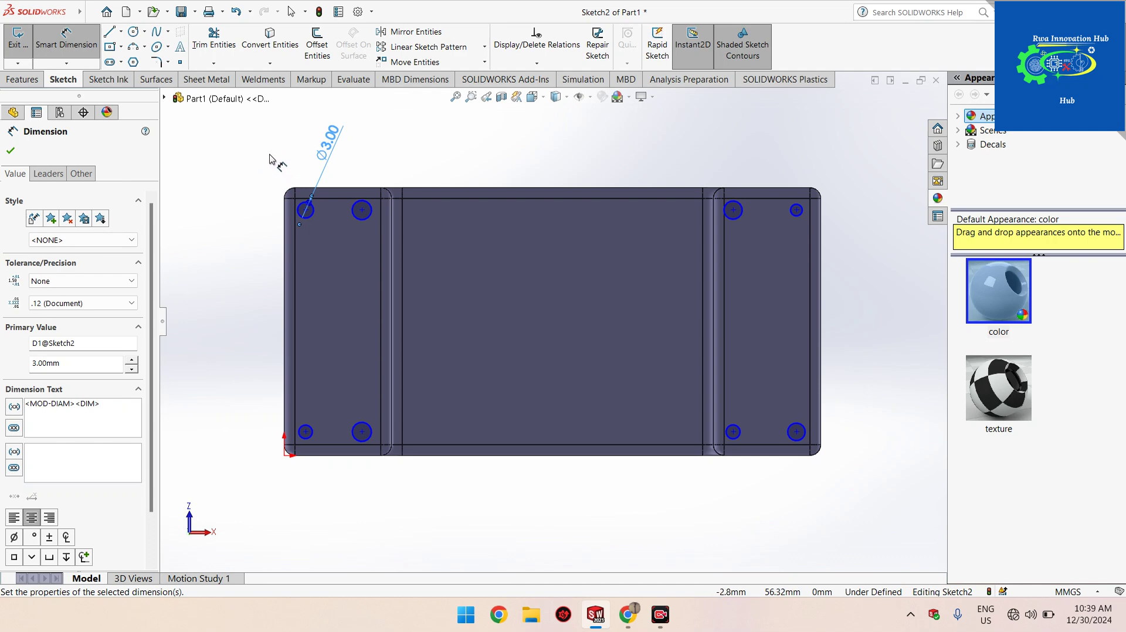
key(Escape)
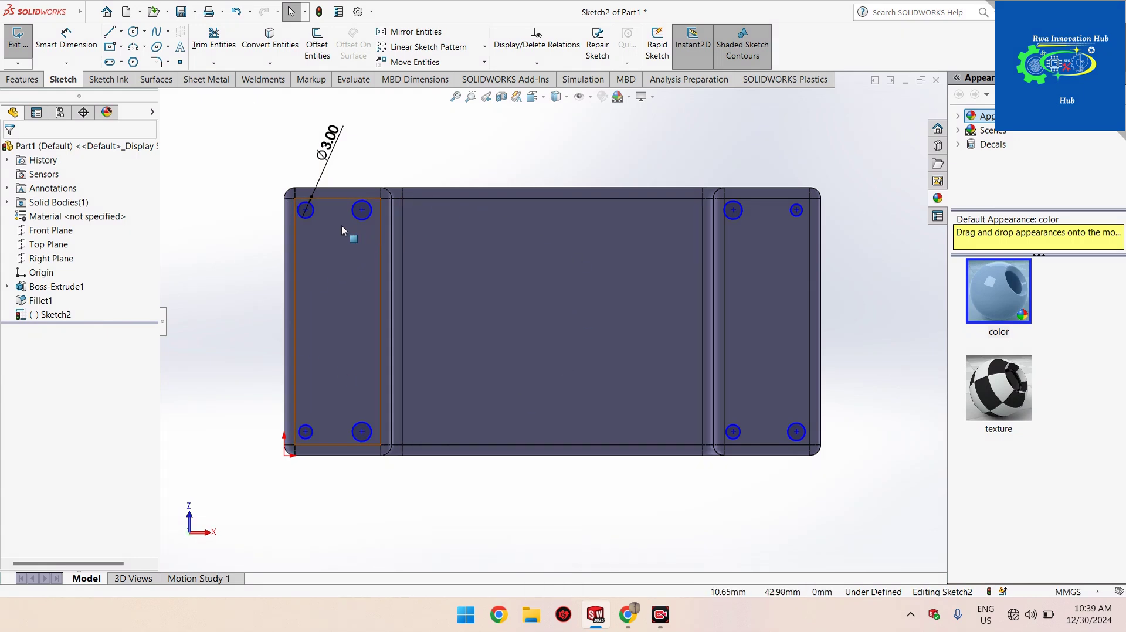
Apply an Equal relation to all eight circles on the two legs
click(314, 214)
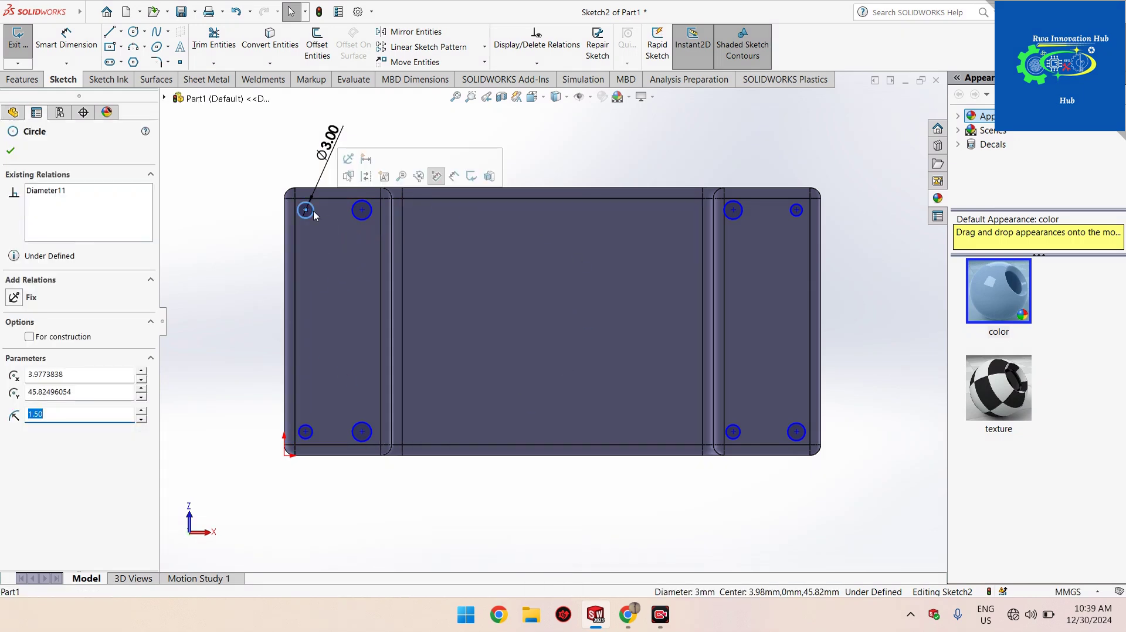
ctrl+click(361, 220)
ctrl+click(363, 433)
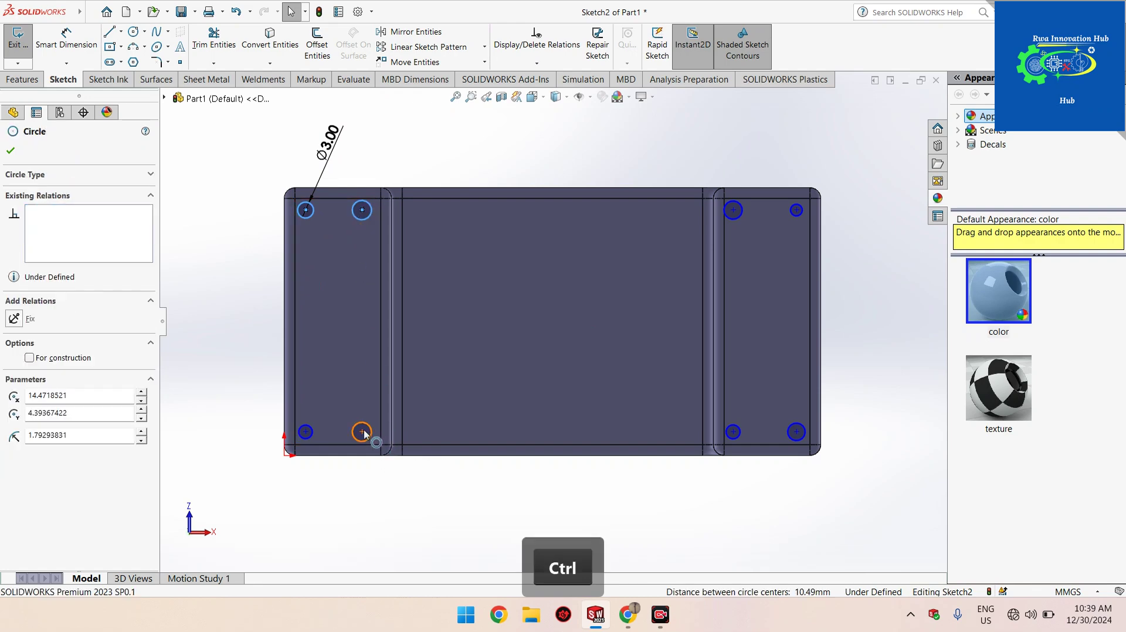
ctrl+click(306, 432)
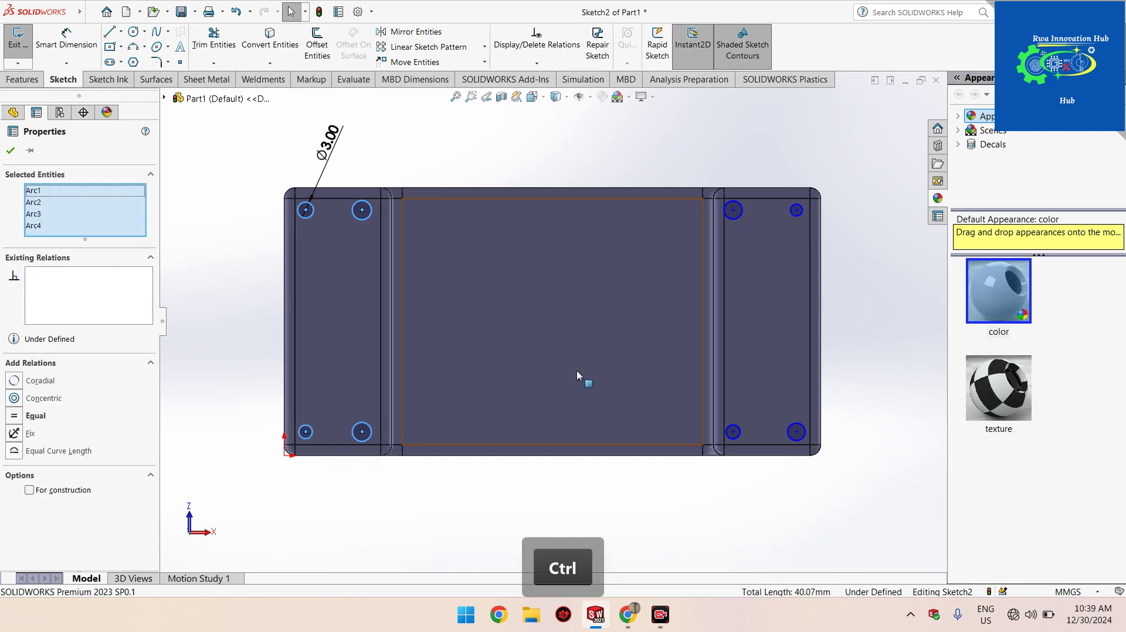
ctrl+click(733, 220)
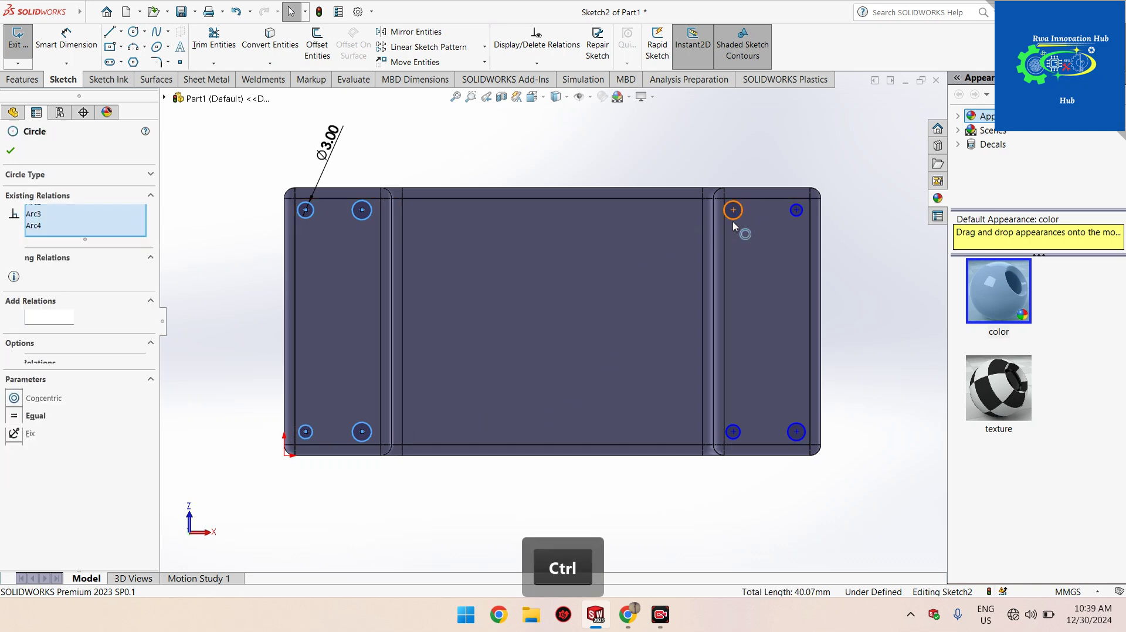
ctrl+click(796, 225)
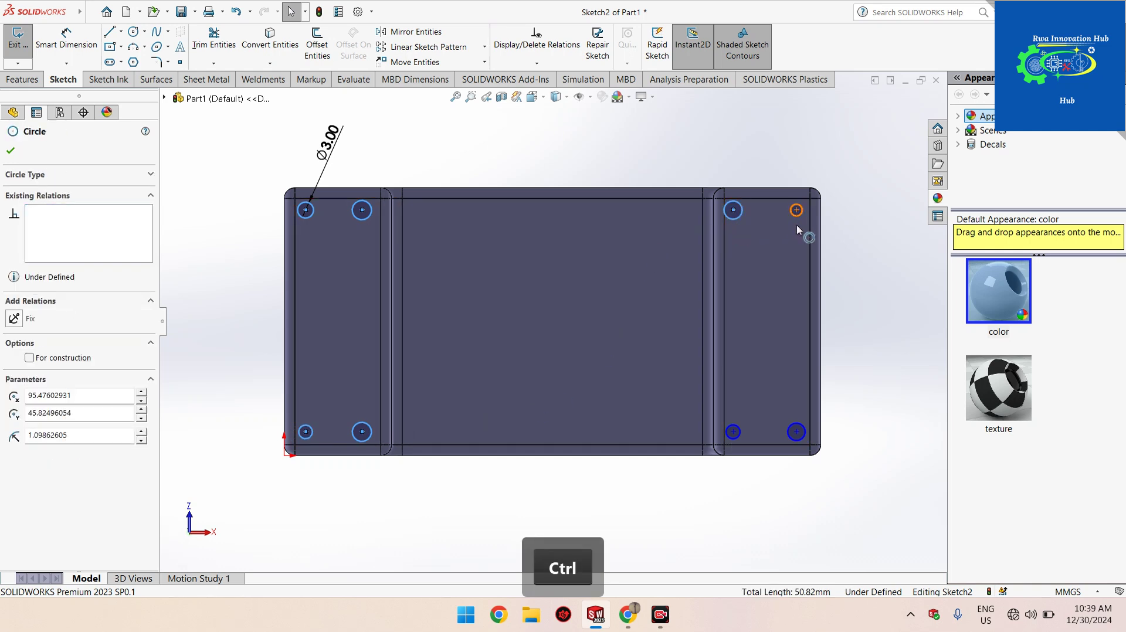
ctrl+click(793, 432)
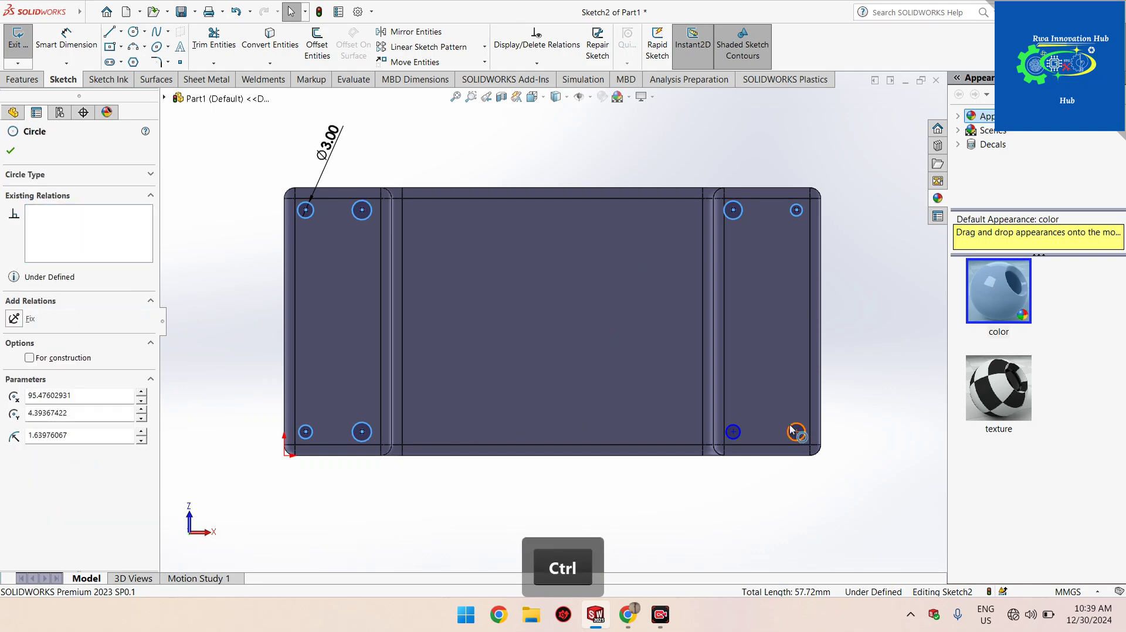
ctrl+click(741, 433)
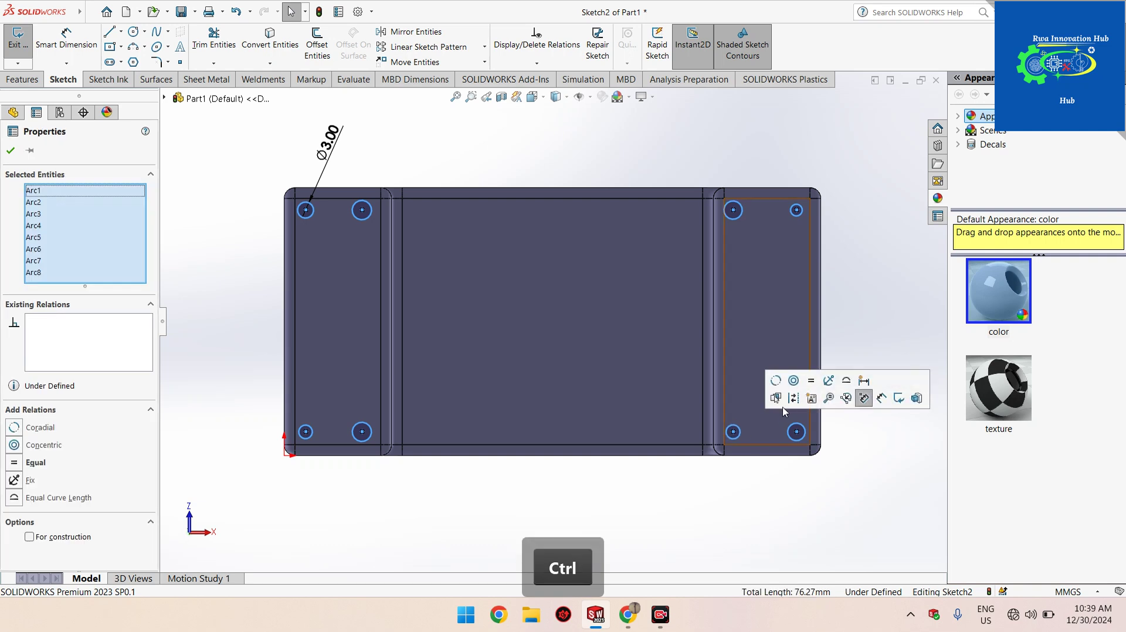
click(810, 382)
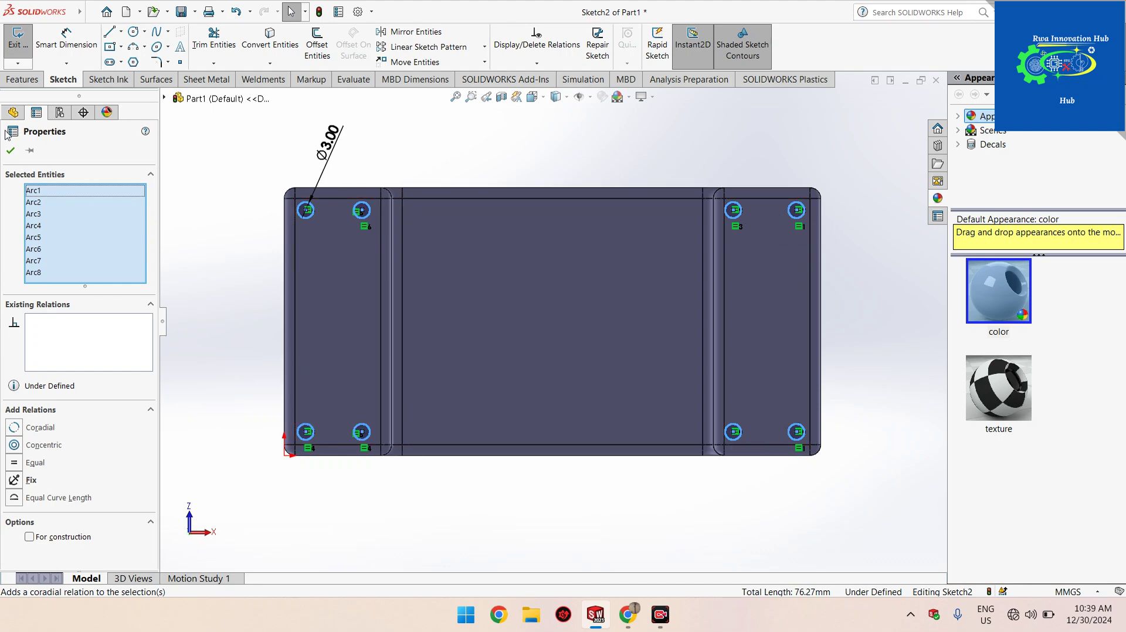
click(10, 152)
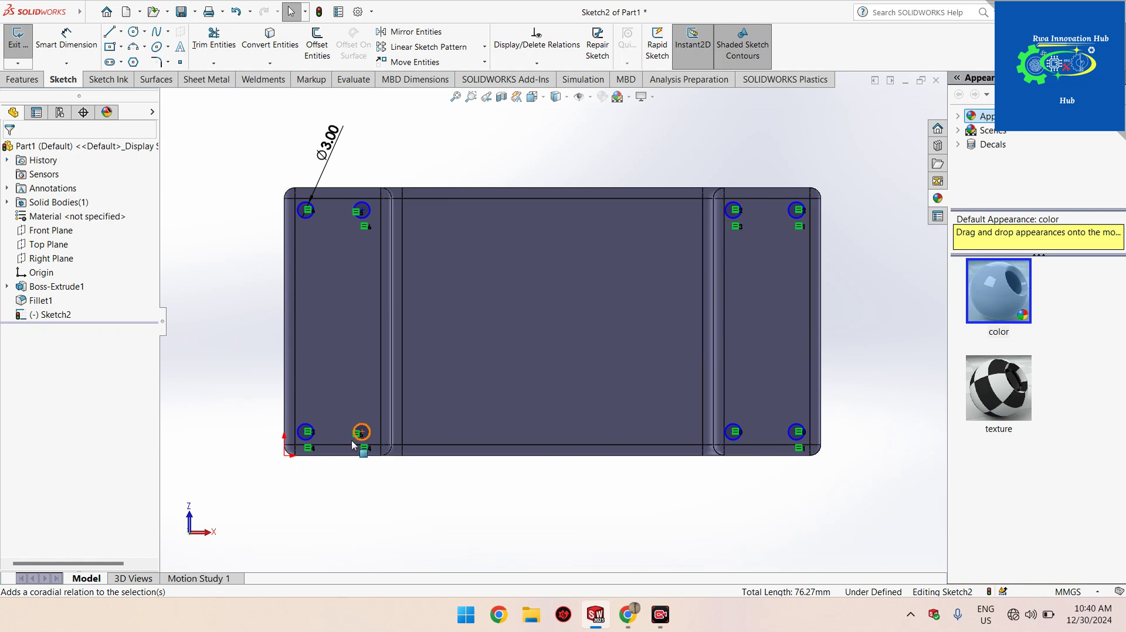
Dimension the horizontal distance between the centers of the left leg's two upper circles as 10 mm
scroll(332, 242, down, 8)
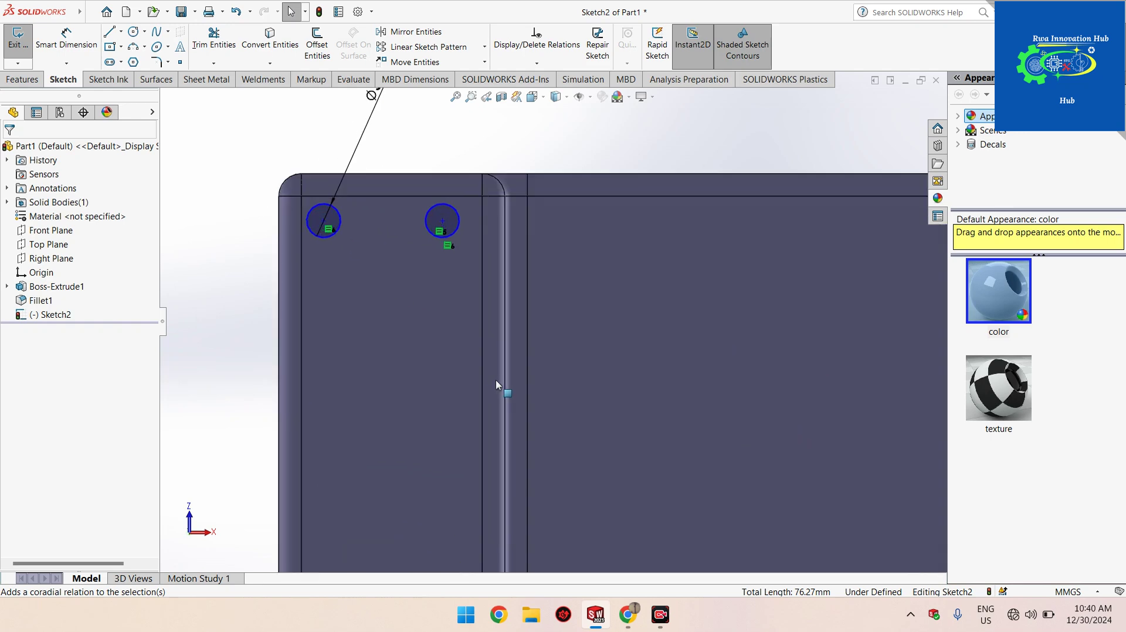
scroll(383, 243, up, 2)
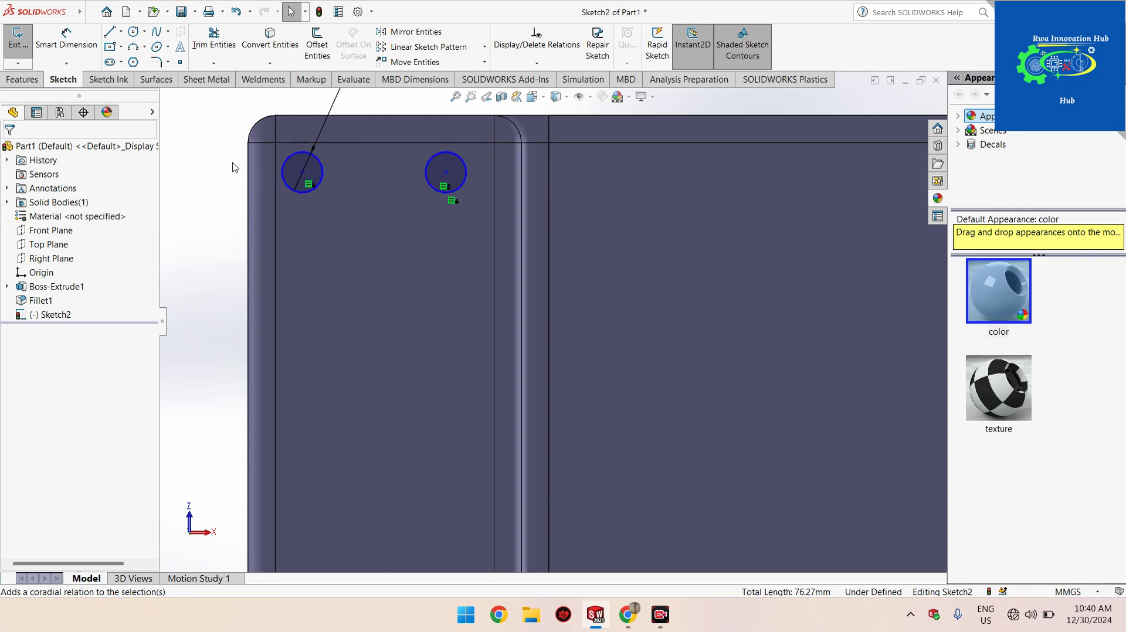
click(64, 40)
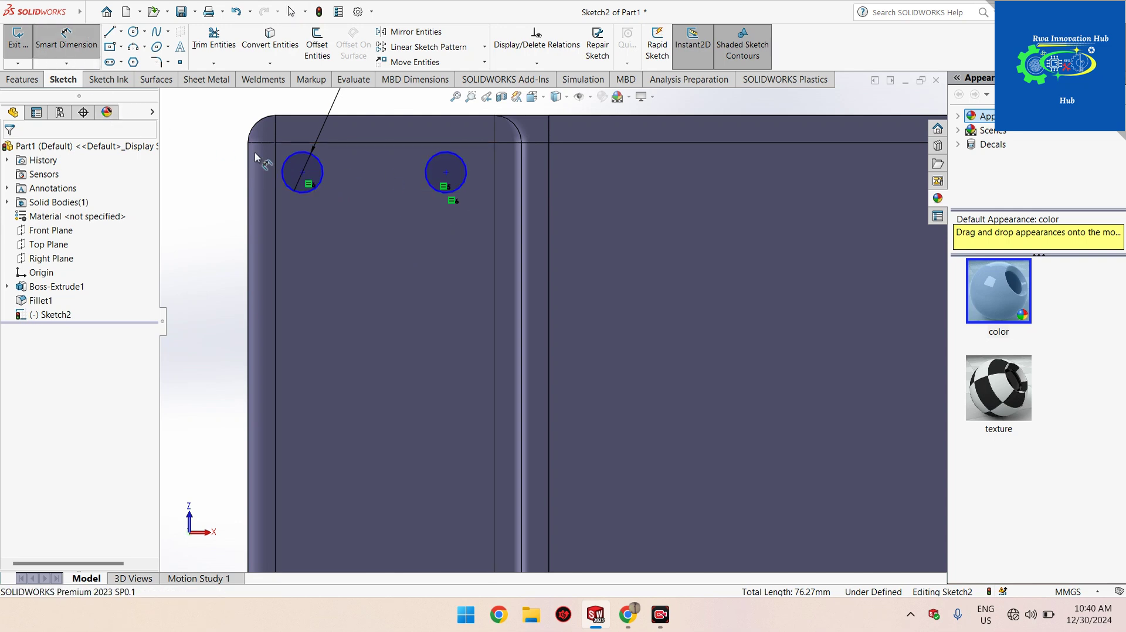
click(302, 174)
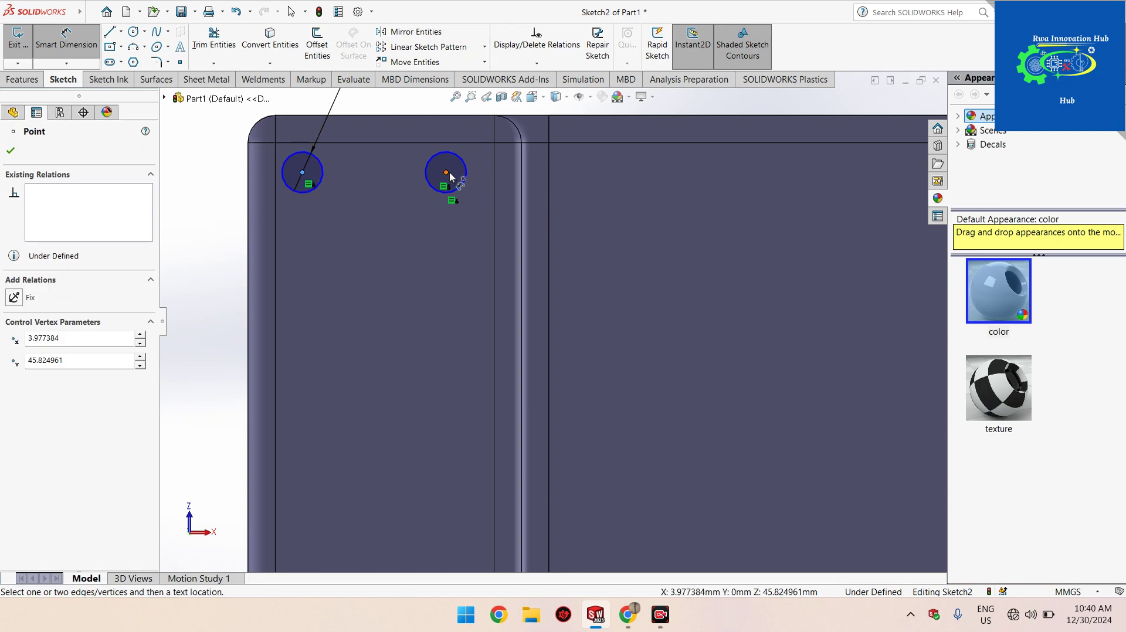
click(447, 173)
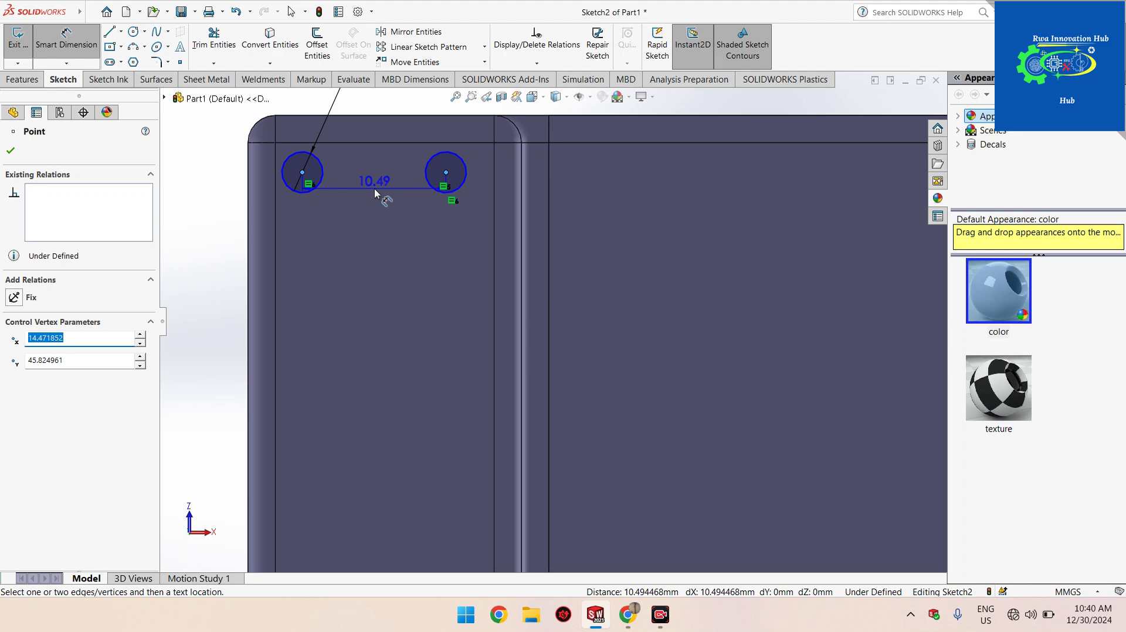
click(374, 190)
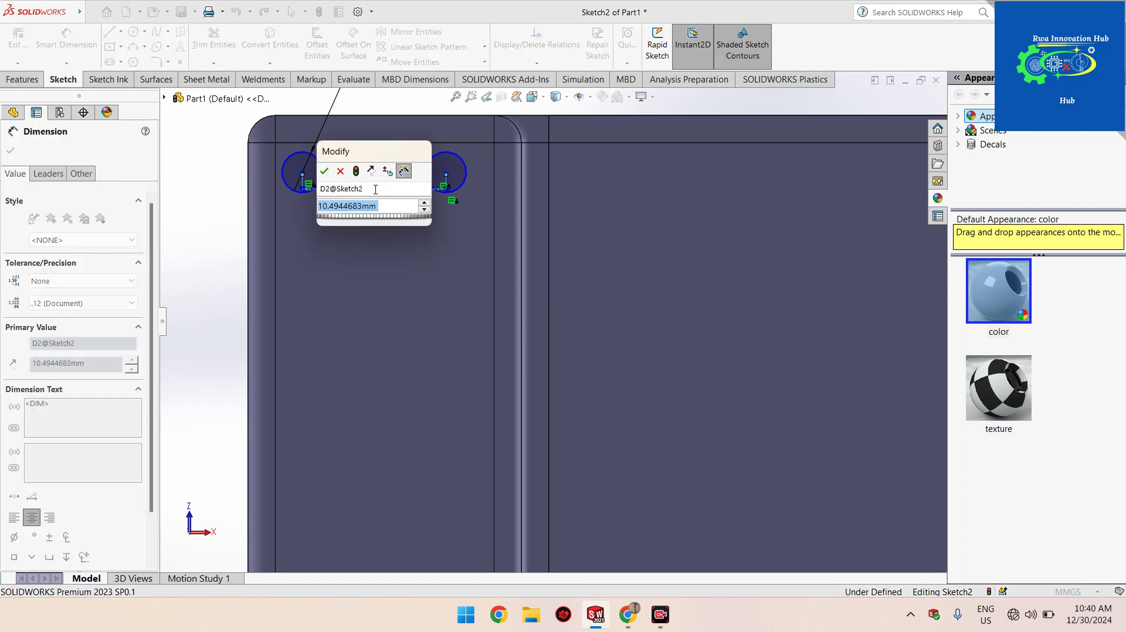
text(10)
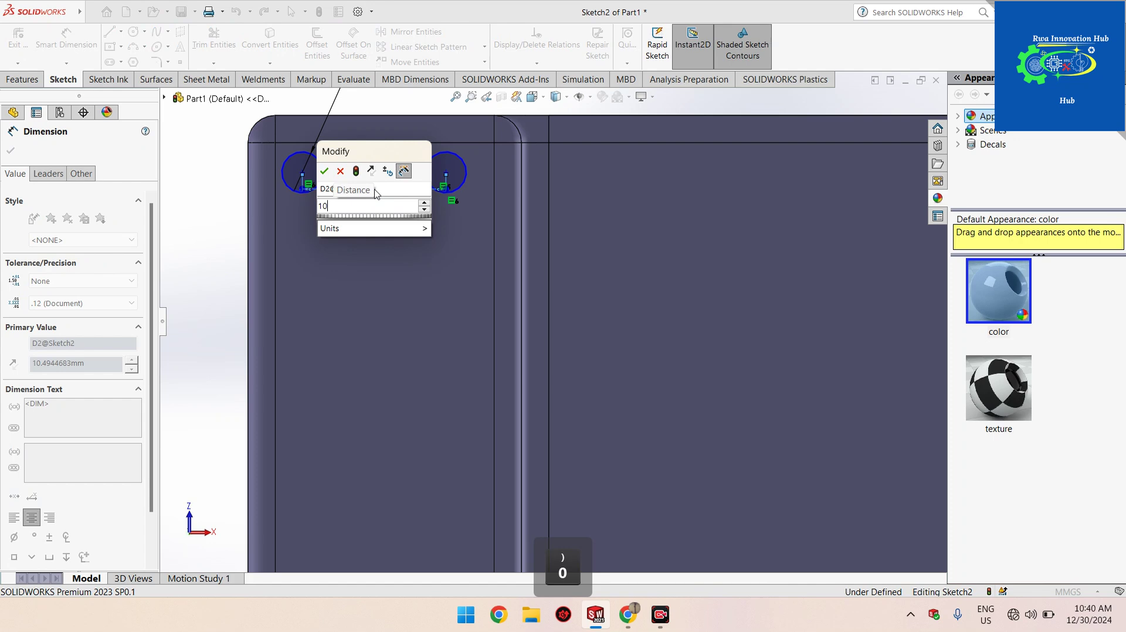
key(Return)
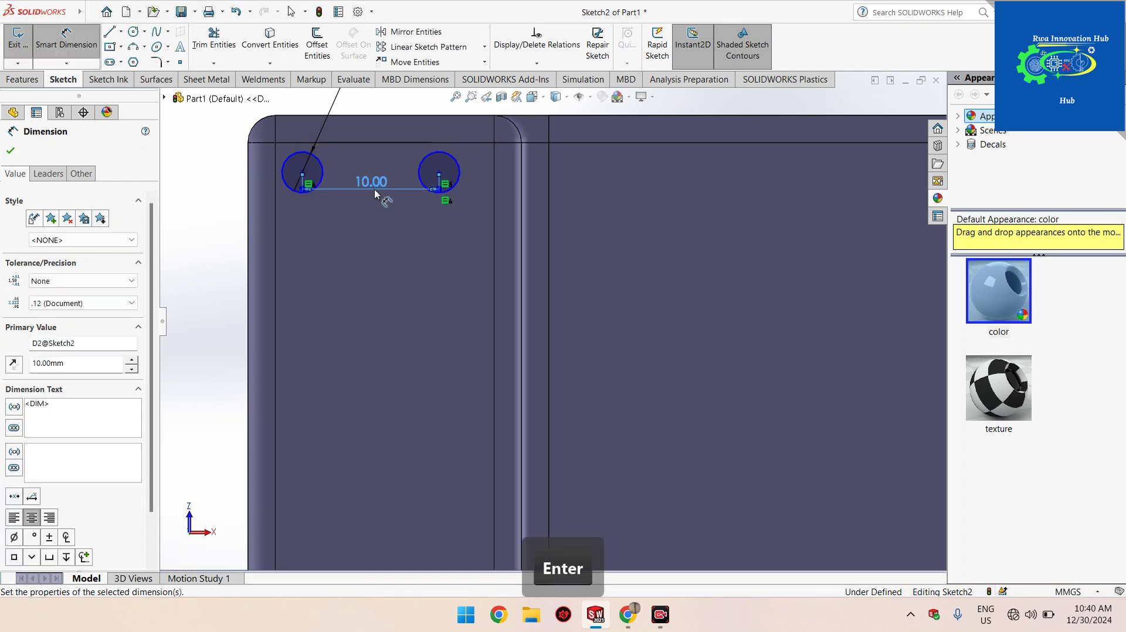
Dimension the left leg's upper-right circle center 3 mm from the inner vertical edge of the leg's face
click(494, 182)
click(439, 173)
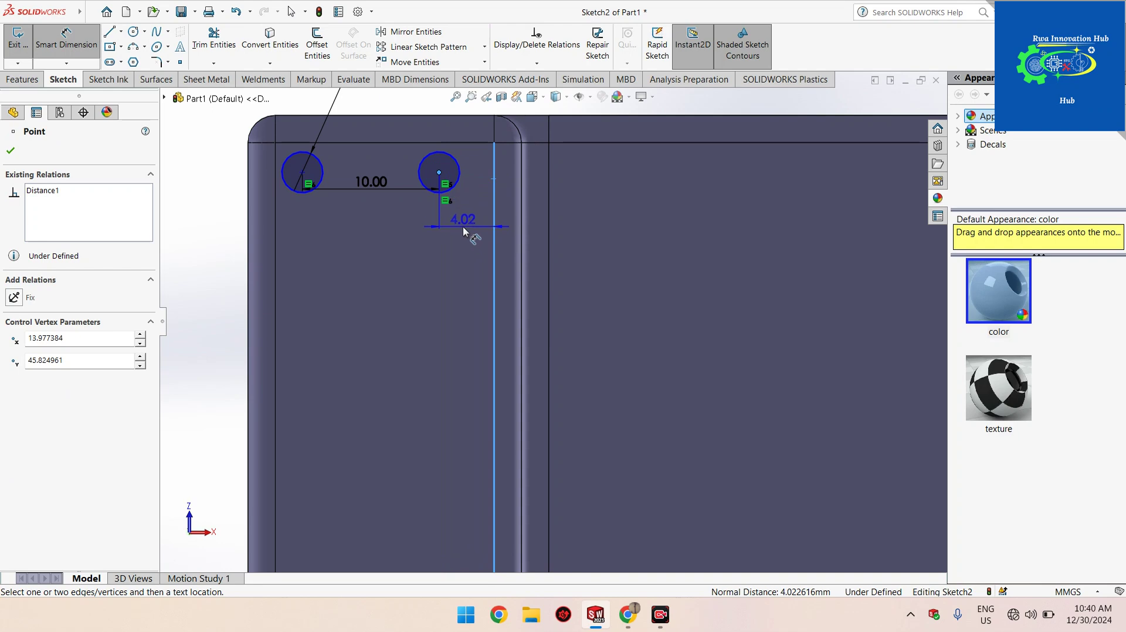
click(463, 226)
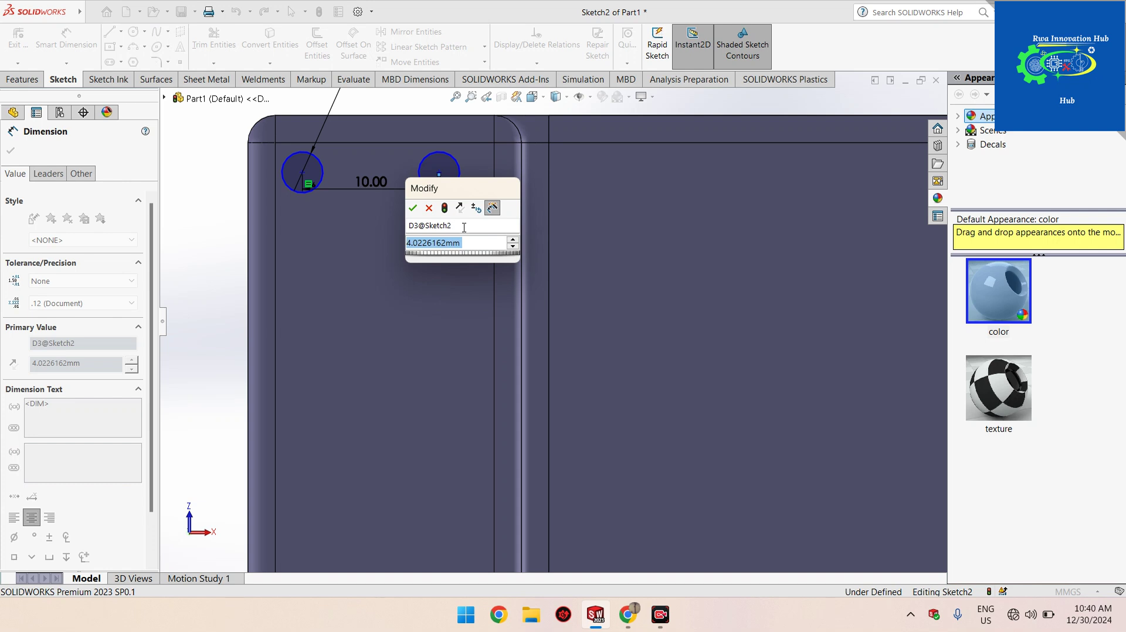
text(3)
key(Return)
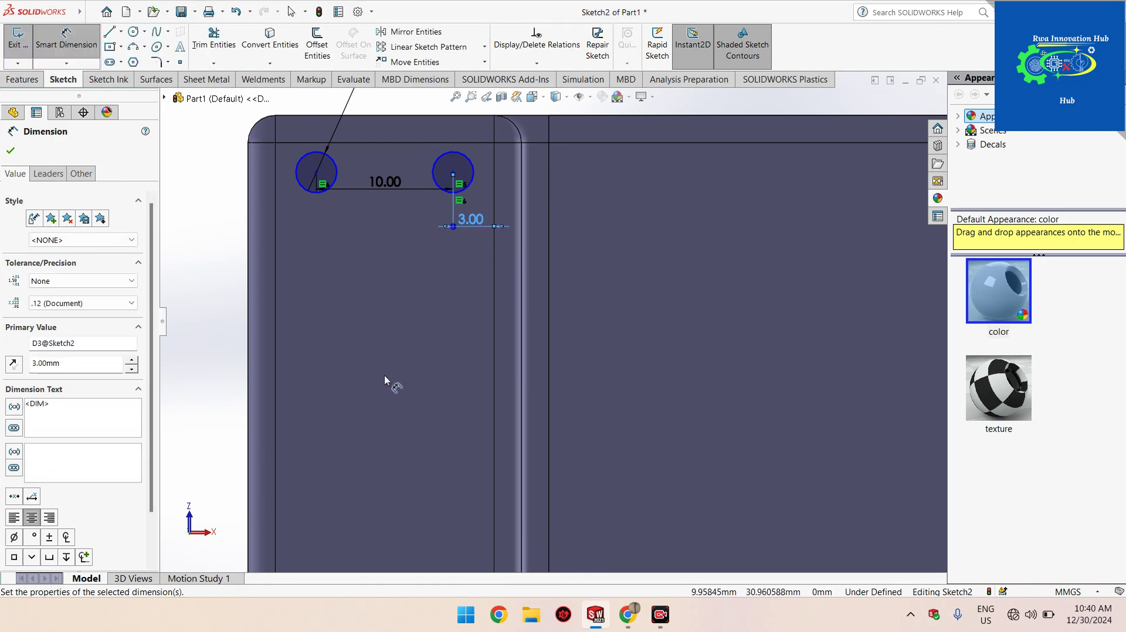
Dimension the left leg's upper-left circle center 2 mm below the upper edge of the leg's face
scroll(384, 375, down, 1)
scroll(385, 376, up, 1)
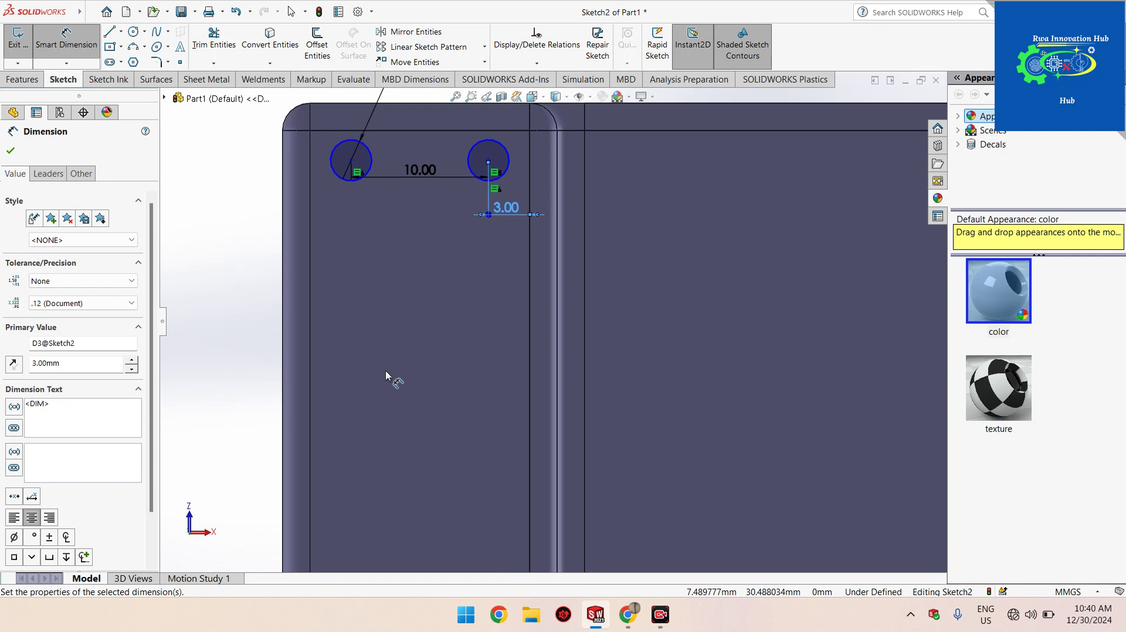
click(346, 130)
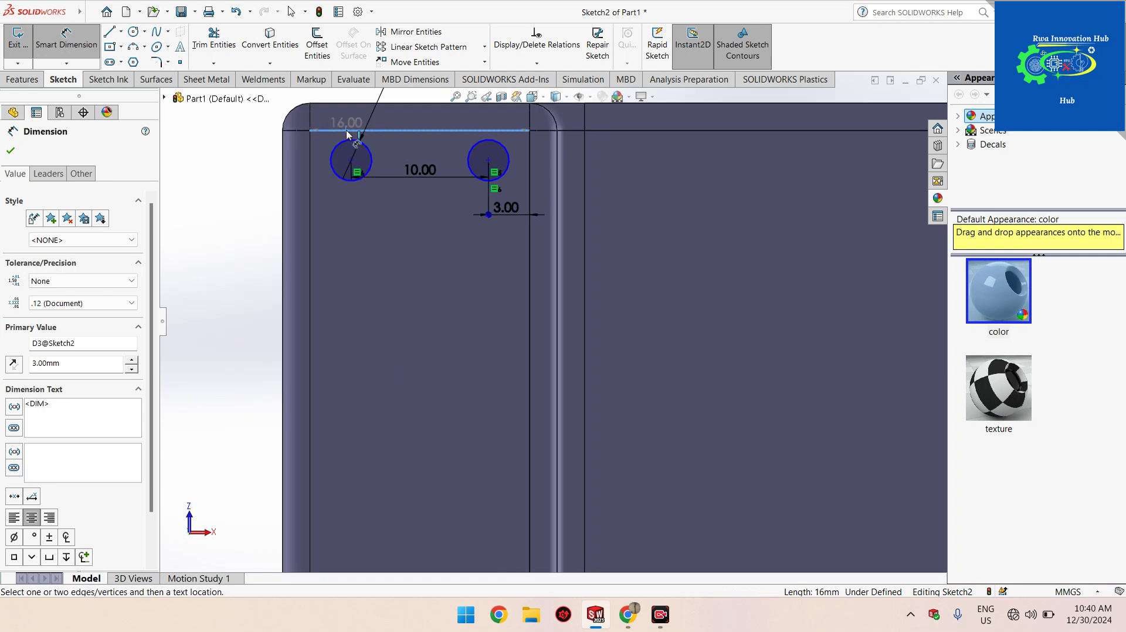
click(351, 160)
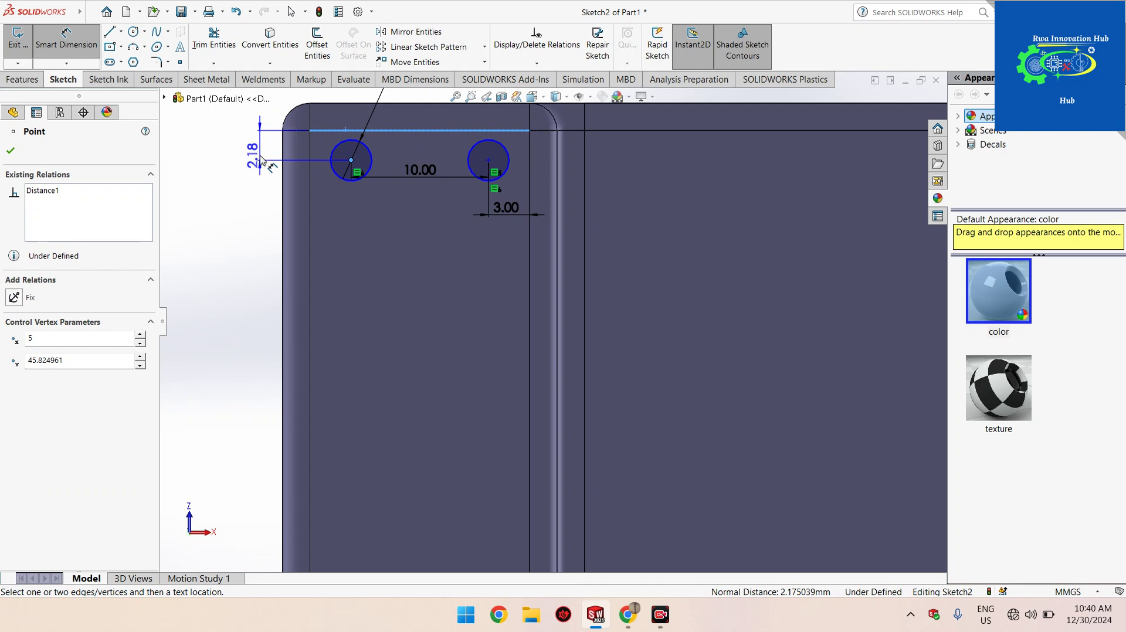
click(263, 156)
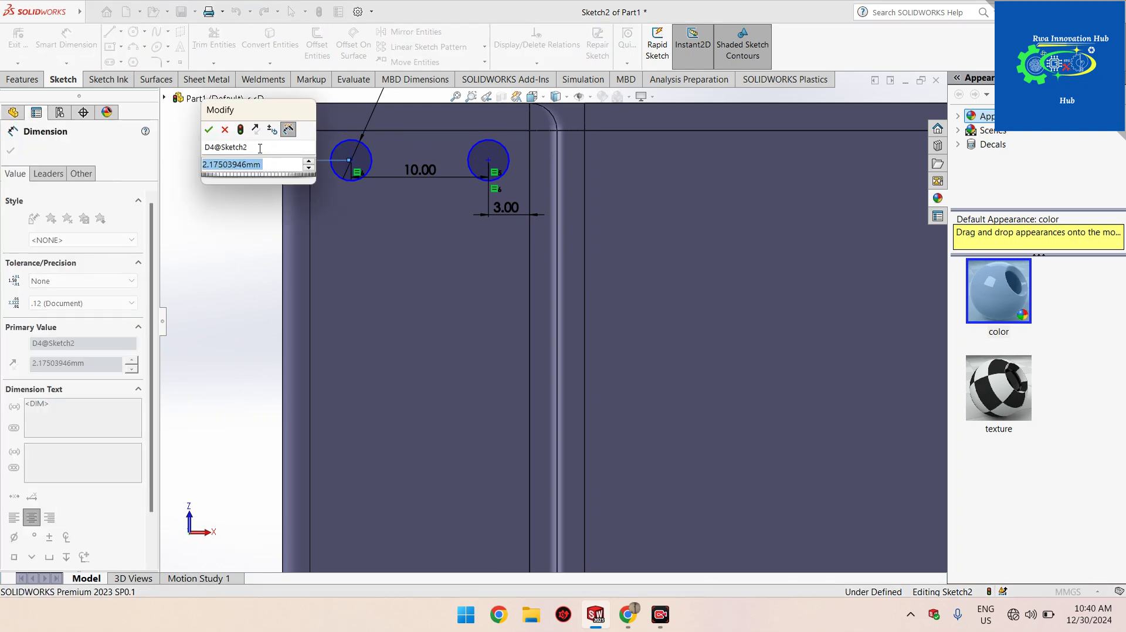
text(2)
key(Return)
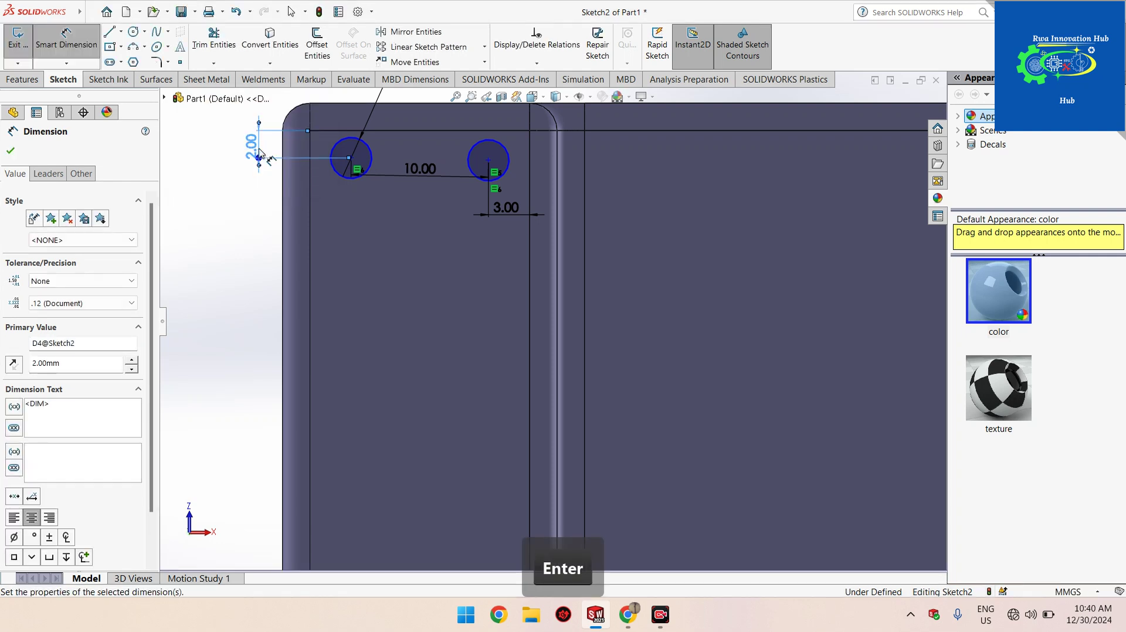
Dimension the vertical distance from the left leg's upper-right circle center to the upper edge of the leg's face
click(489, 161)
click(496, 131)
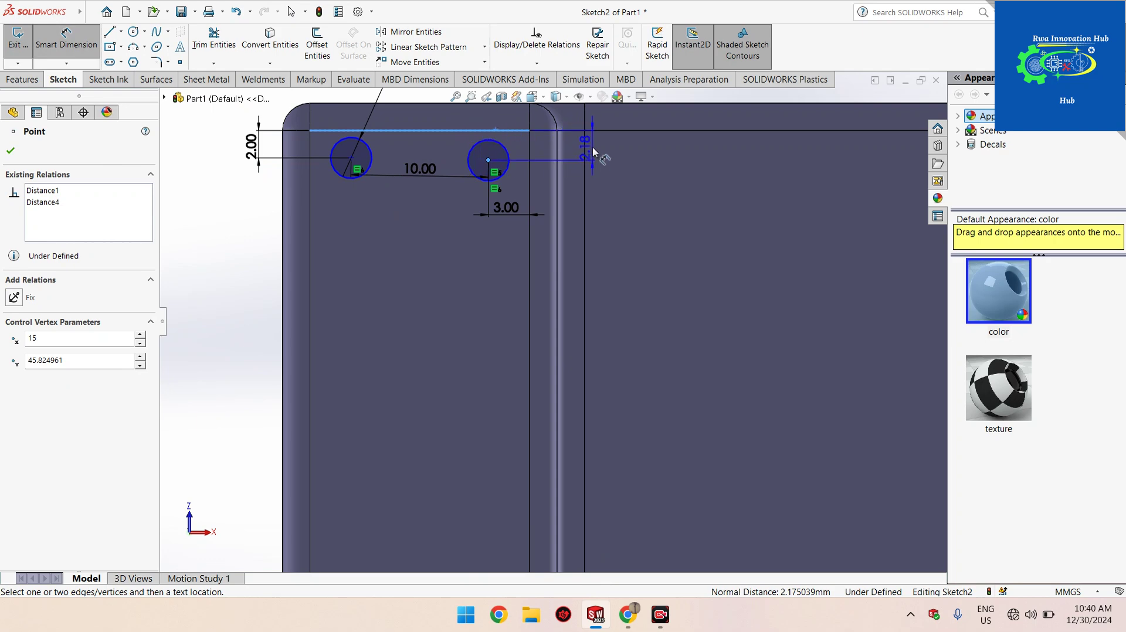
click(593, 151)
key(Return)
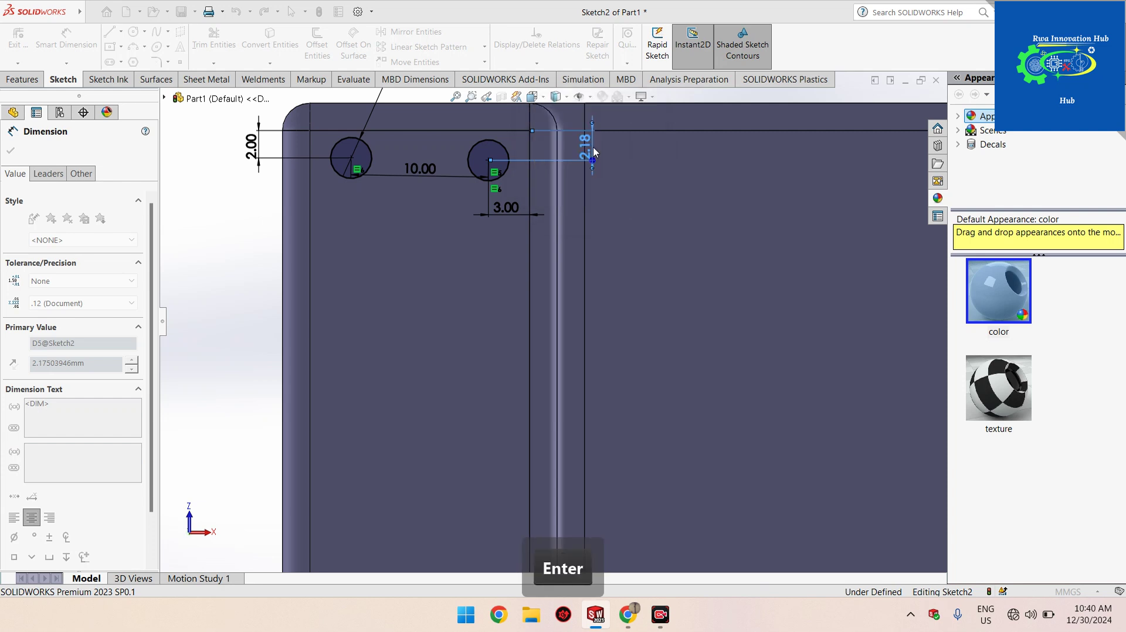
Dimension the horizontal distance between the centers of the left leg's two lower circles as 10 mm
scroll(463, 457, down, 2)
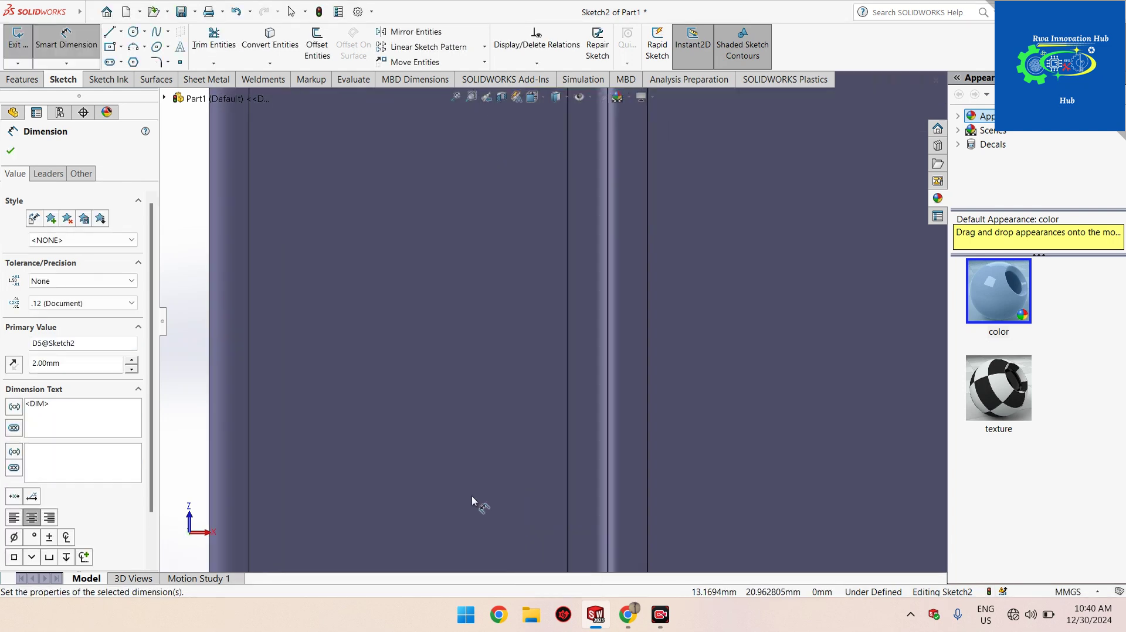
scroll(471, 495, up, 3)
scroll(485, 477, down, 3)
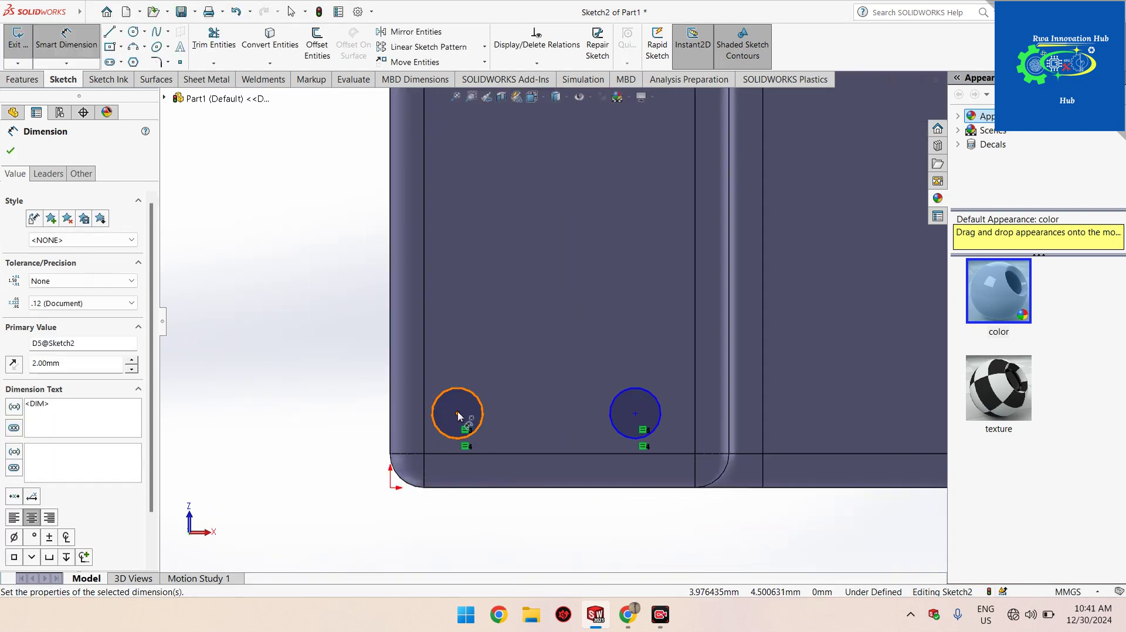
click(458, 414)
click(636, 414)
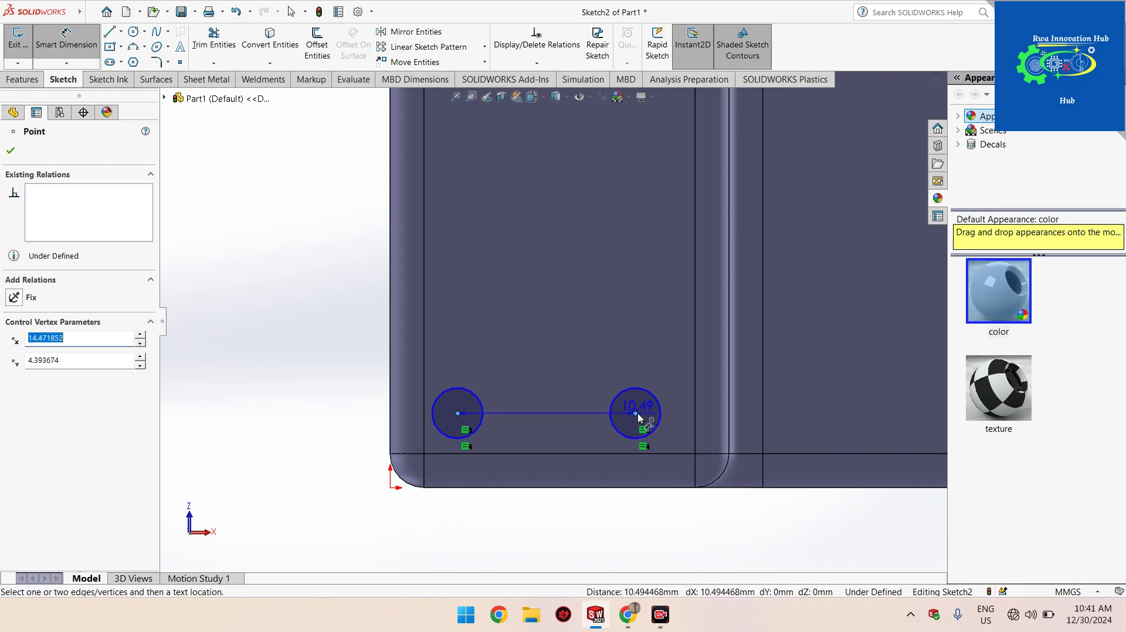
click(569, 385)
text(10)
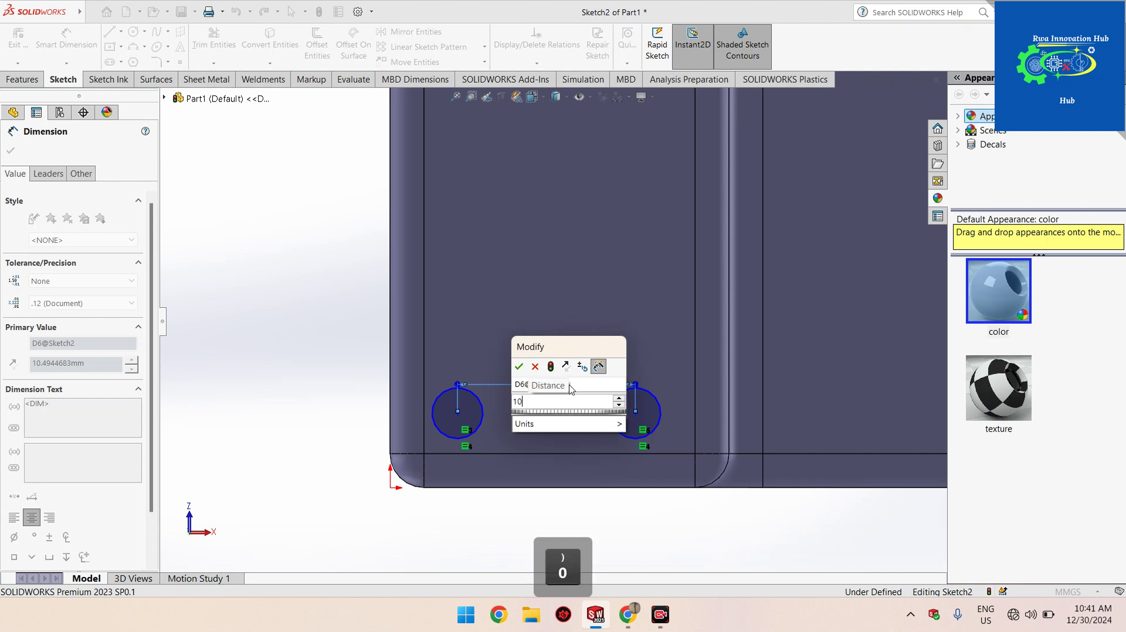
key(Return)
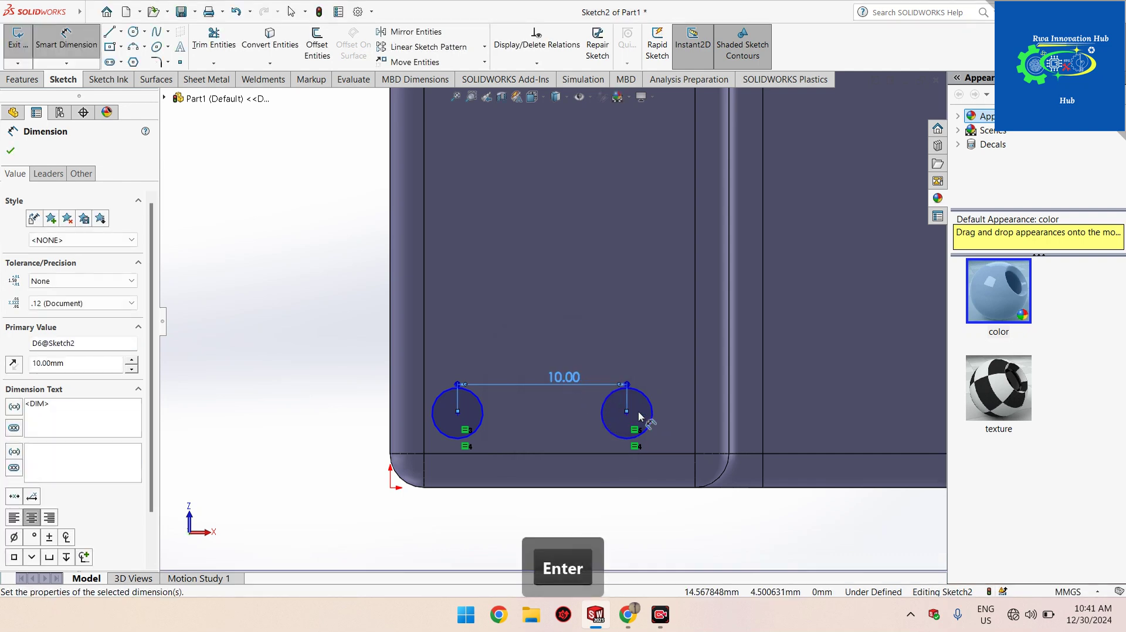
Dimension the left leg's lower-right circle center 3 mm from the inner vertical edge of the leg's face
click(627, 413)
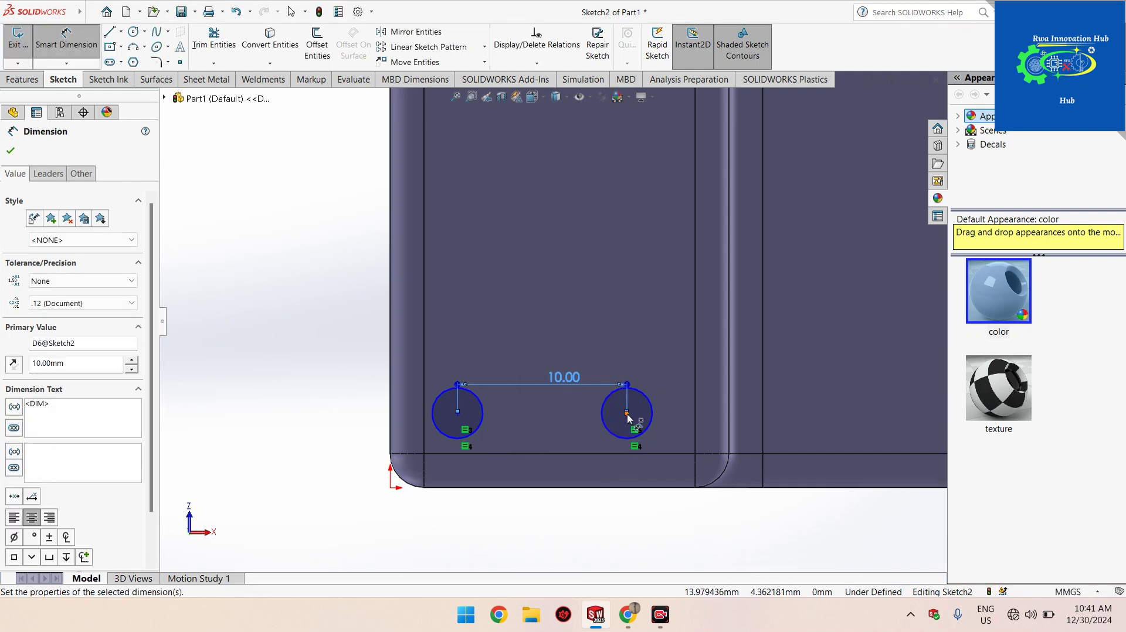
click(694, 416)
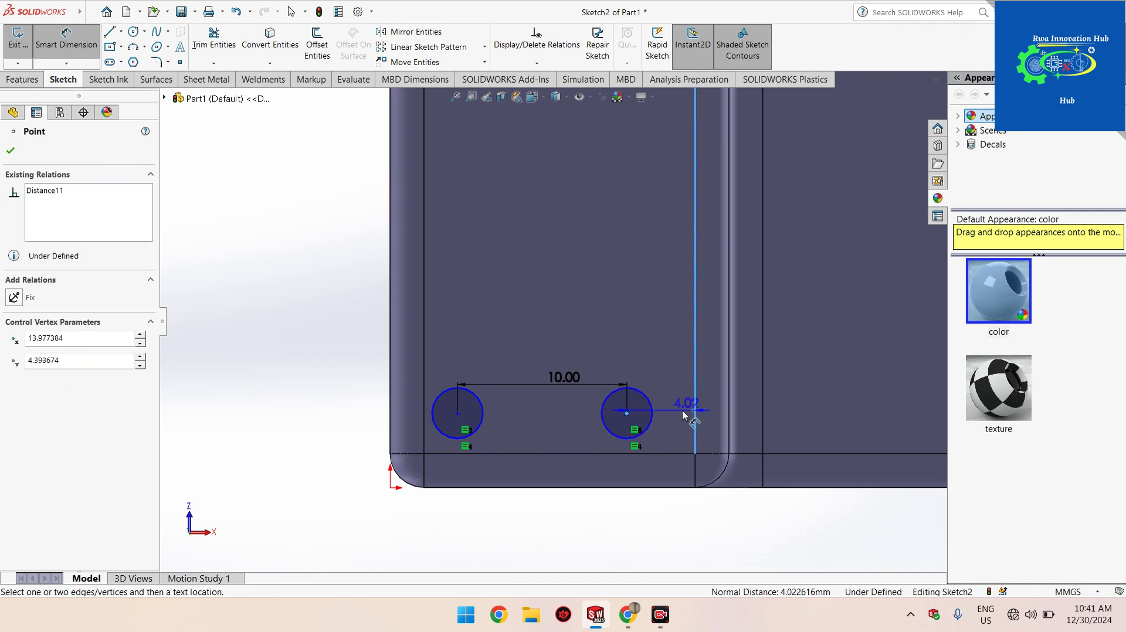
click(669, 385)
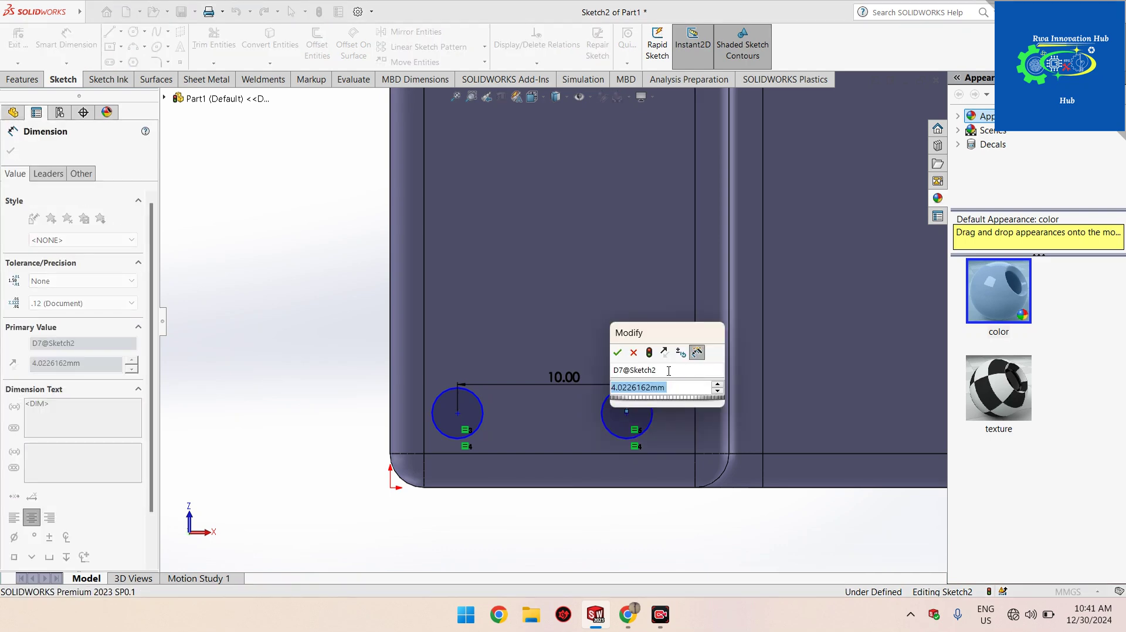
text(3)
key(Return)
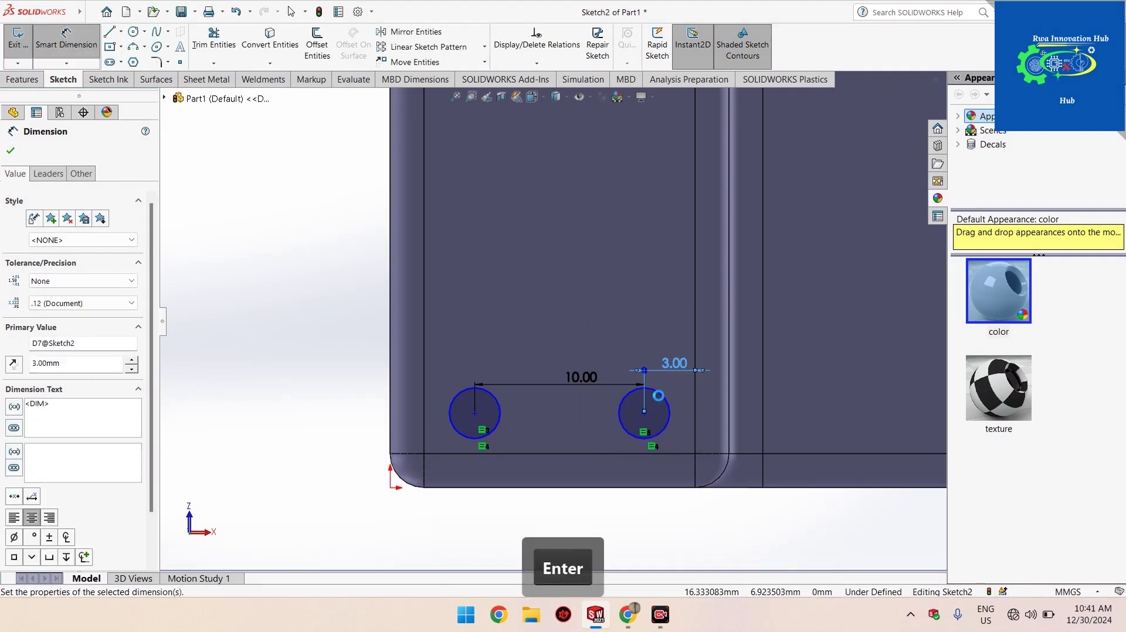
Dimension the left leg's lower-left circle center 2 mm above the lower edge of the leg's face
click(475, 415)
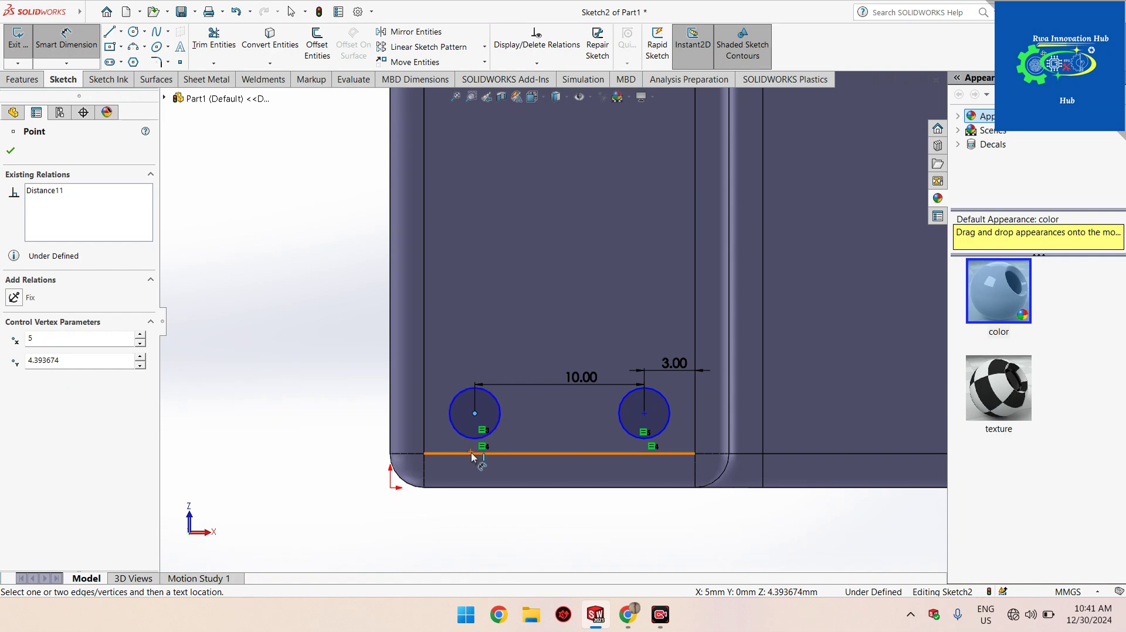
click(471, 453)
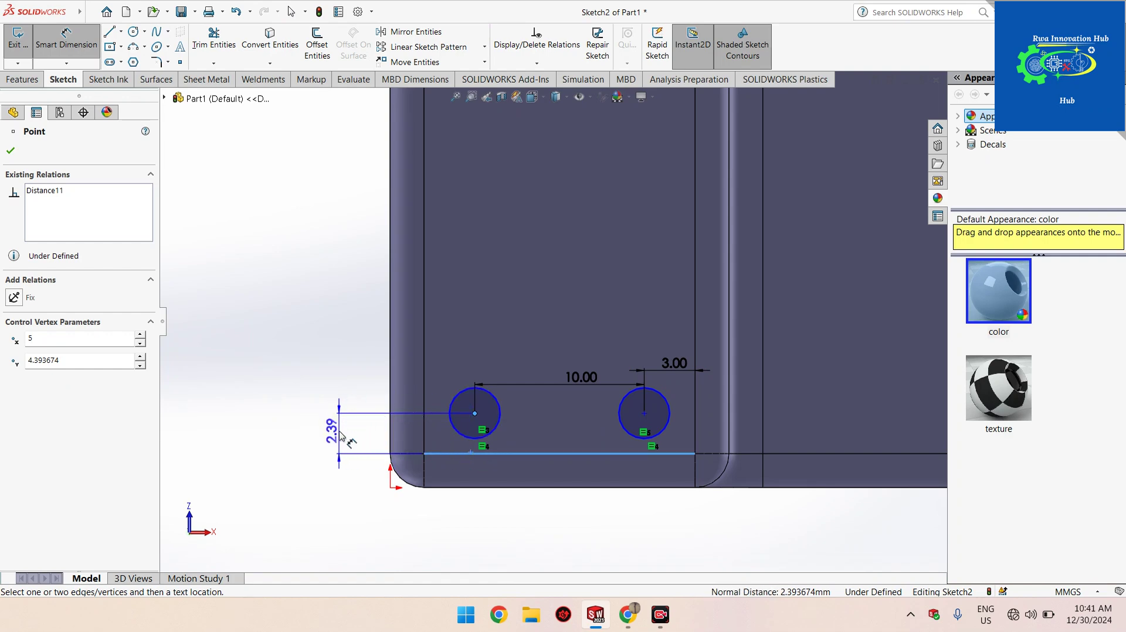
click(343, 435)
text(2)
key(Return)
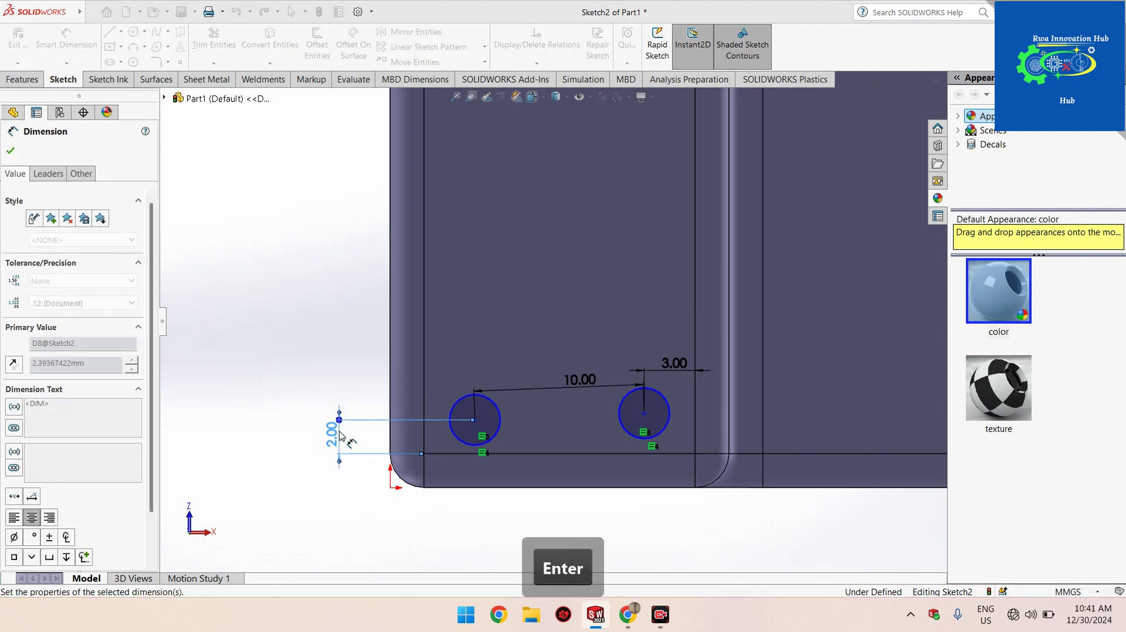
Dimension the left leg's lower-right circle center 2 mm above the lower edge of the leg's face
click(643, 414)
click(636, 453)
click(593, 418)
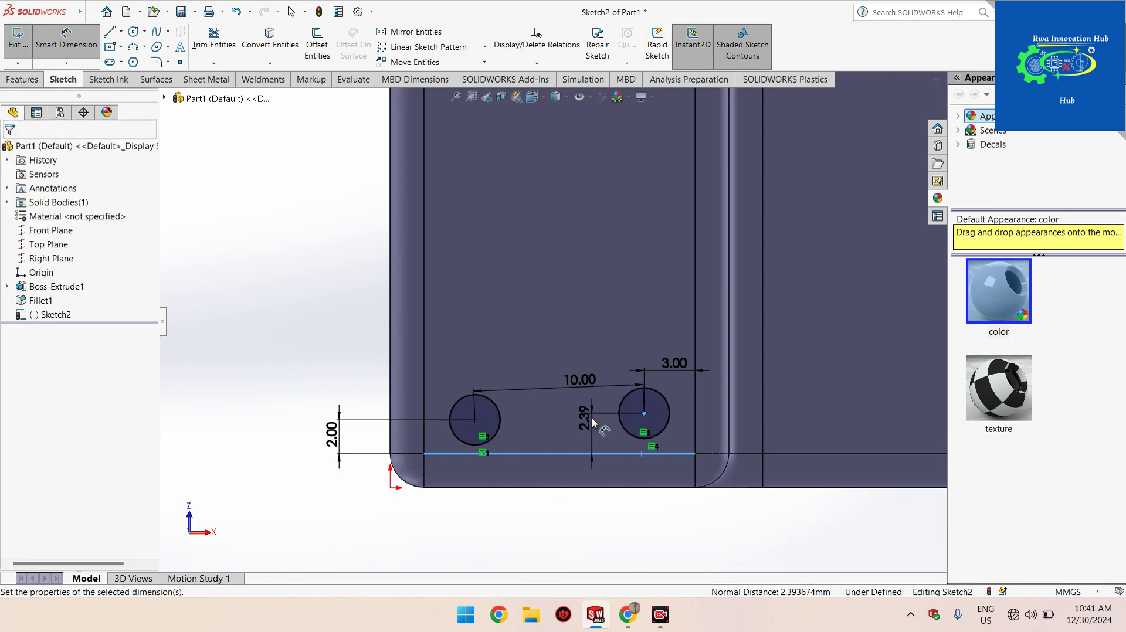
text(2)
key(Return)
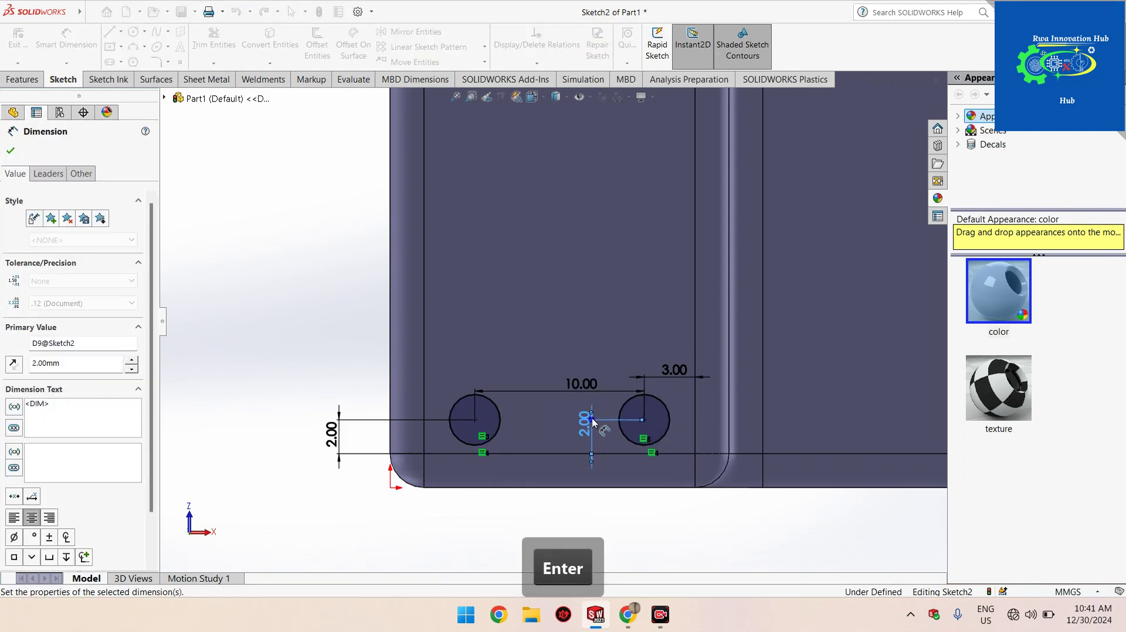
Dimension the horizontal distance between the centers of the right leg's two upper circles as 10 mm
scroll(678, 408, up, 5)
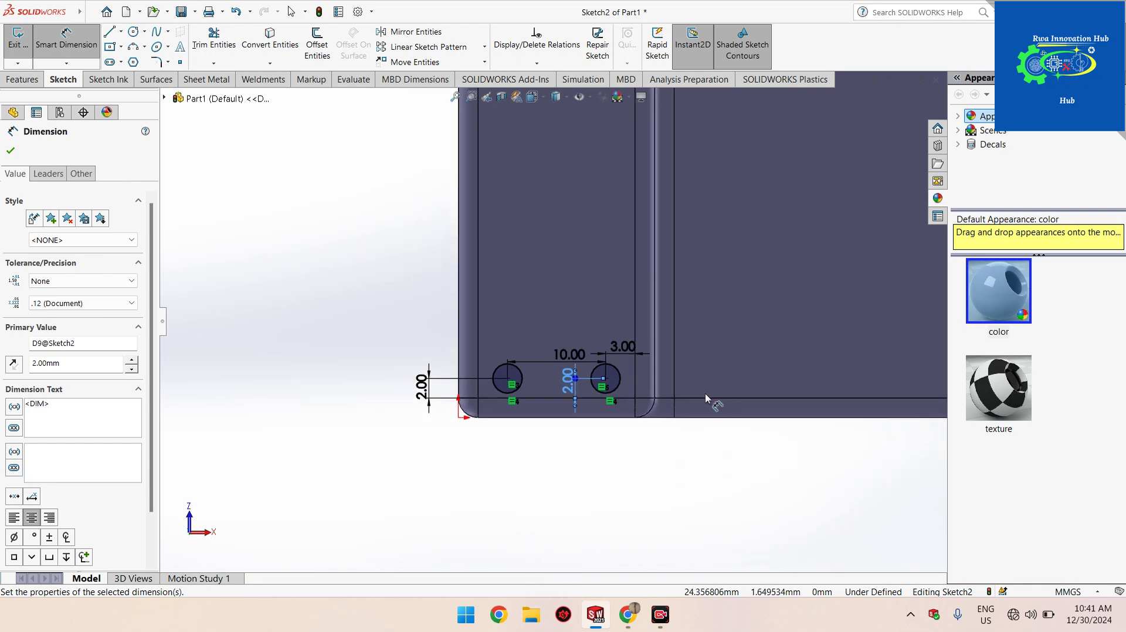
scroll(711, 271, down, 5)
scroll(821, 328, up, 4)
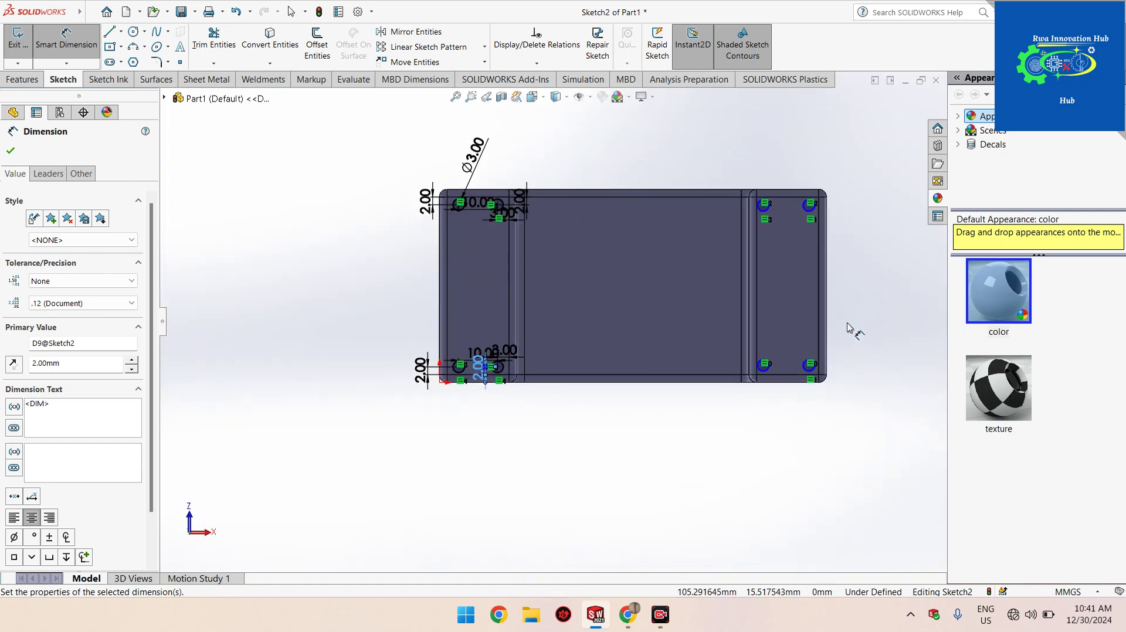
scroll(780, 316, down, 5)
scroll(639, 190, up, 3)
scroll(621, 144, down, 4)
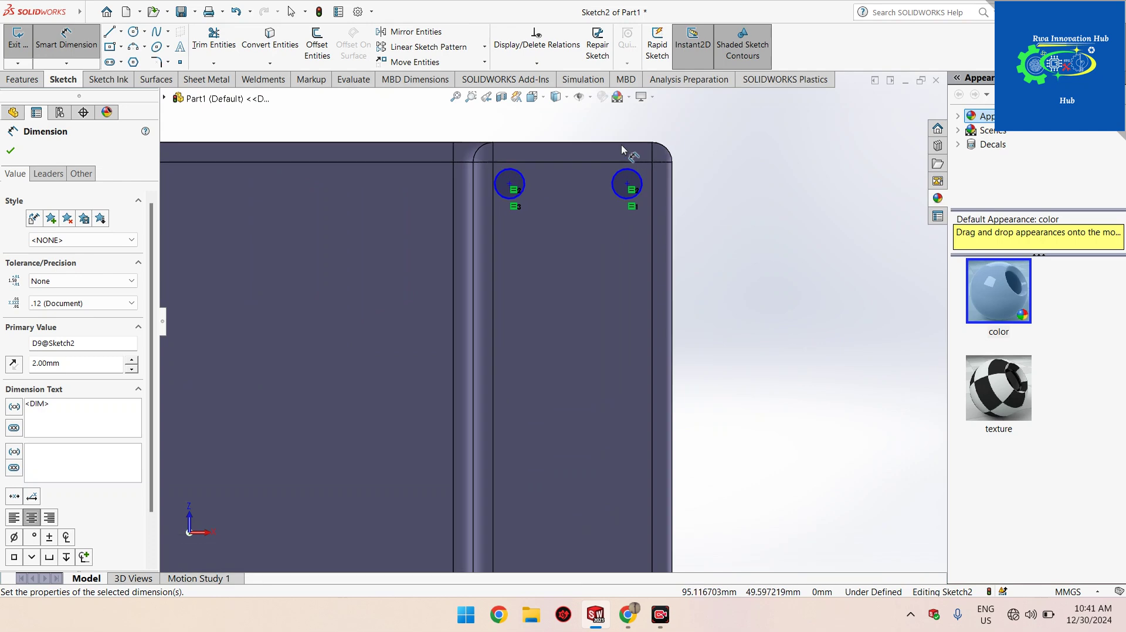
click(454, 220)
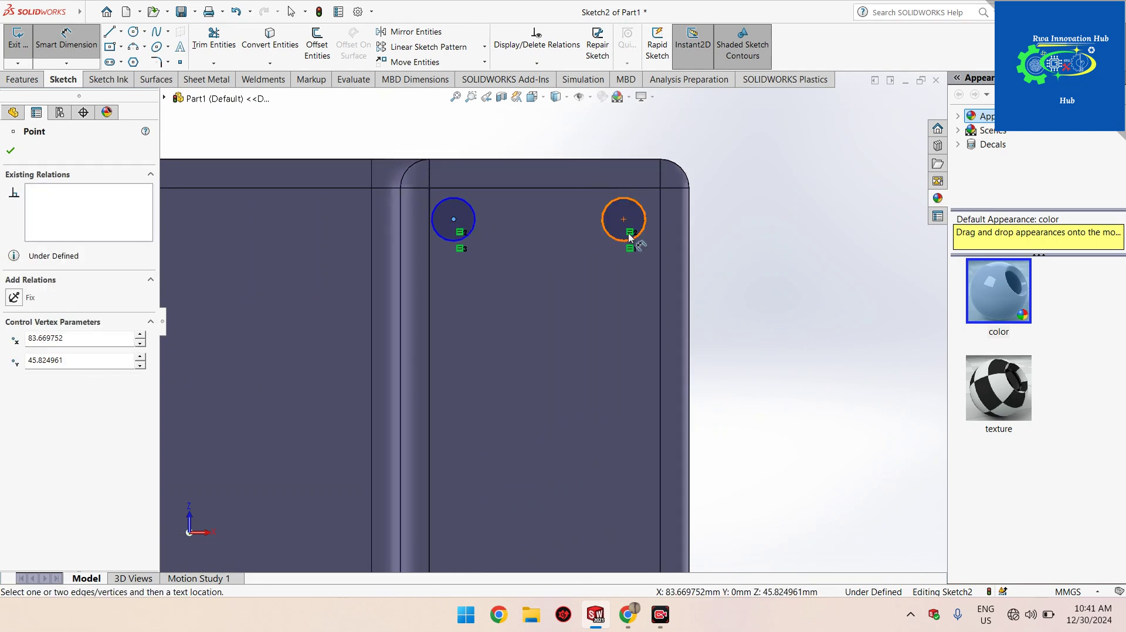
click(624, 220)
click(522, 278)
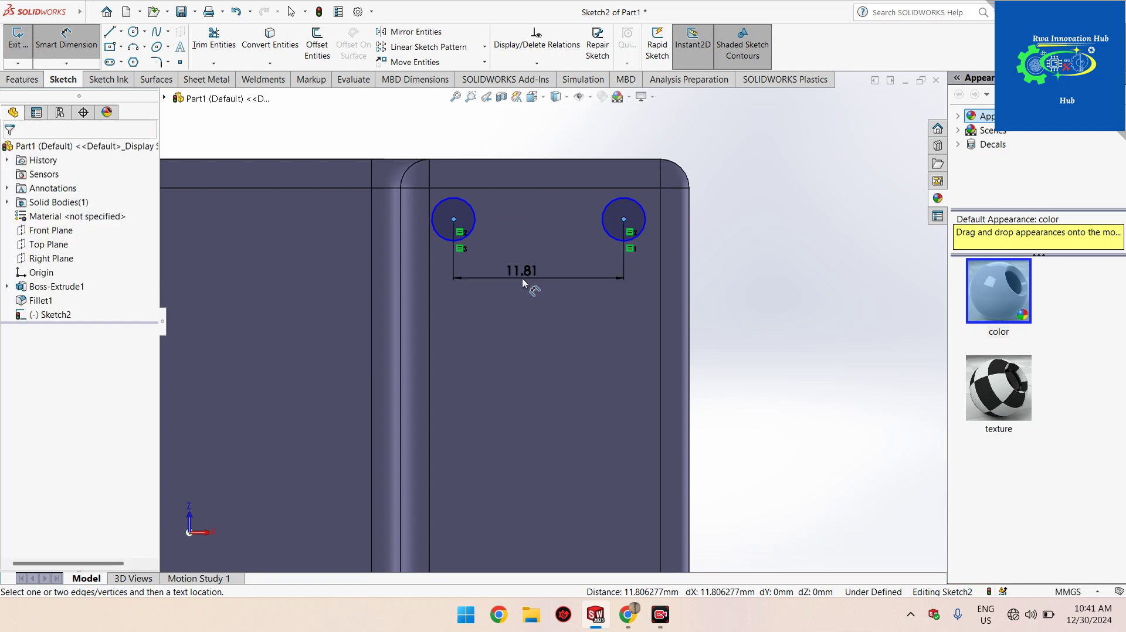
text(1)
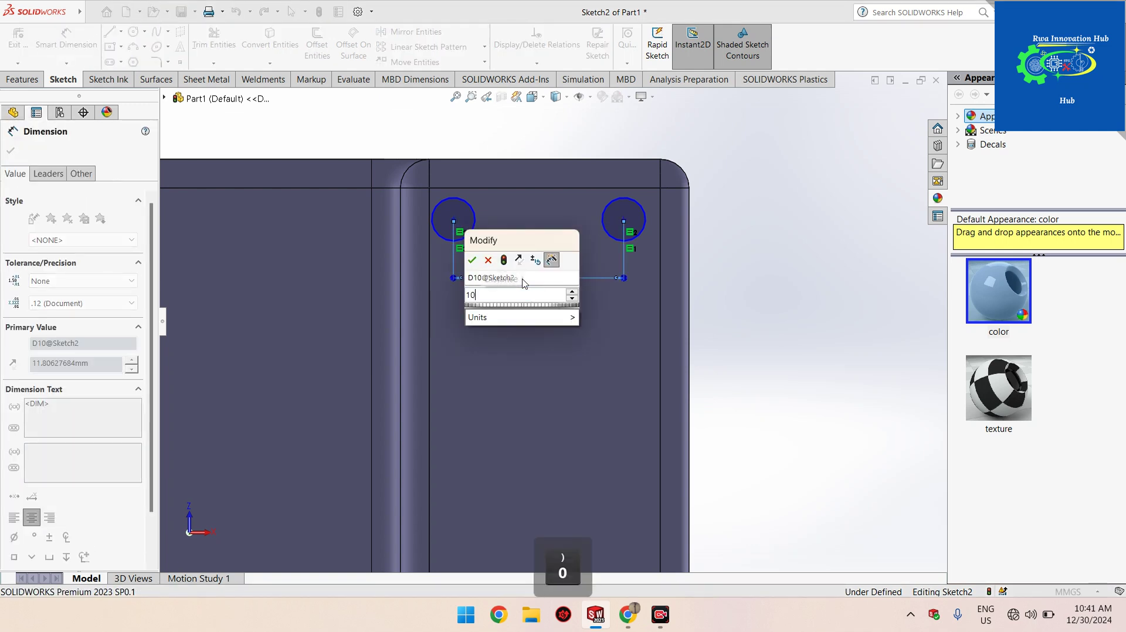
text(0)
key(Return)
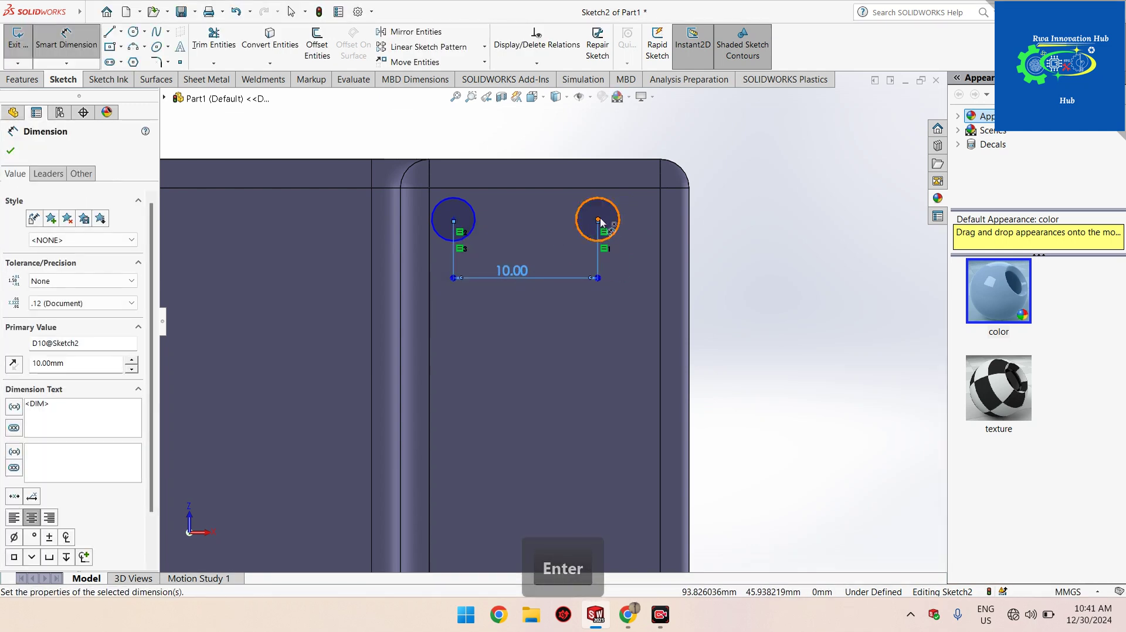
Dimension the right leg's upper-left circle center 3 mm from the inner vertical edge of the leg's face
click(453, 220)
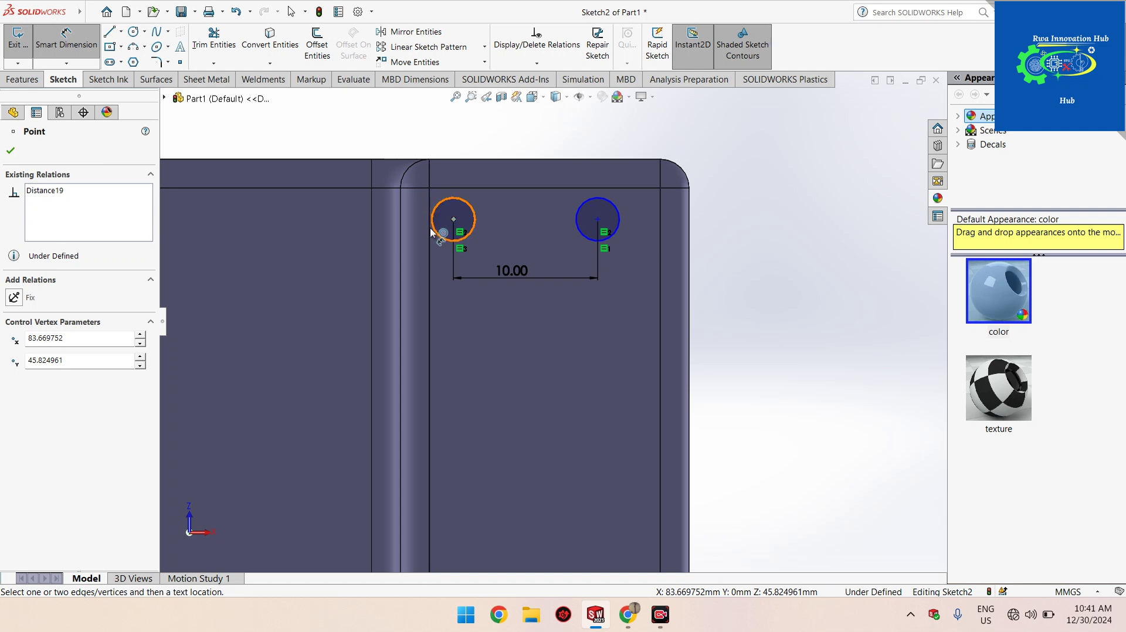
click(428, 230)
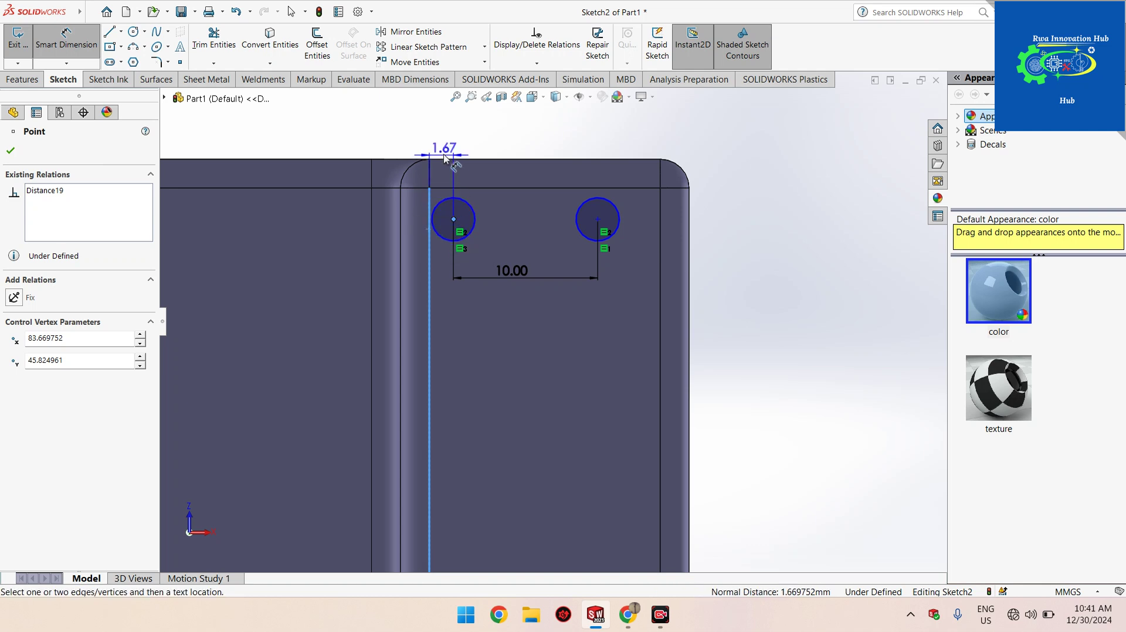
click(443, 155)
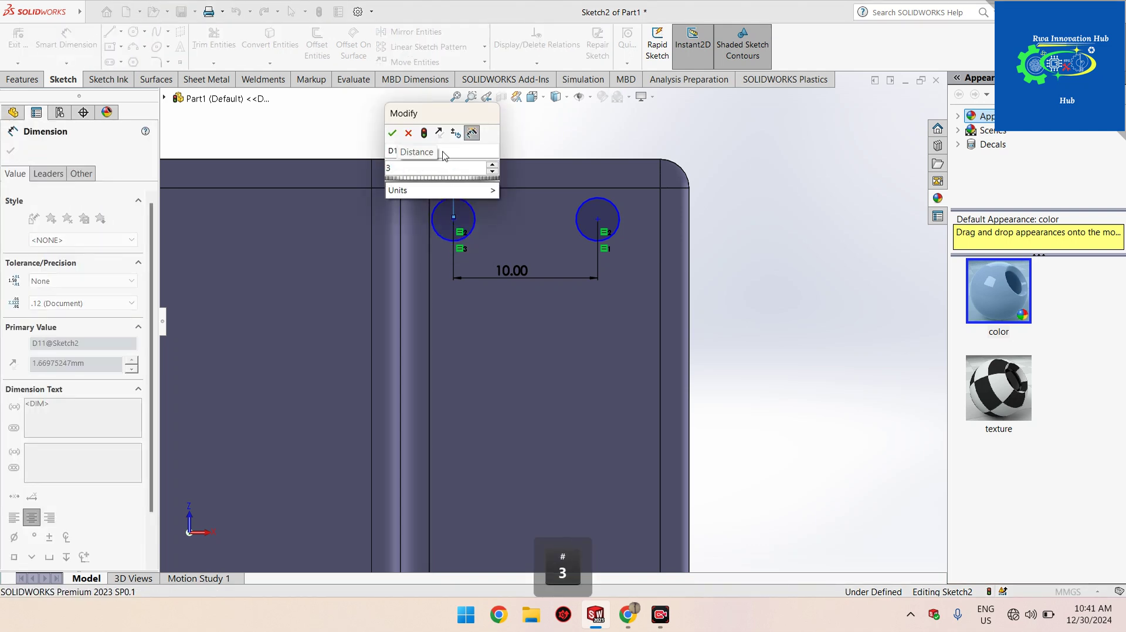
key(Return)
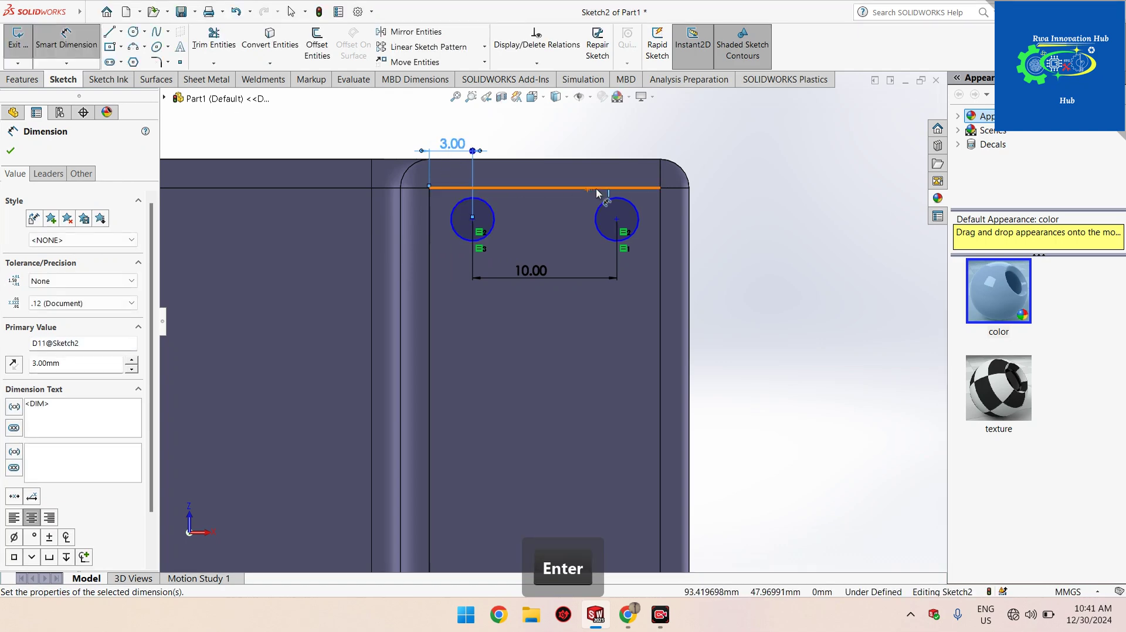
key(Escape)
Dimension the right leg's upper-right circle center 2 mm below the upper edge of the leg's face
click(616, 221)
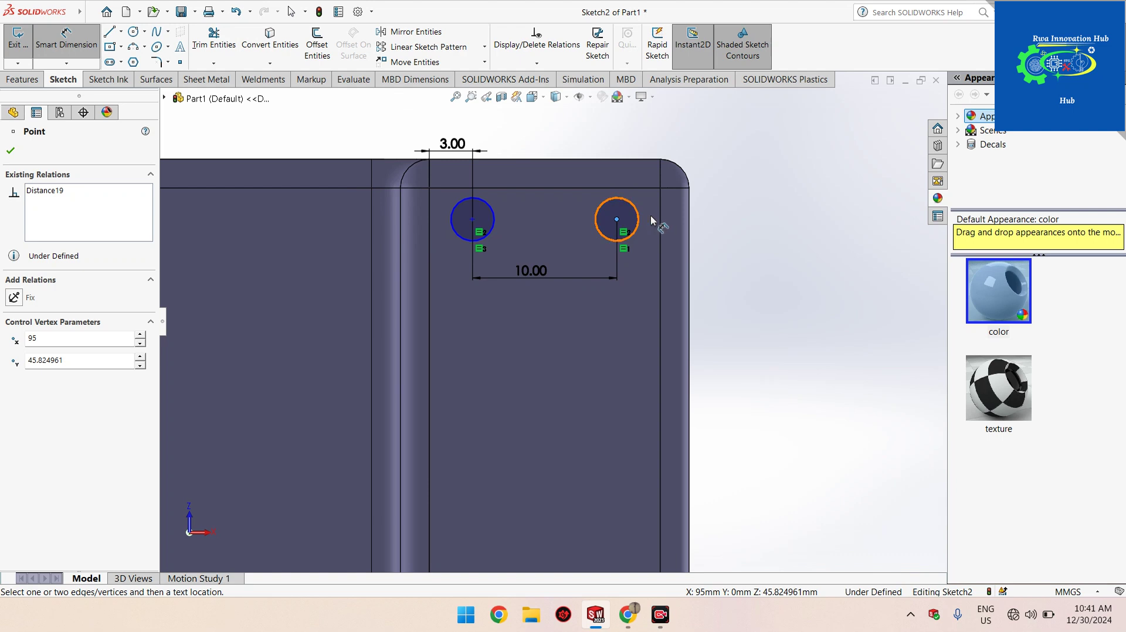
click(614, 189)
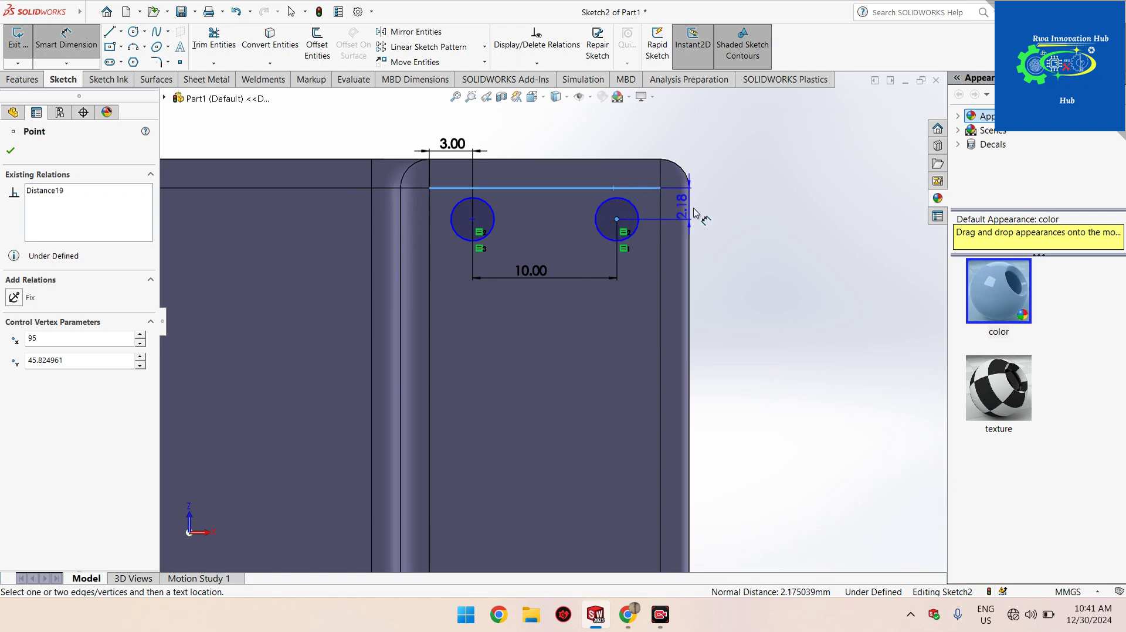
click(706, 214)
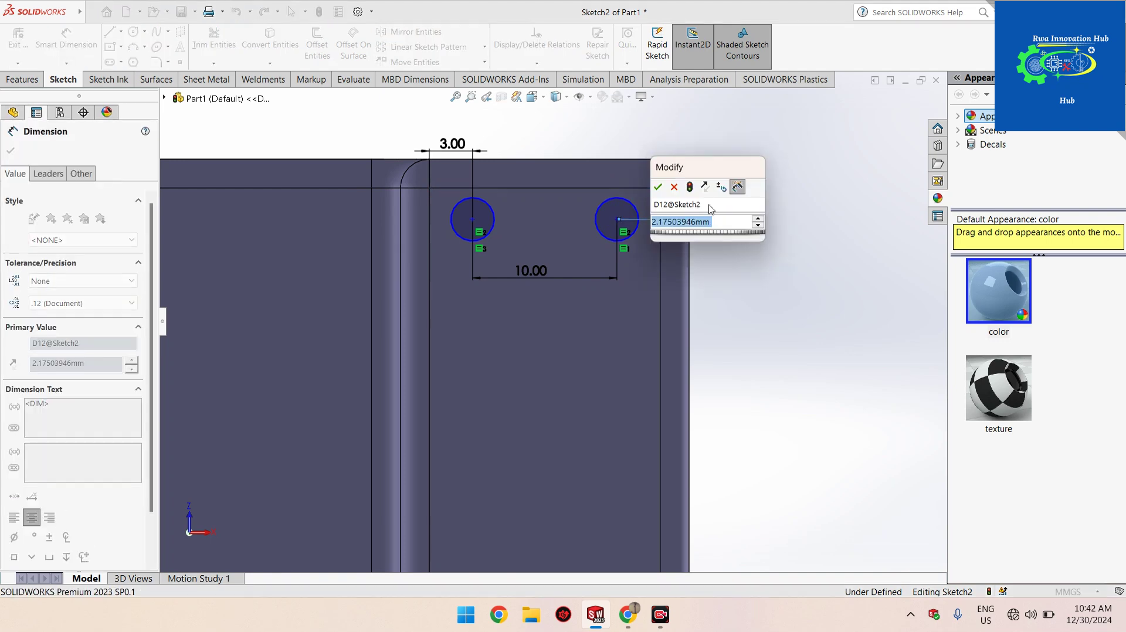
text(2)
key(Return)
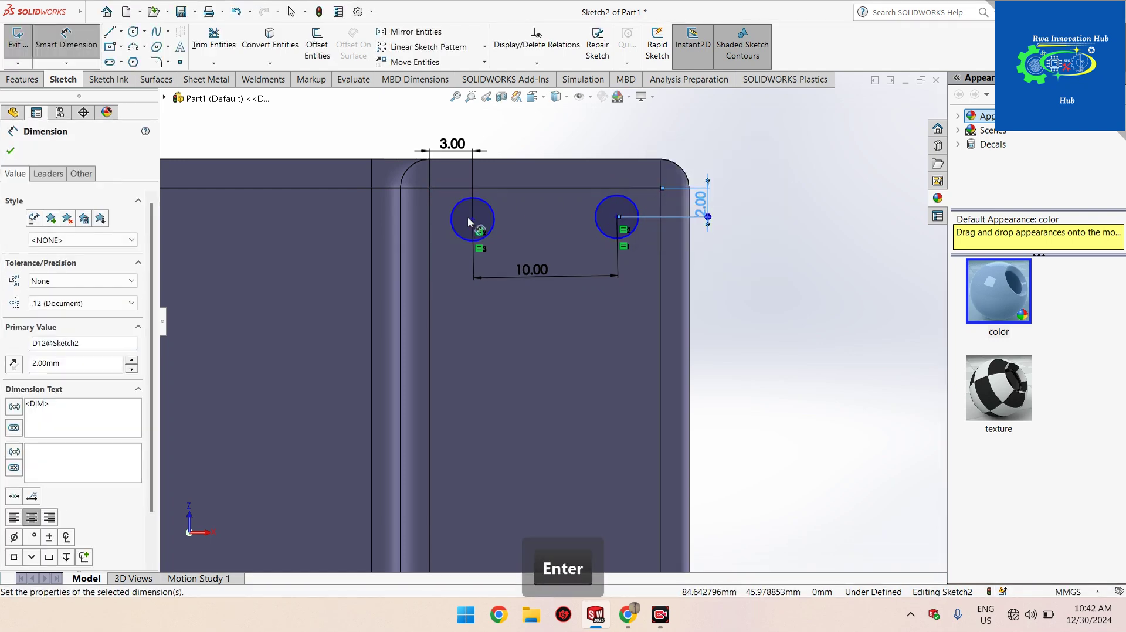
Dimension the right leg's upper-left circle center 2 mm below the upper edge of the leg's face
click(473, 219)
click(469, 188)
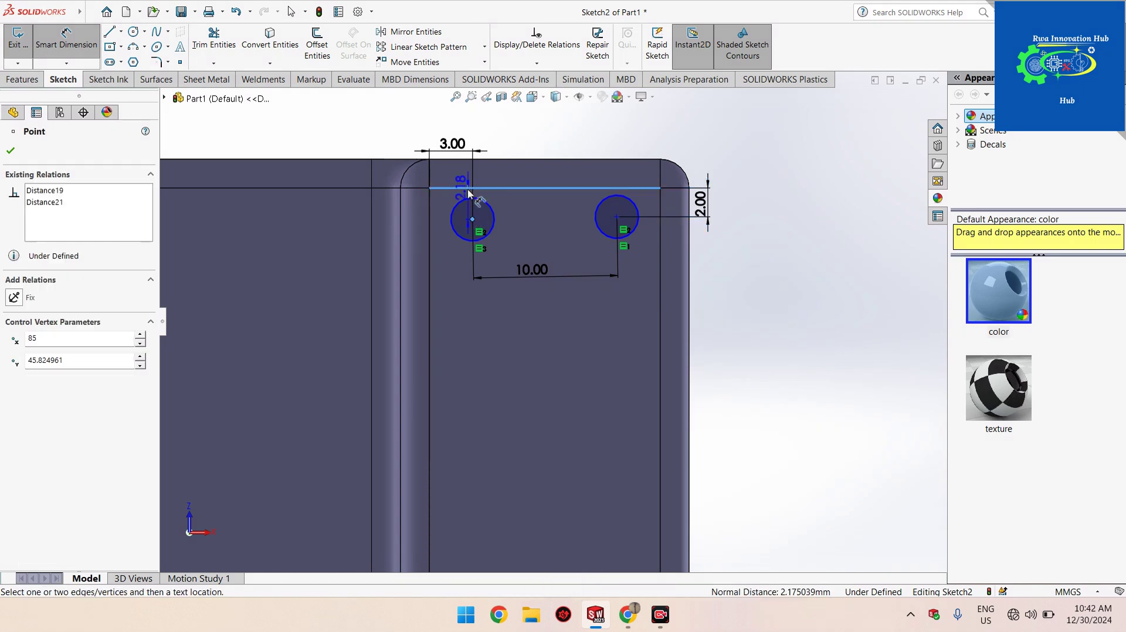
click(358, 214)
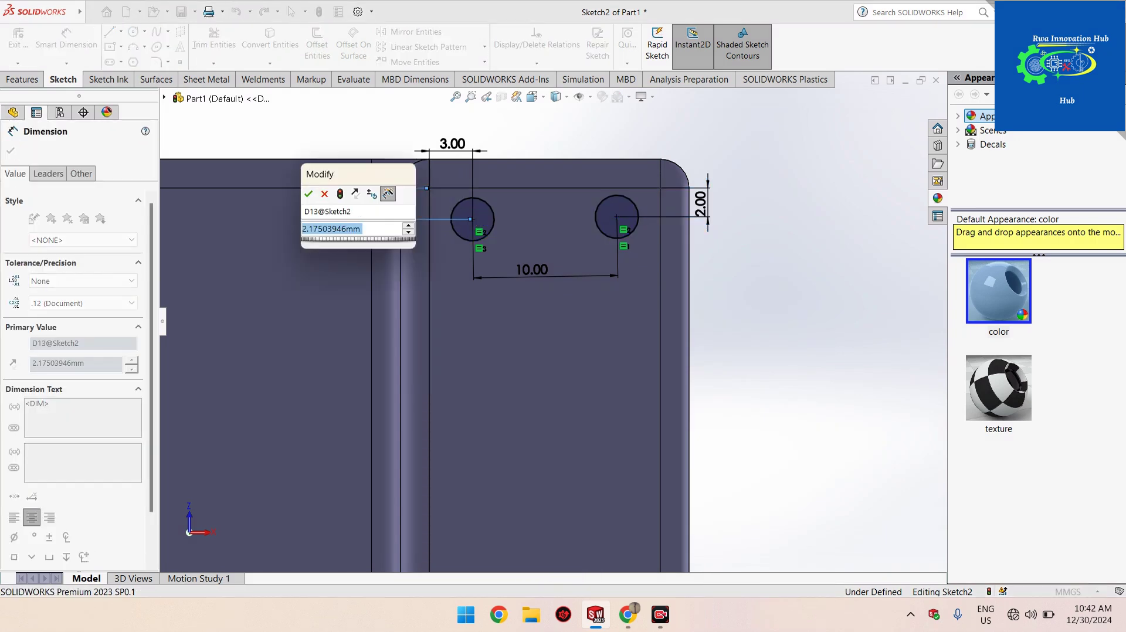
key(Return)
Dimension the horizontal distance between the centers of the right leg's two lower circles as 10 mm
scroll(498, 359, down, 2)
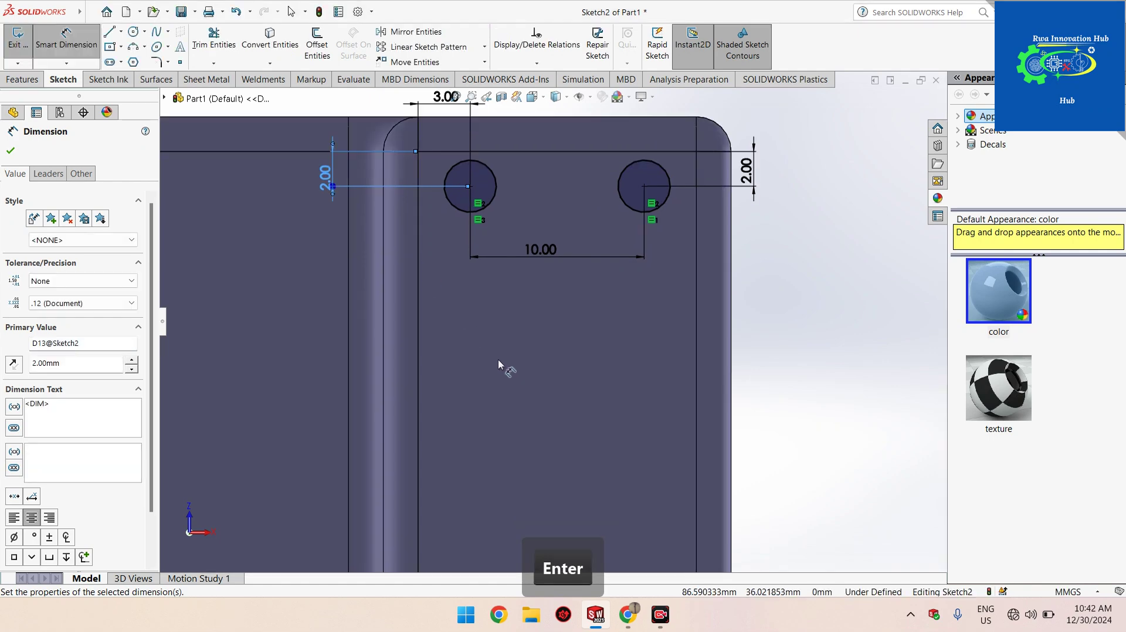
scroll(549, 437, up, 5)
scroll(573, 516, down, 3)
scroll(564, 465, up, 3)
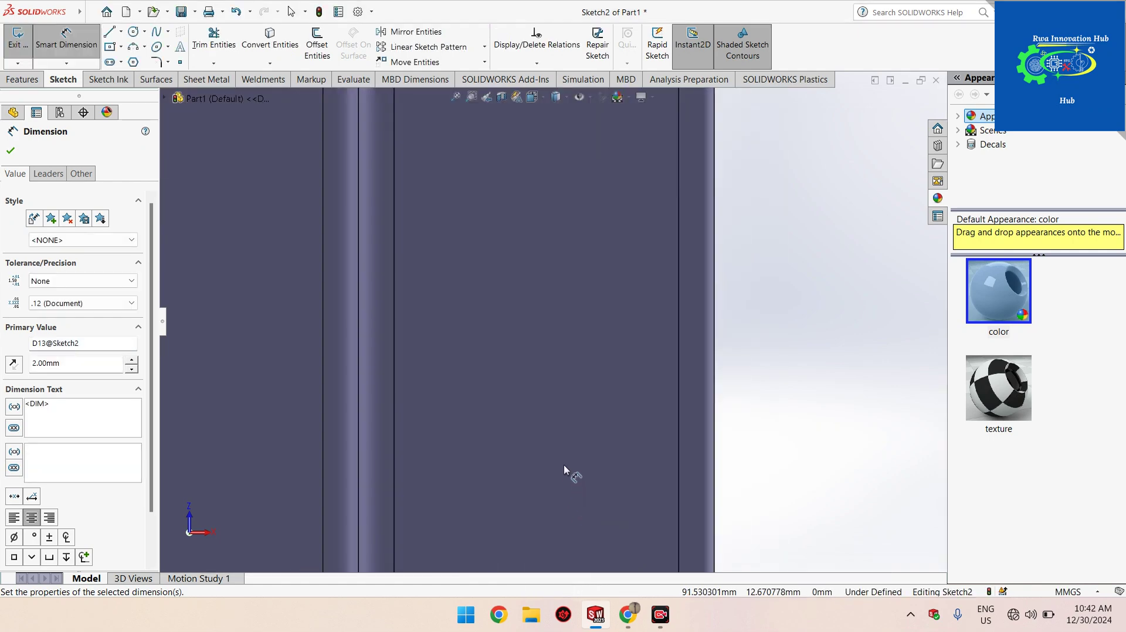
click(460, 484)
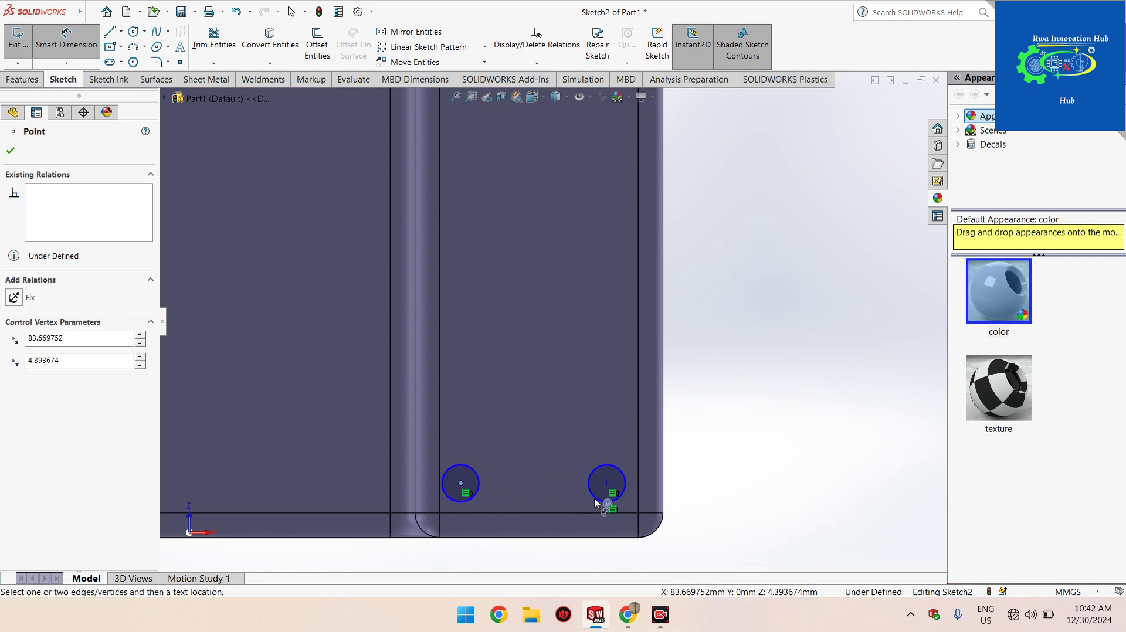
click(607, 484)
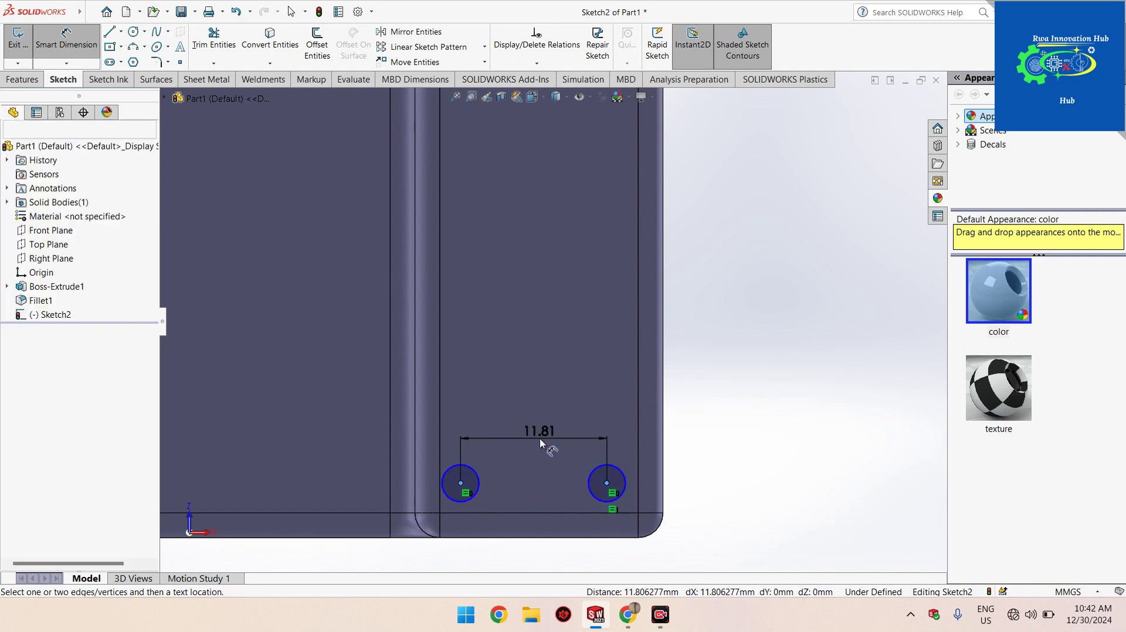
click(540, 437)
text(10)
key(Return)
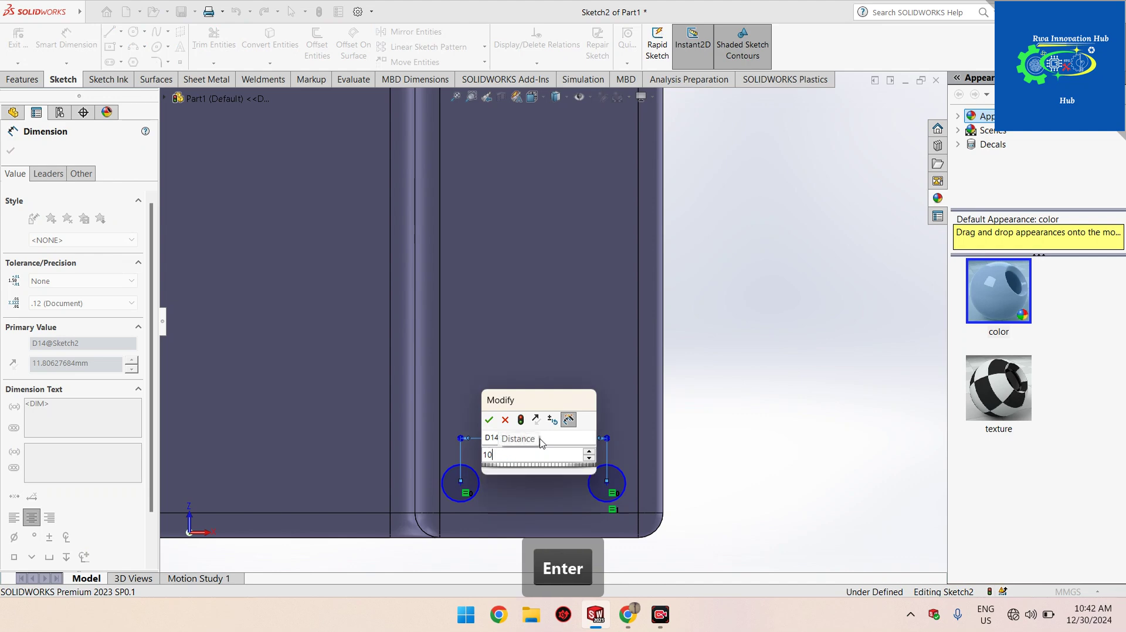
Dimension the right leg's lower-left circle center 3 mm from the inner vertical edge of the leg's face
click(461, 484)
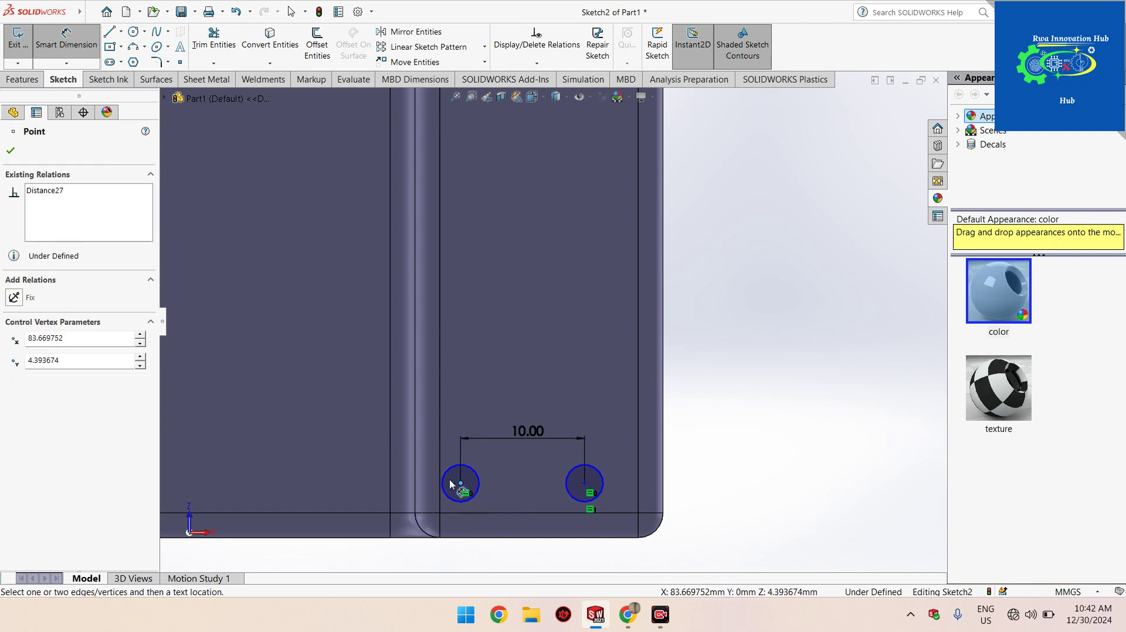
click(440, 479)
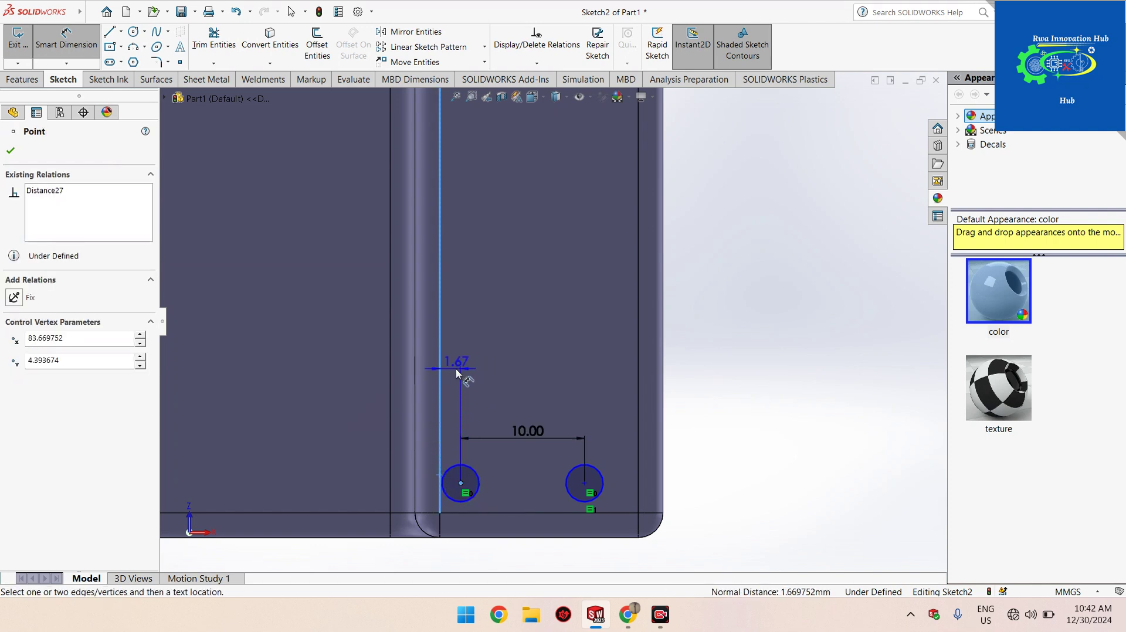
click(457, 374)
text(2)
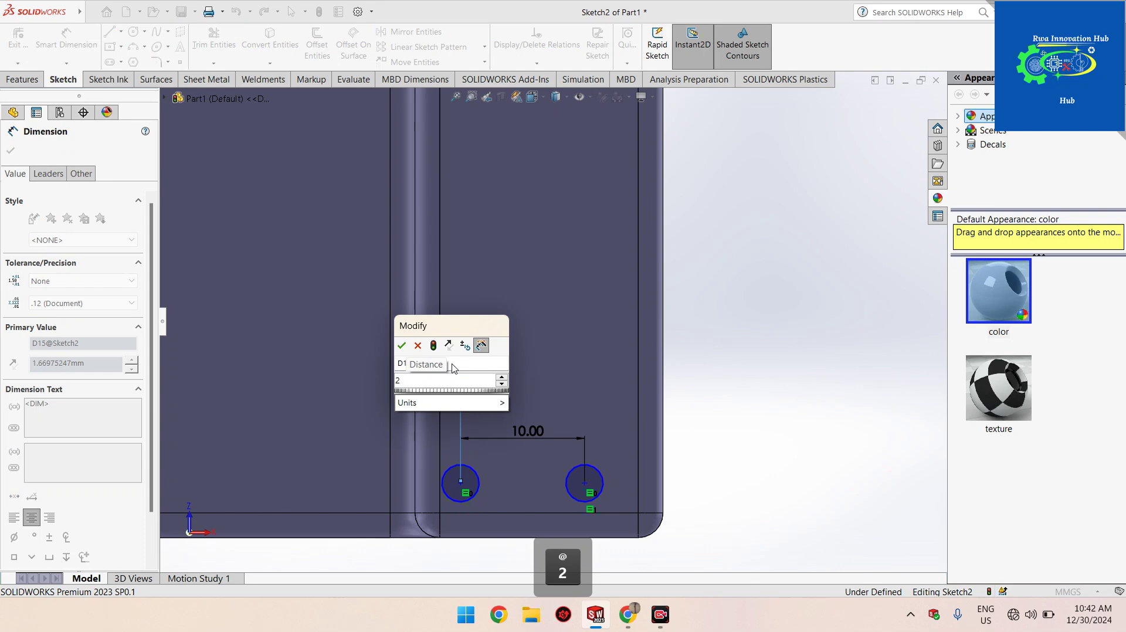
key(BackSpace)
text(3)
key(Return)
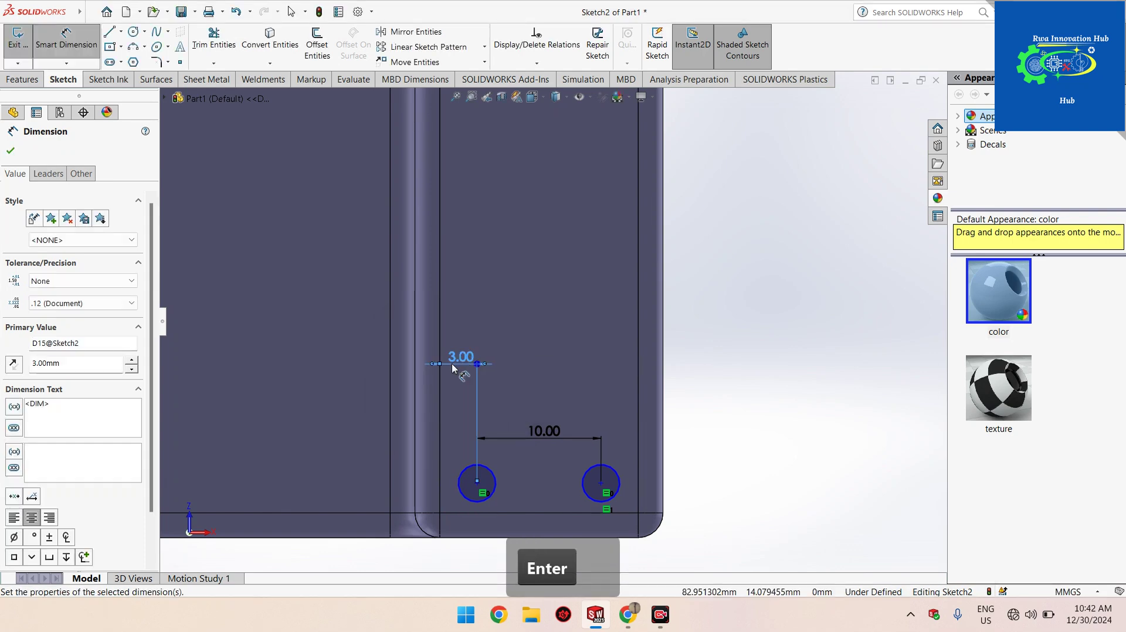
Dimension the right leg's lower-right circle center 2 mm above the lower edge of the leg's face
click(601, 484)
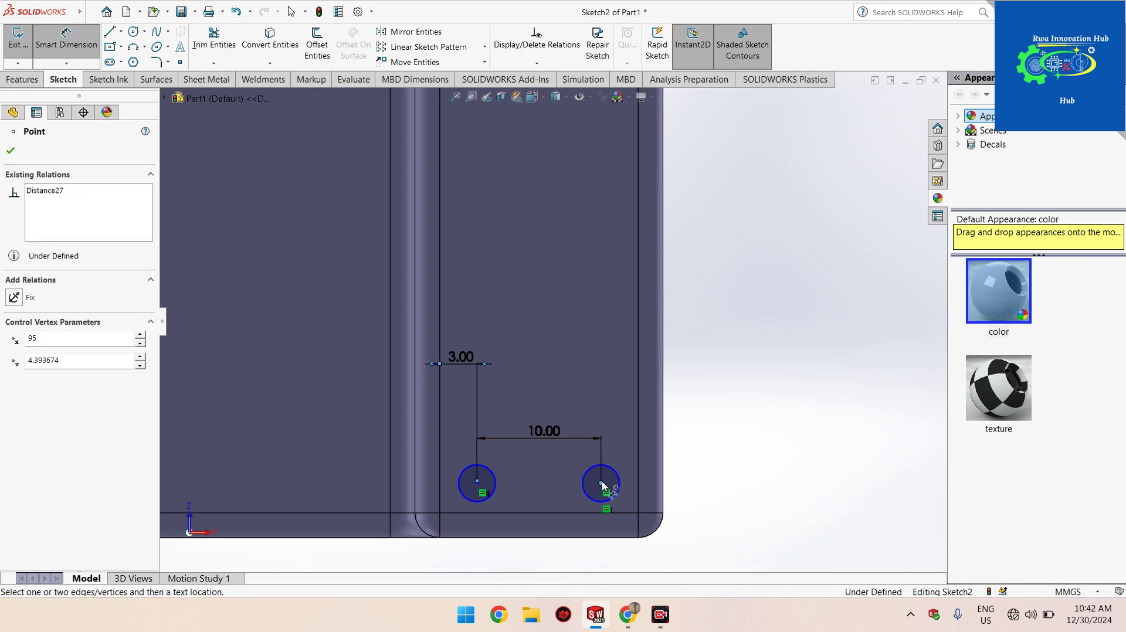
click(595, 514)
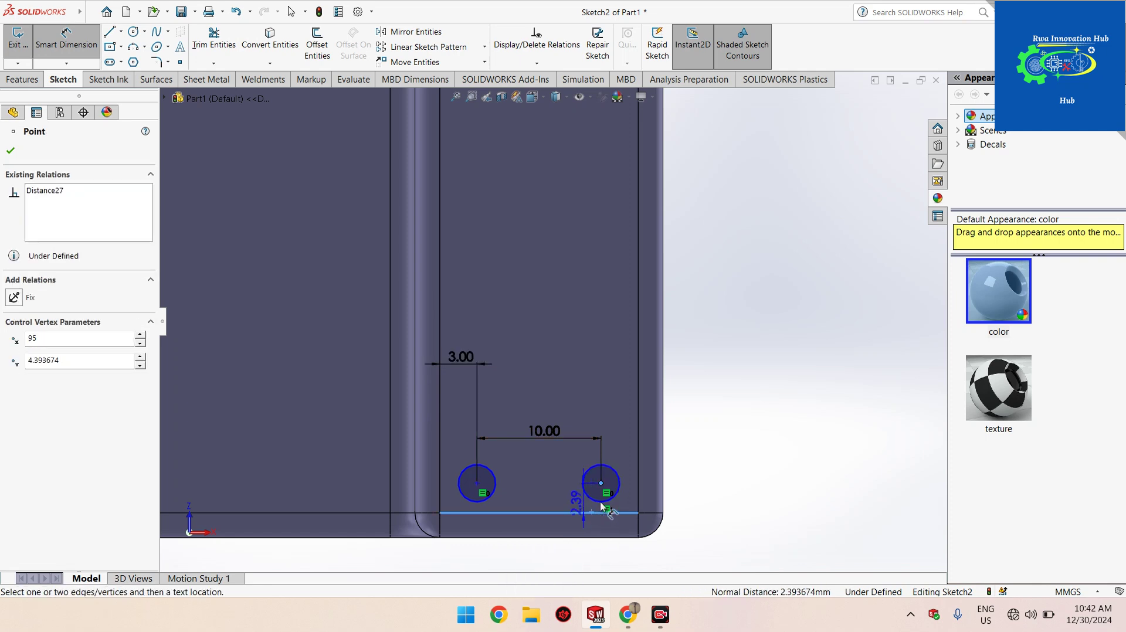
click(688, 502)
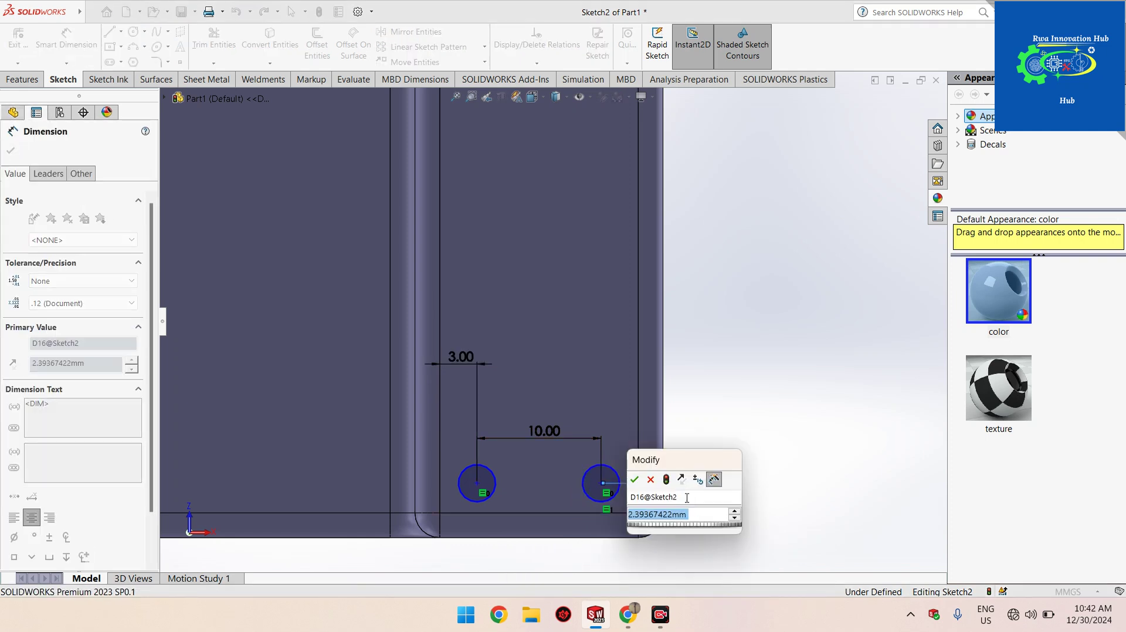
key(Return)
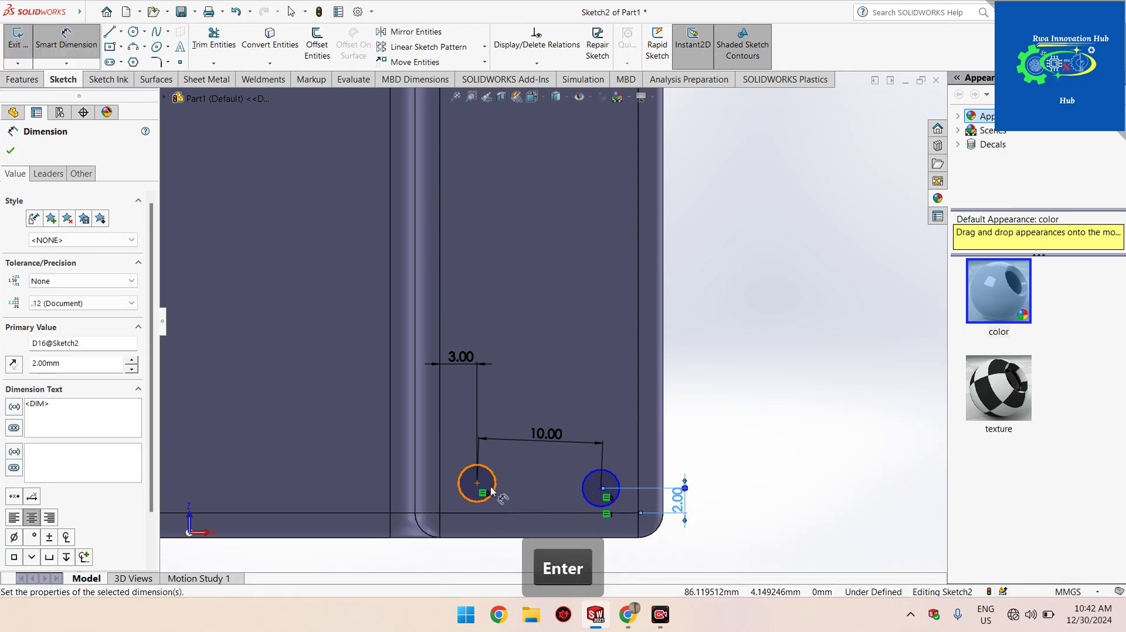
Dimension the right leg's lower-left circle center 2 mm above the lower edge of the leg's face
click(478, 483)
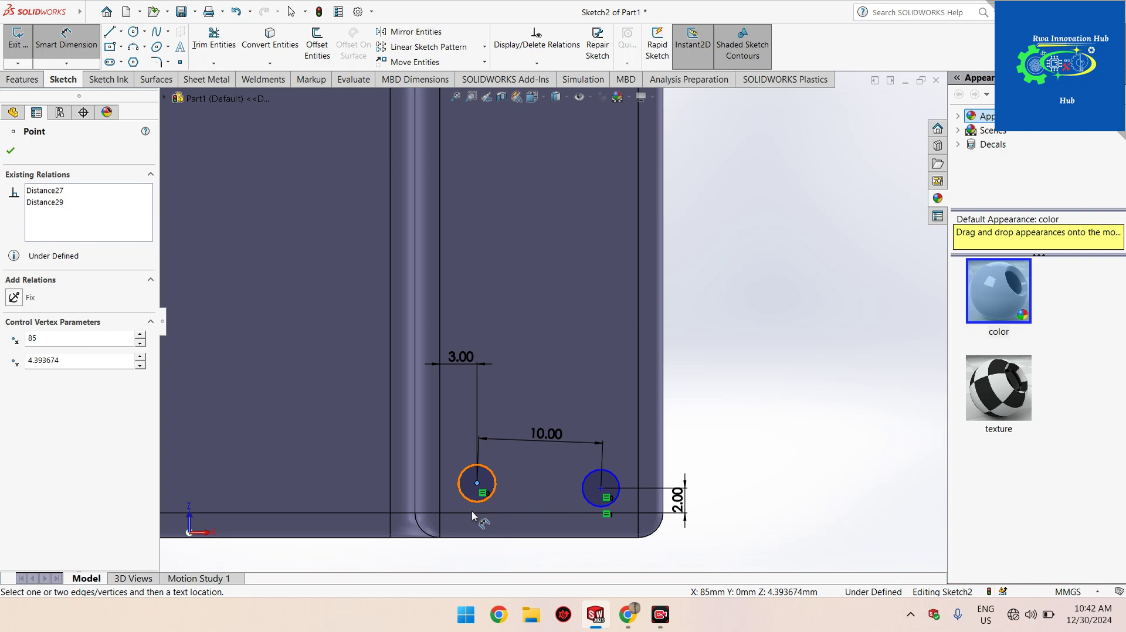
click(473, 514)
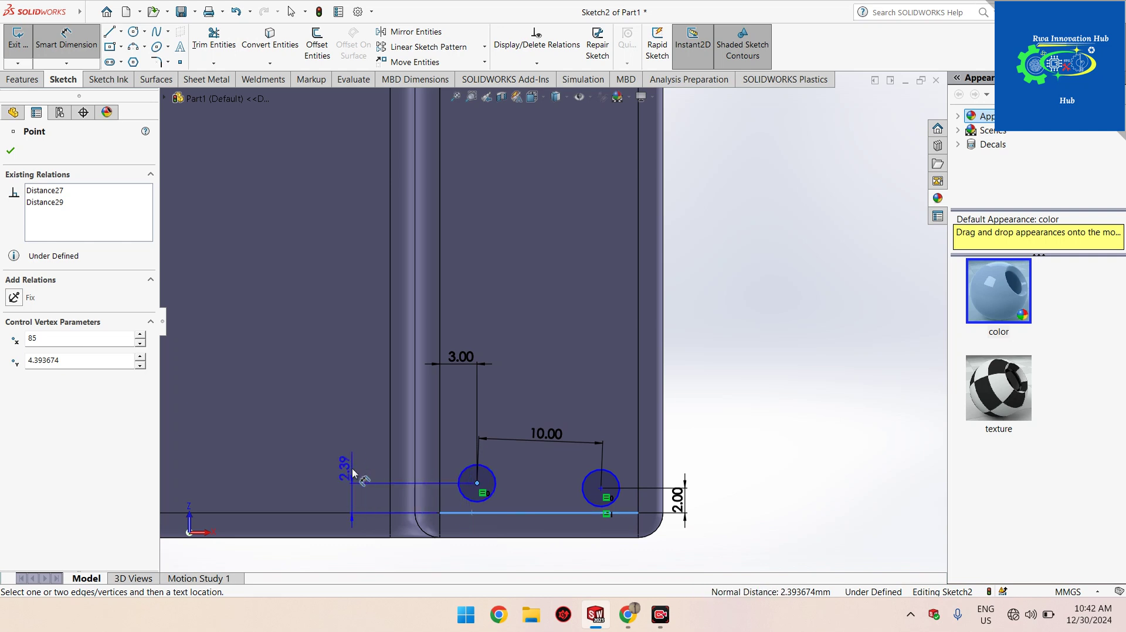
click(346, 494)
text(2)
key(Return)
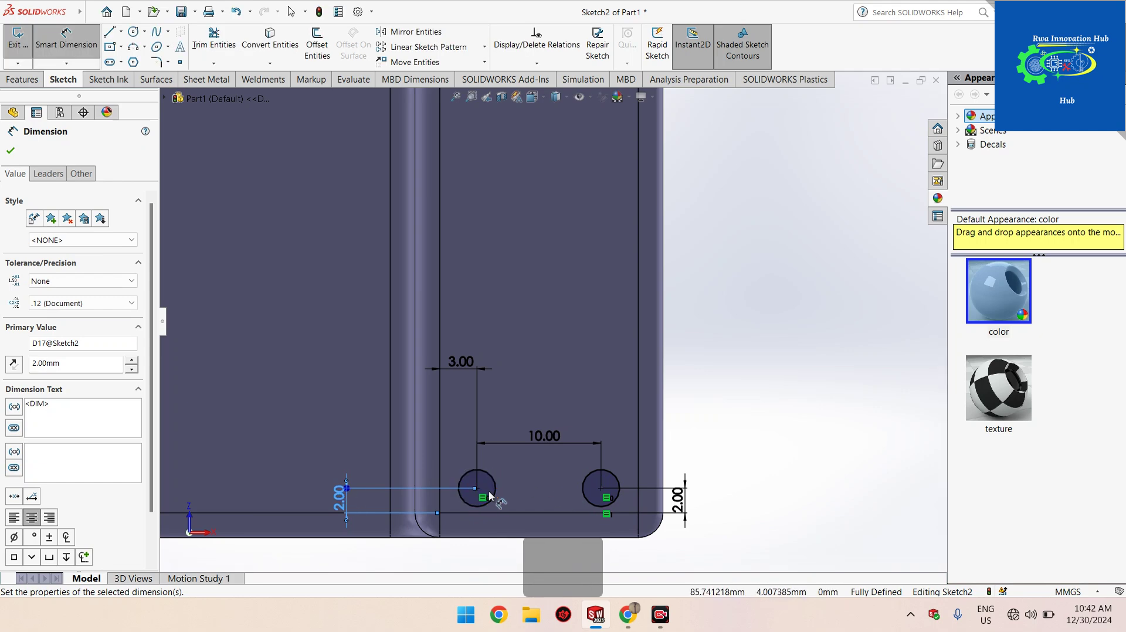
Start a blind Boss-Extrude of the eight circles away from the legs' undersides with a depth of 2 mm
scroll(481, 512, up, 5)
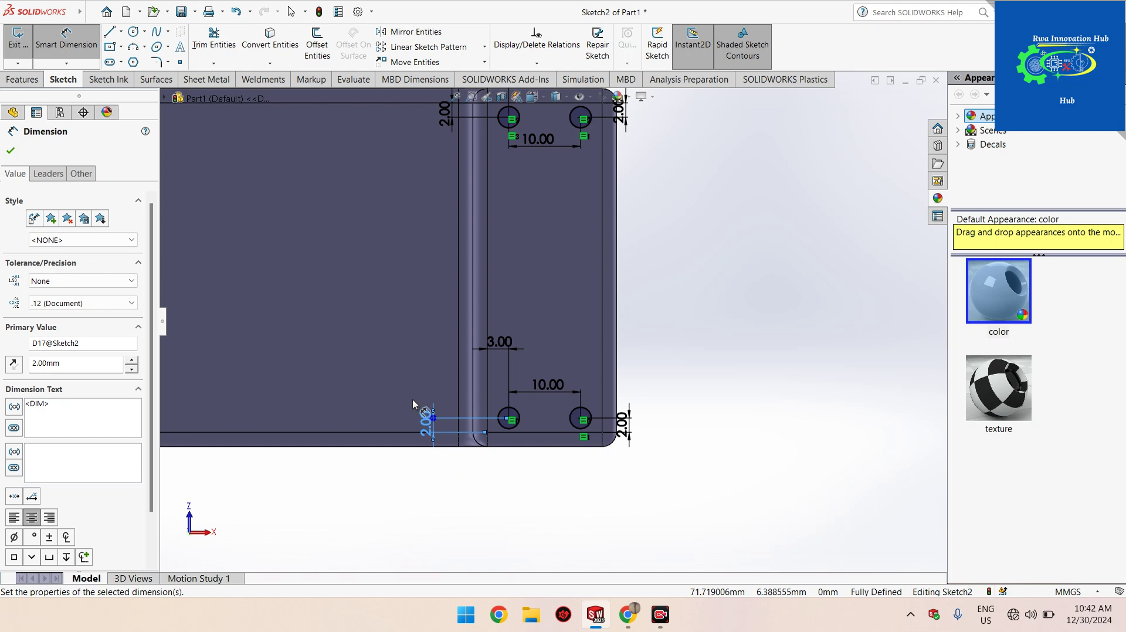
scroll(360, 280, down, 5)
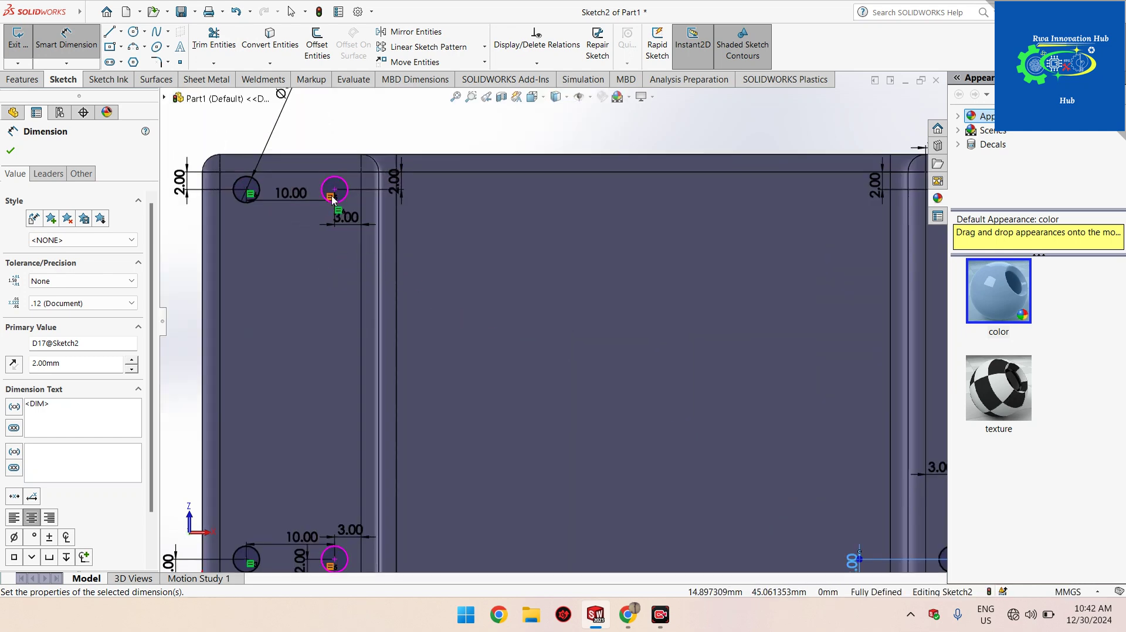
click(20, 79)
click(23, 44)
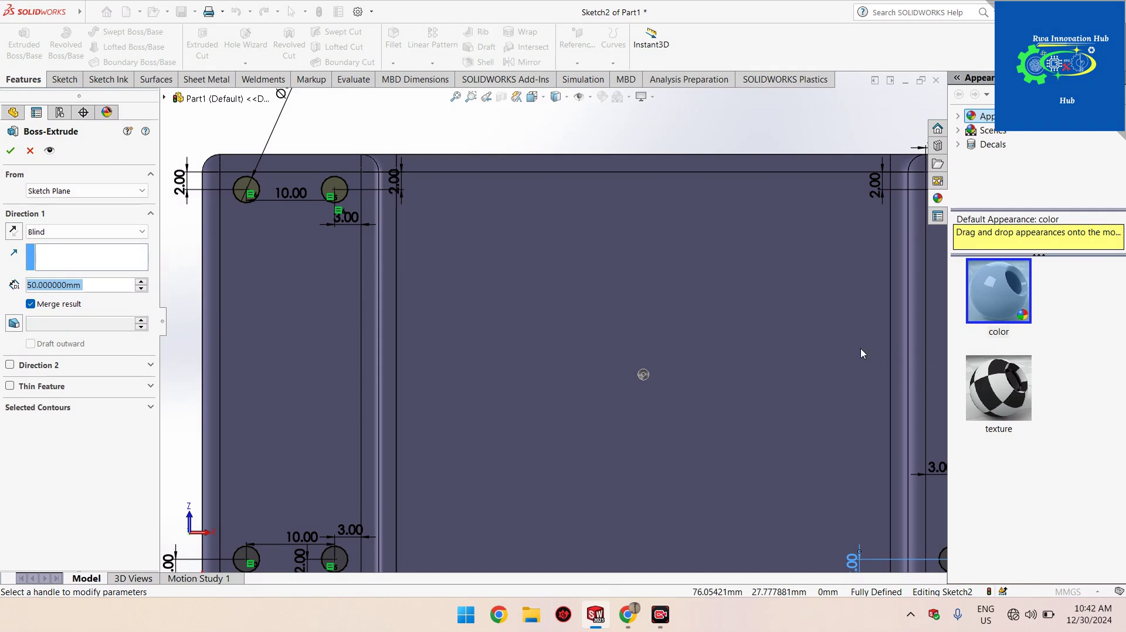
key(f)
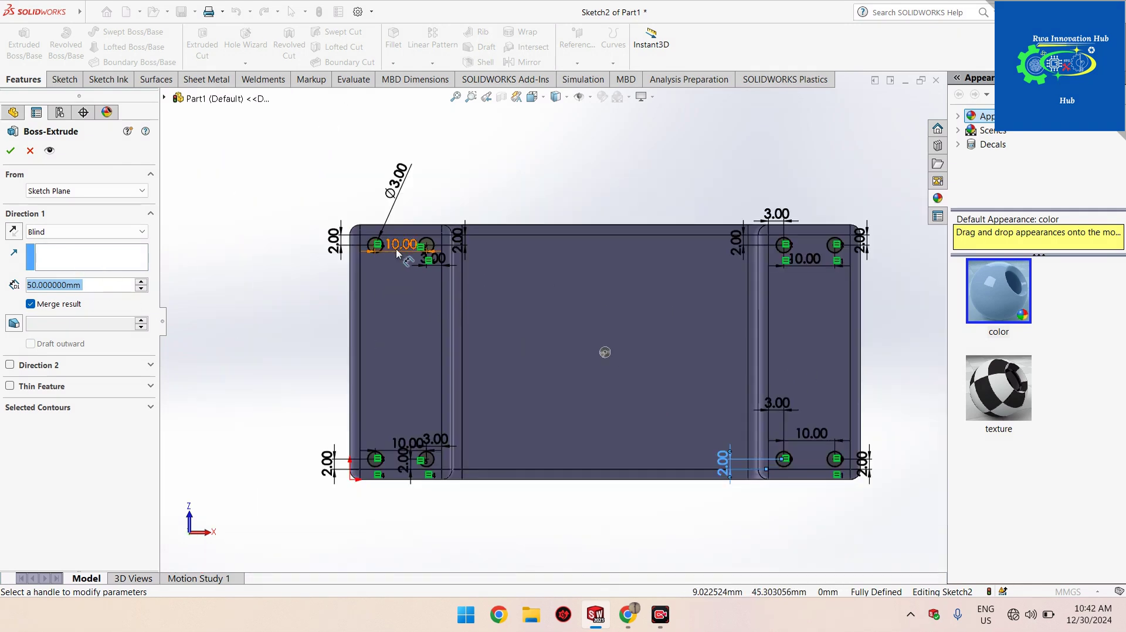
middle_drag(315, 252, 310, 299)
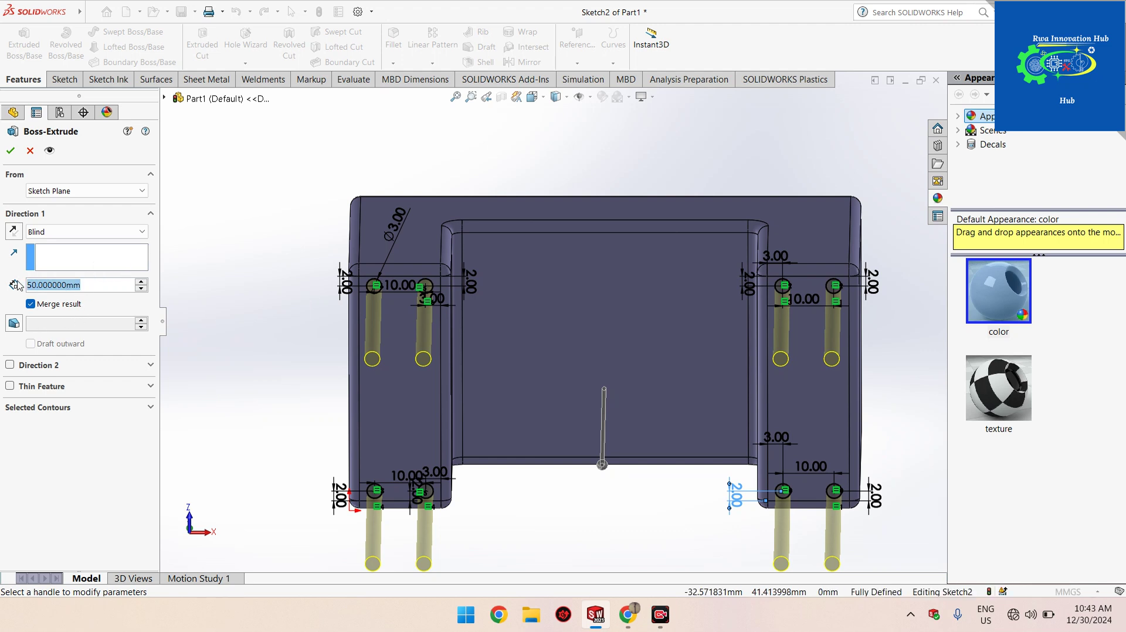
text(2)
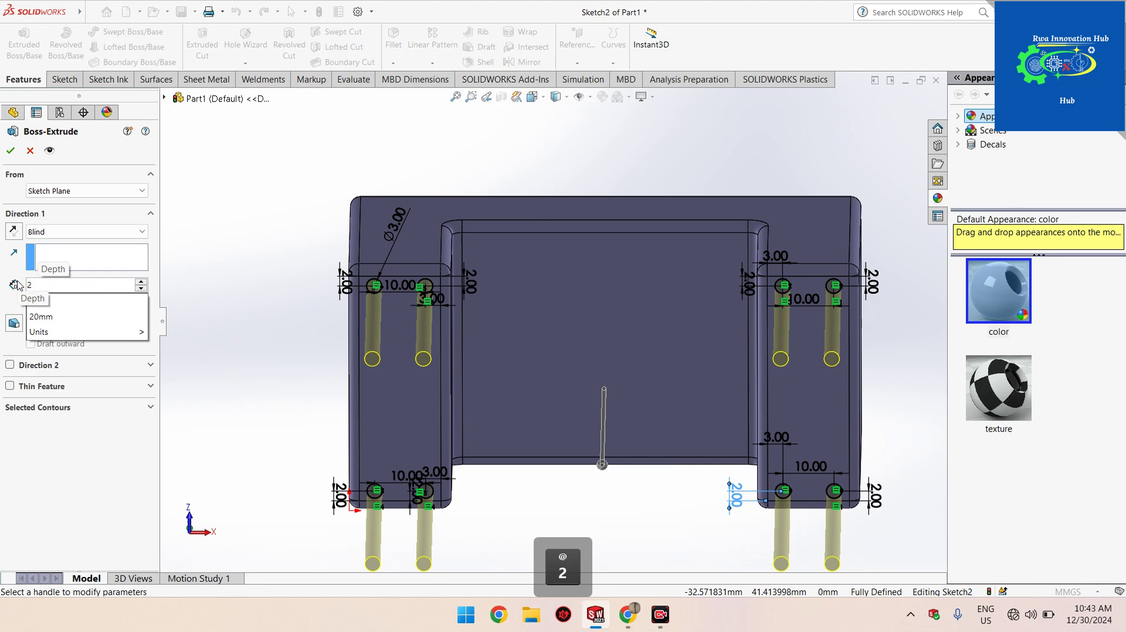
key(Return)
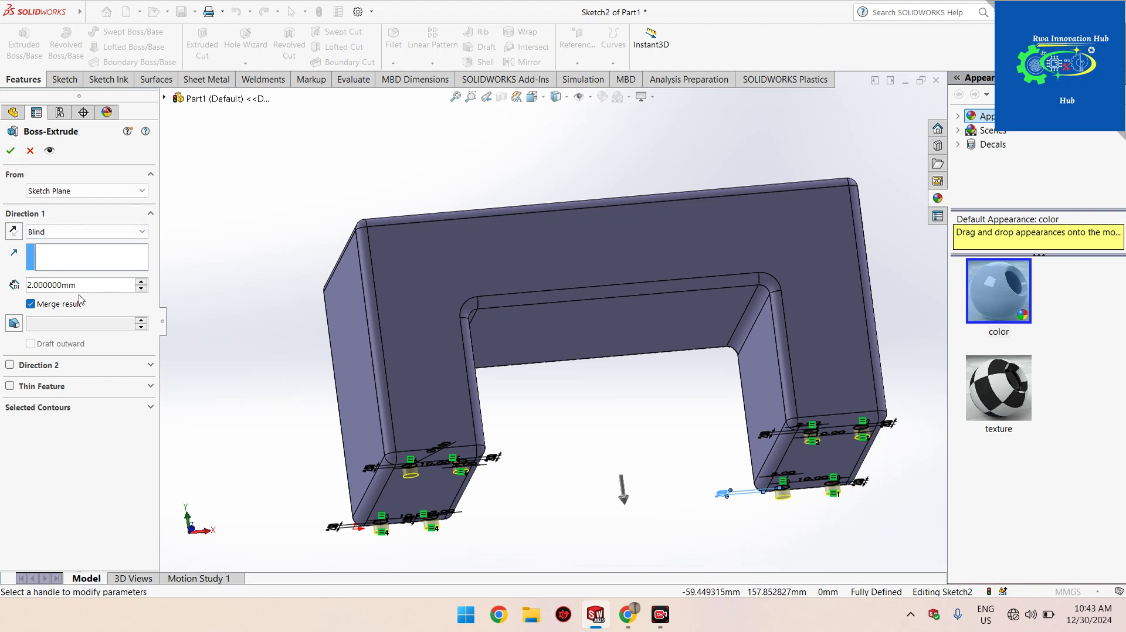
Set the circles' extrusion depth to 1 mm and complete the Boss-Extrude
click(81, 286)
click(81, 285)
drag(81, 285, 24, 283)
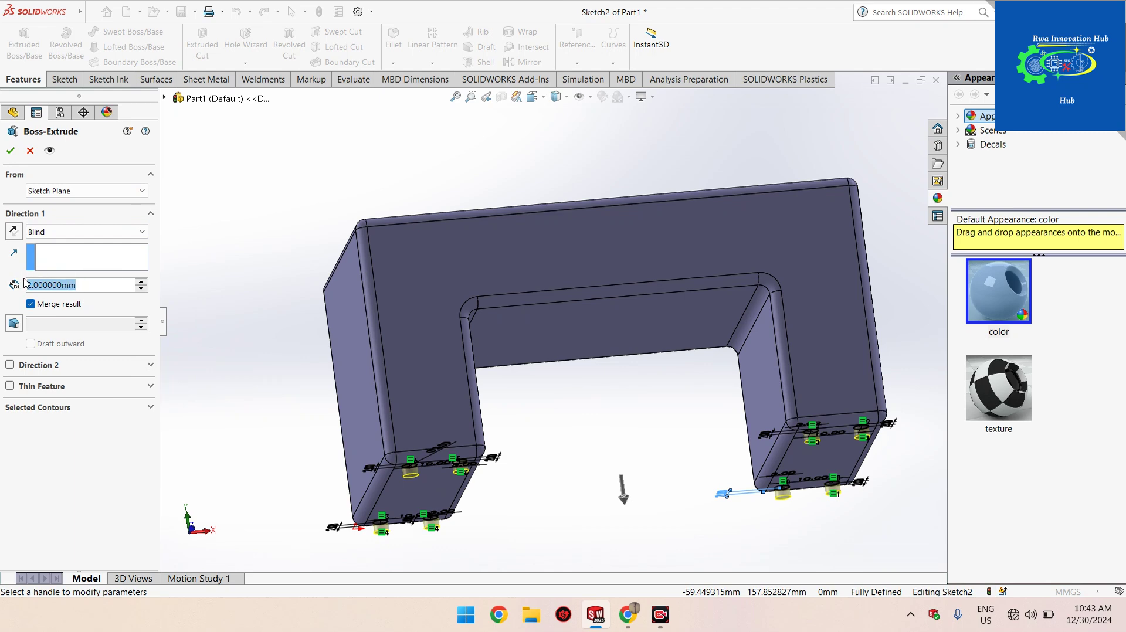
text(1)
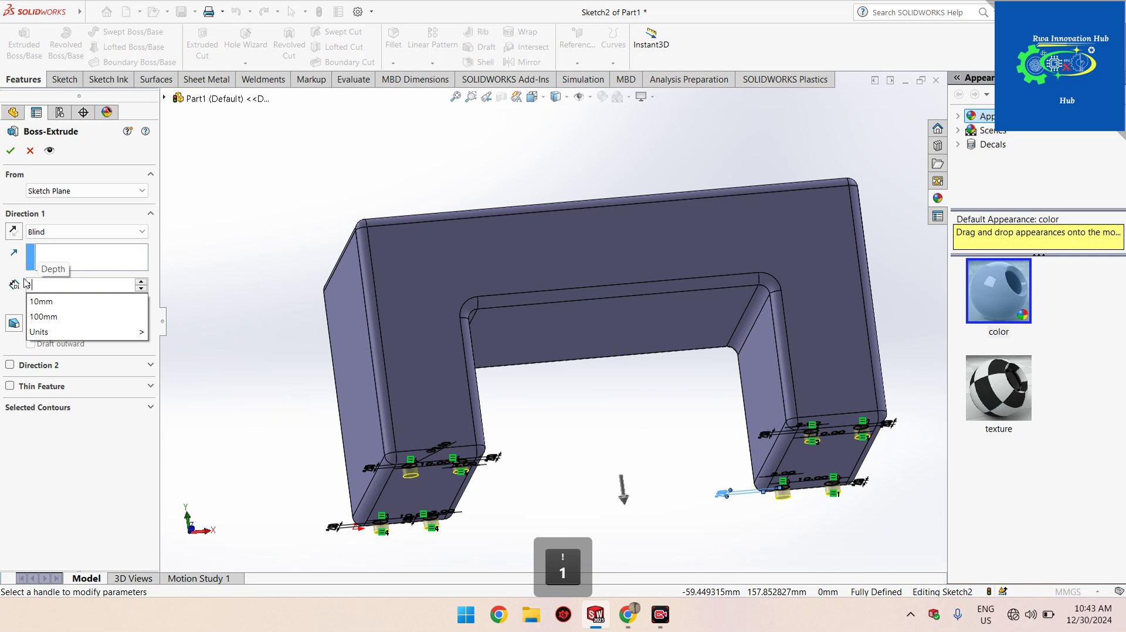
key(Return)
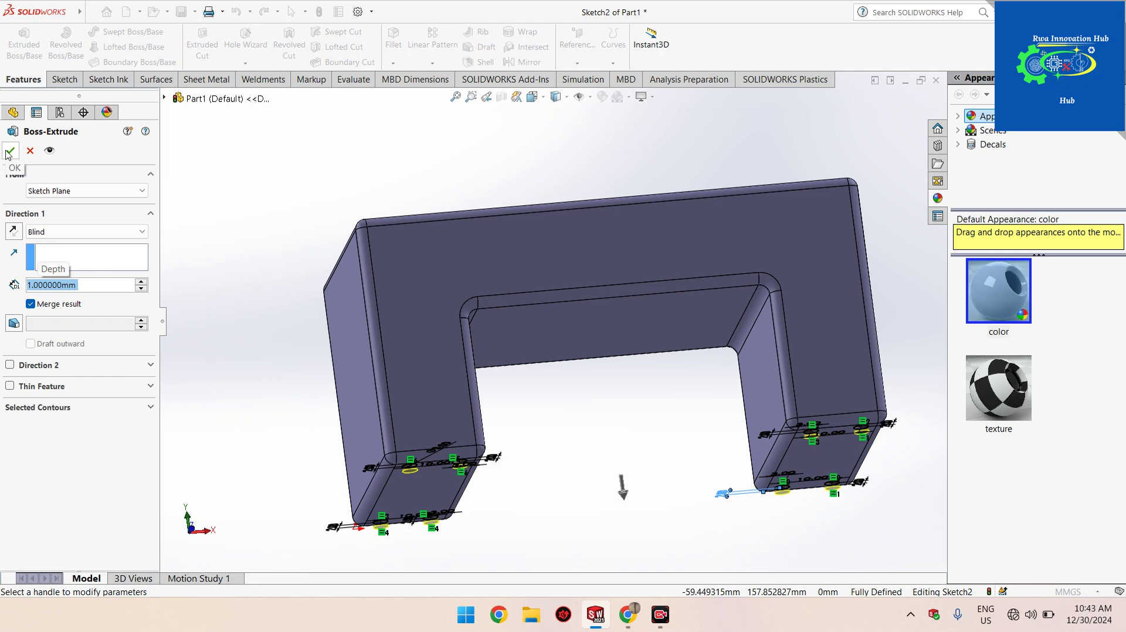
click(10, 151)
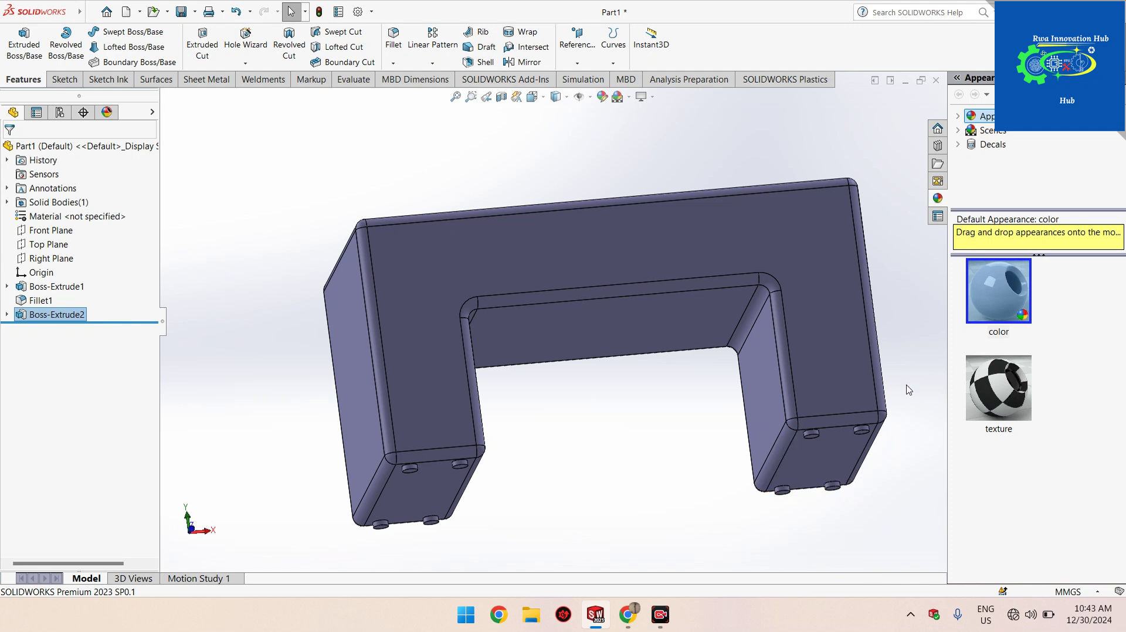
Apply the light pink color from the standard swatches to the extruded feet under the legs
middle_drag(609, 545, 611, 516)
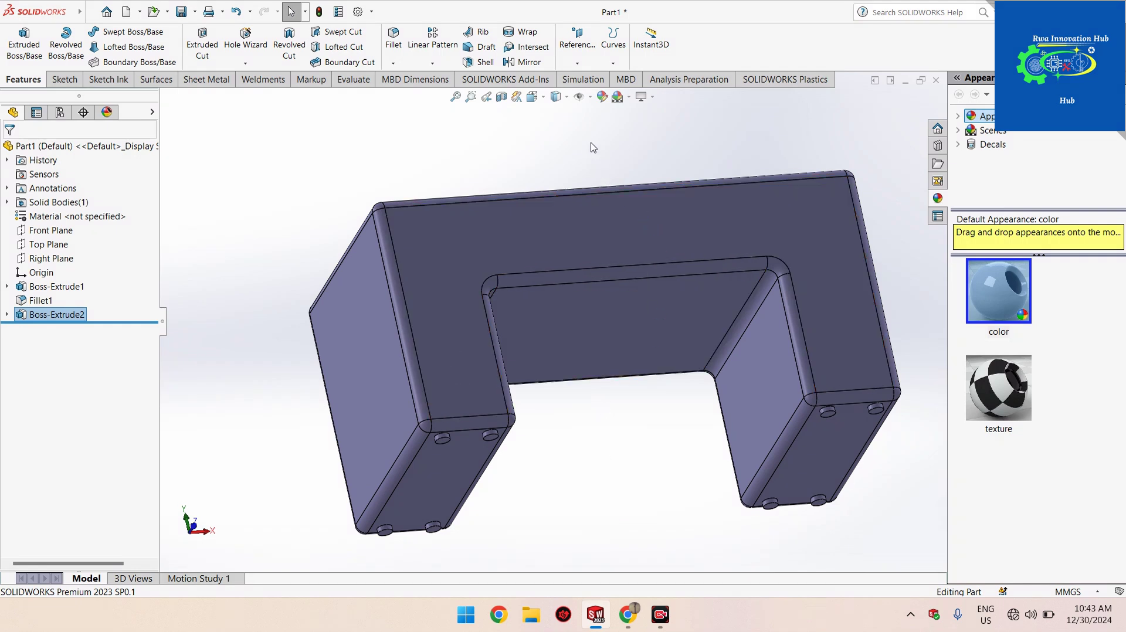
click(605, 100)
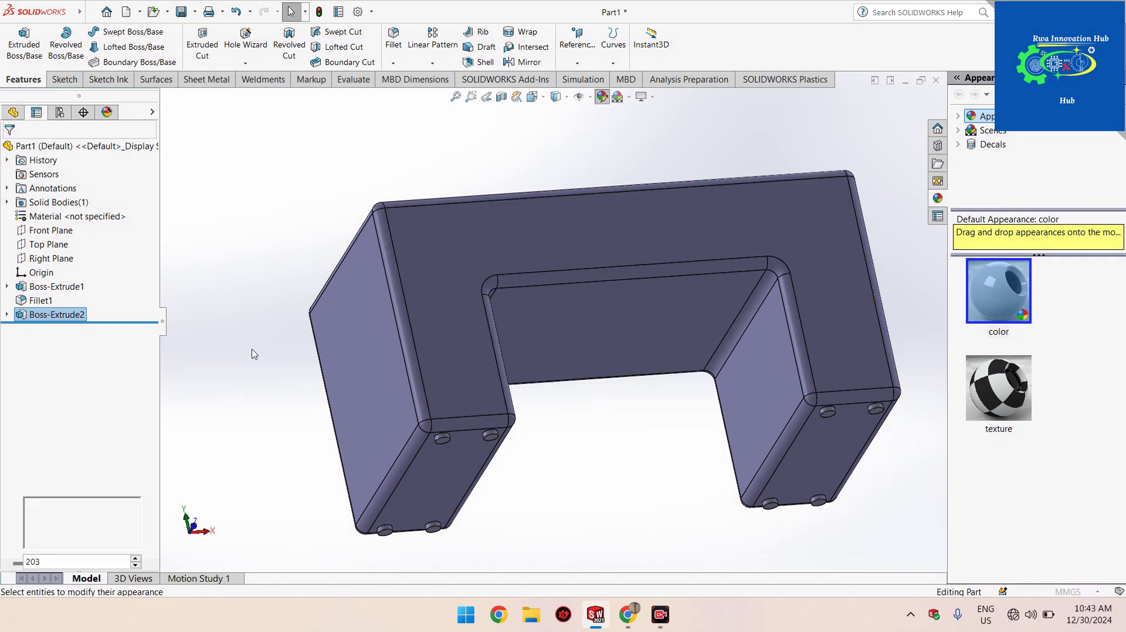
click(79, 441)
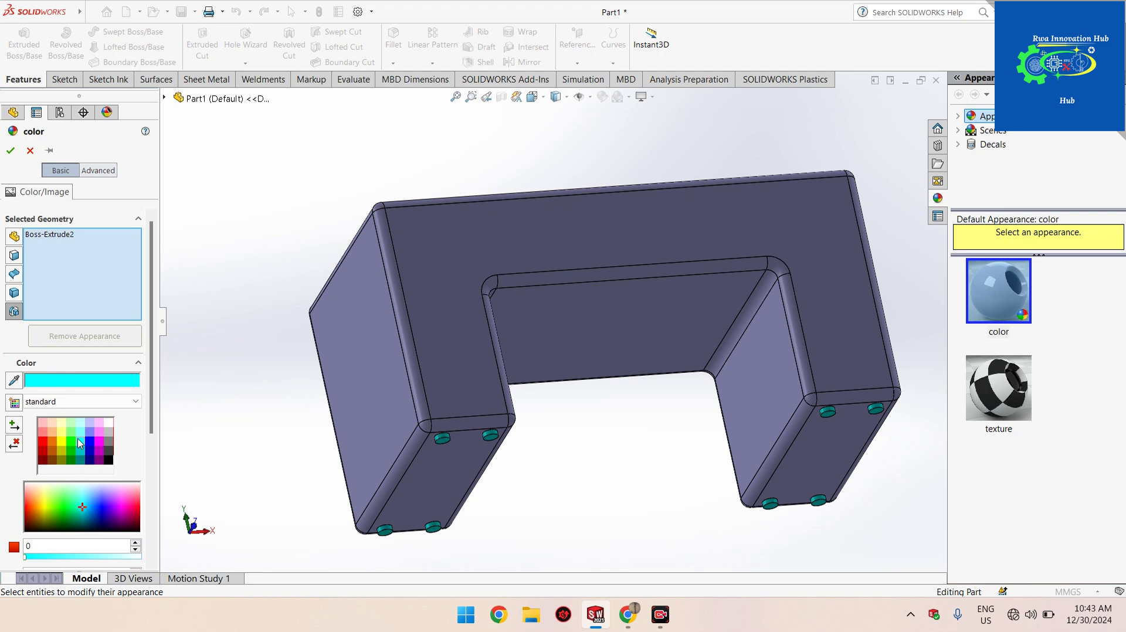
click(43, 424)
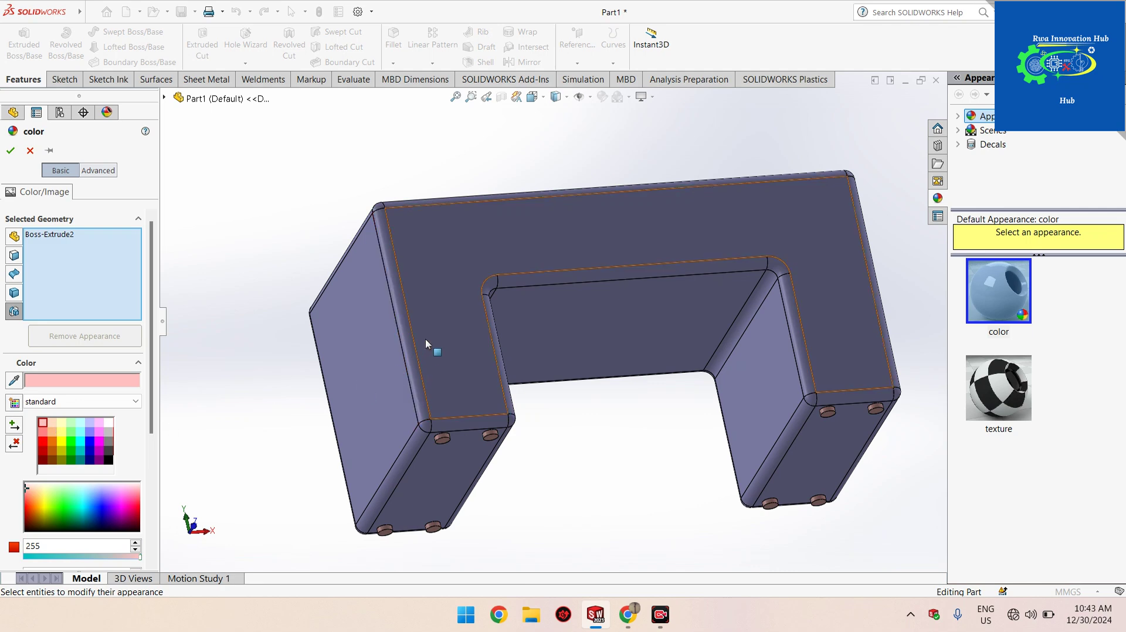
click(9, 151)
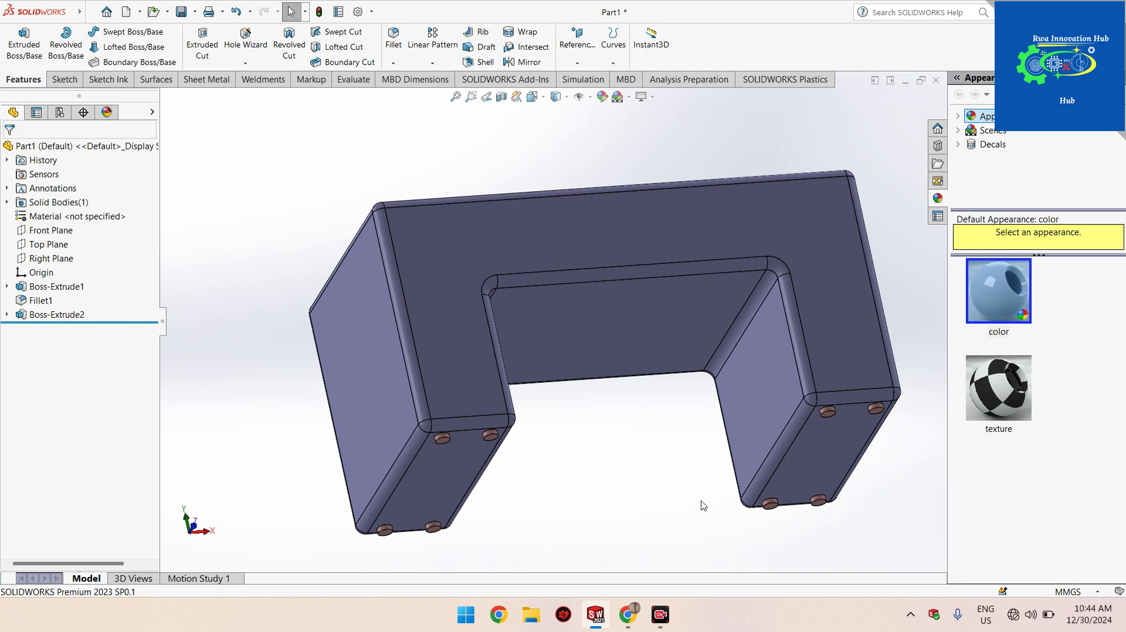
Examine the finished part from the isometric view and from below, including the colored feet under both legs
key(ctrl+7)
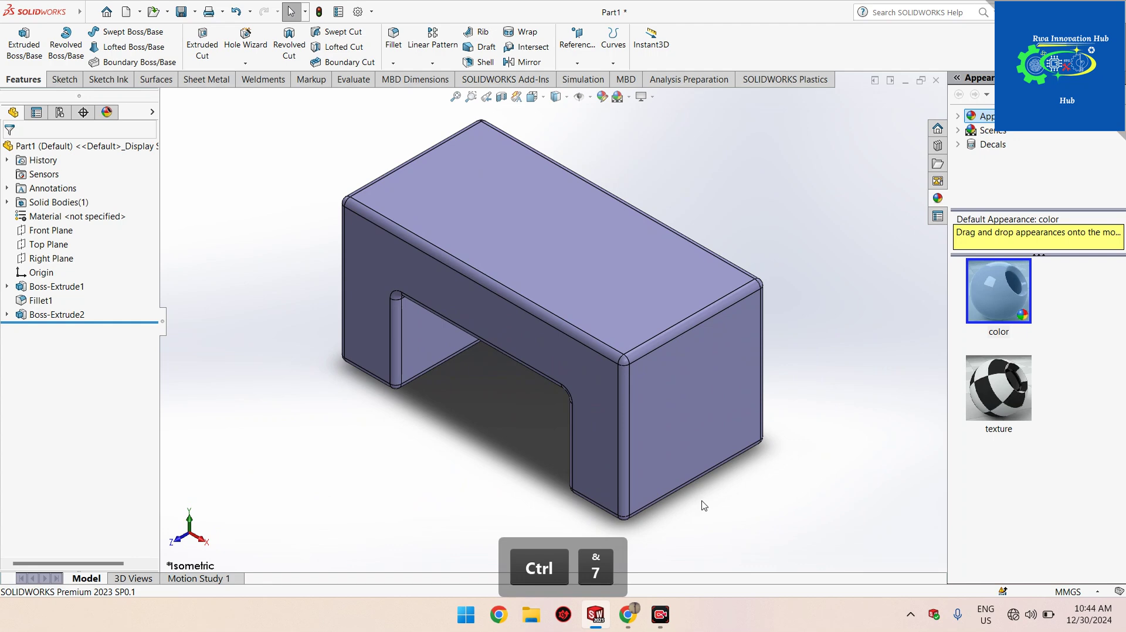
key(Up)
key(Up)
key(Up)
key(Up)
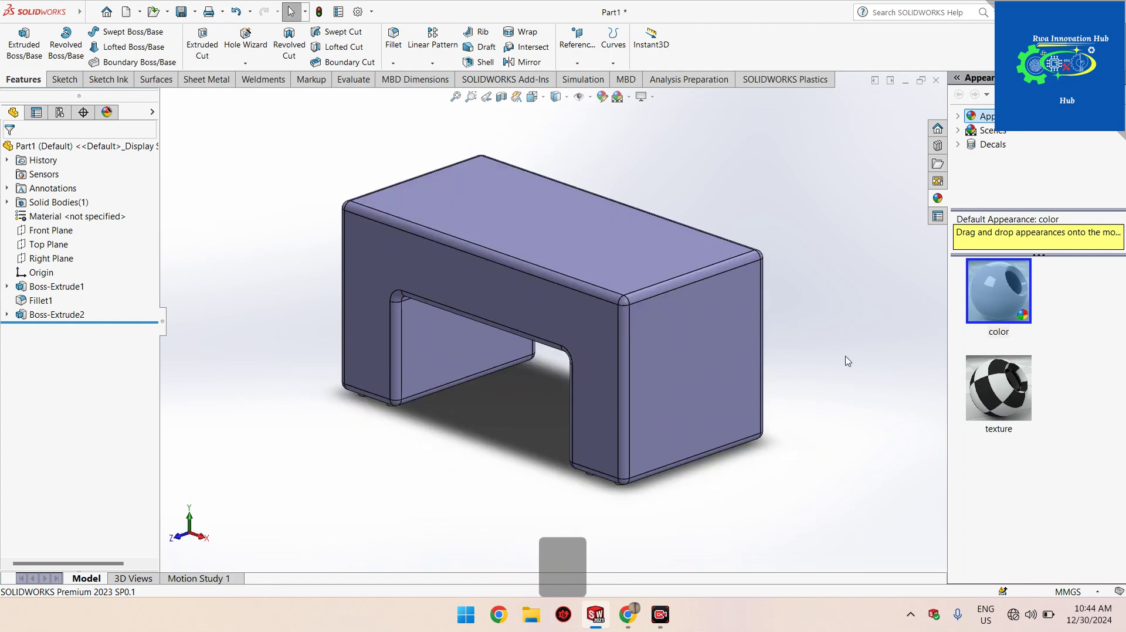
key(Down)
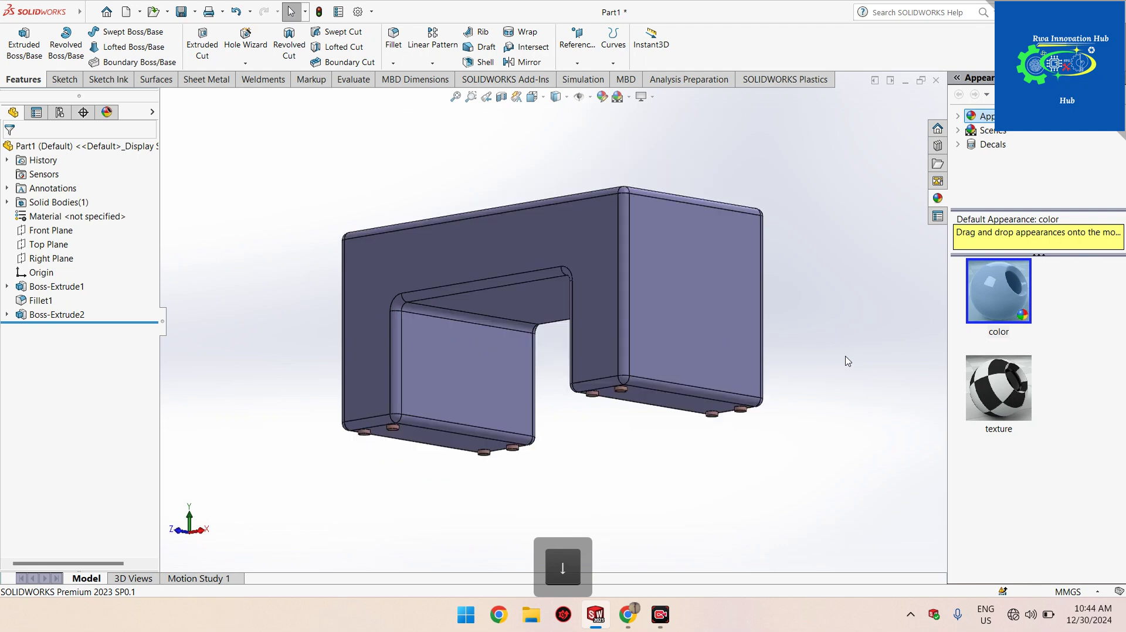
key(Up)
key(Right)
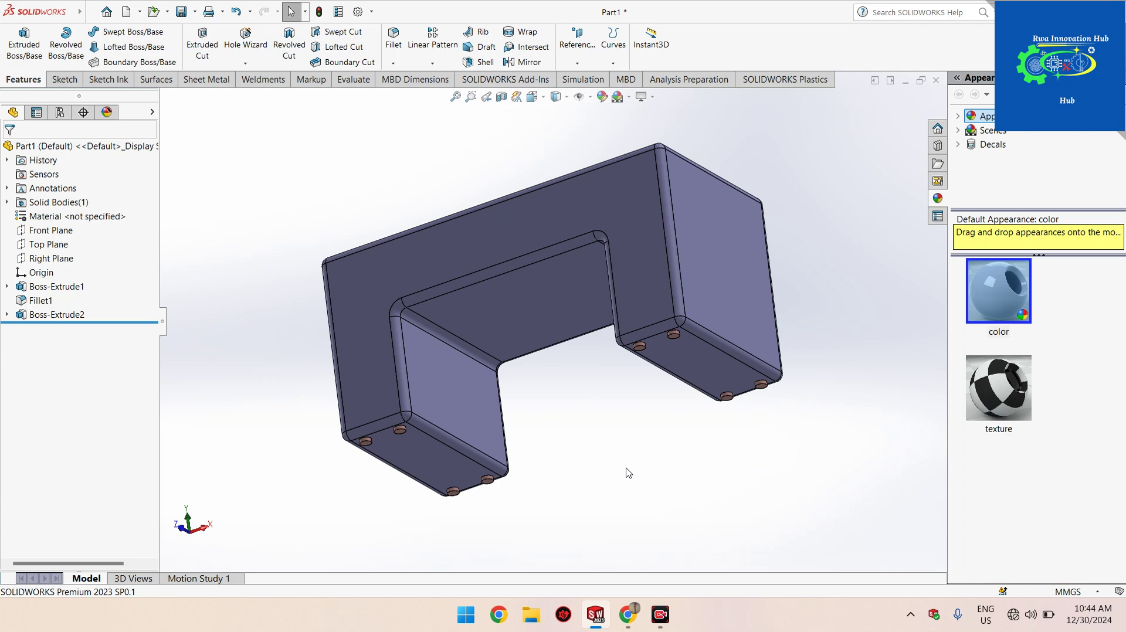
key(z)
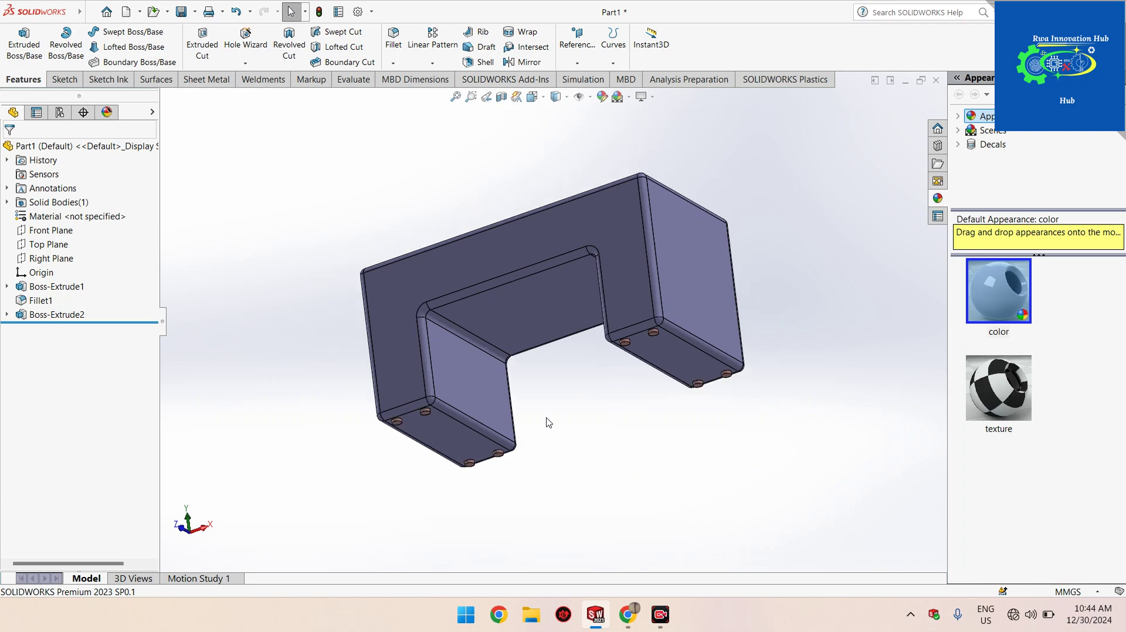